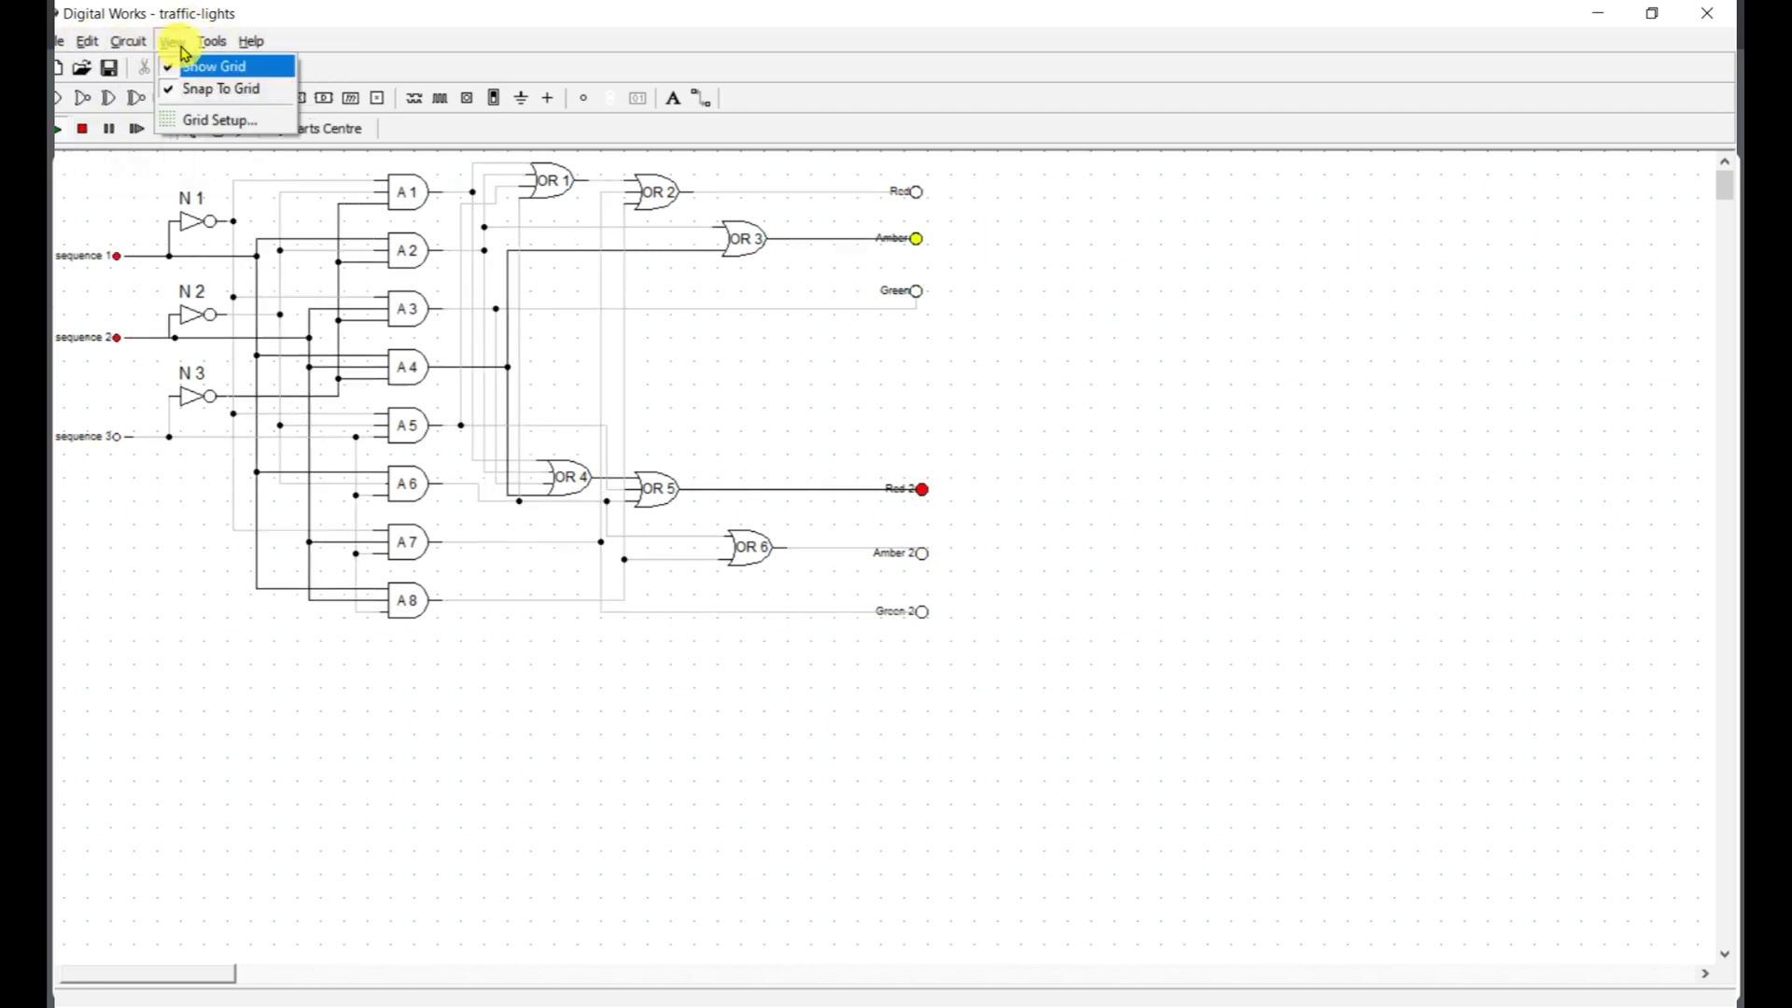
Open Logic History beside the circuit to show the Red, Amber, Green and Red 2 waveforms.
{"action": "left_click", "coordinate": [229, 65]}
{"action": "left_click_drag", "start_coordinate": [222, 56], "coordinate": [1299, 370]}
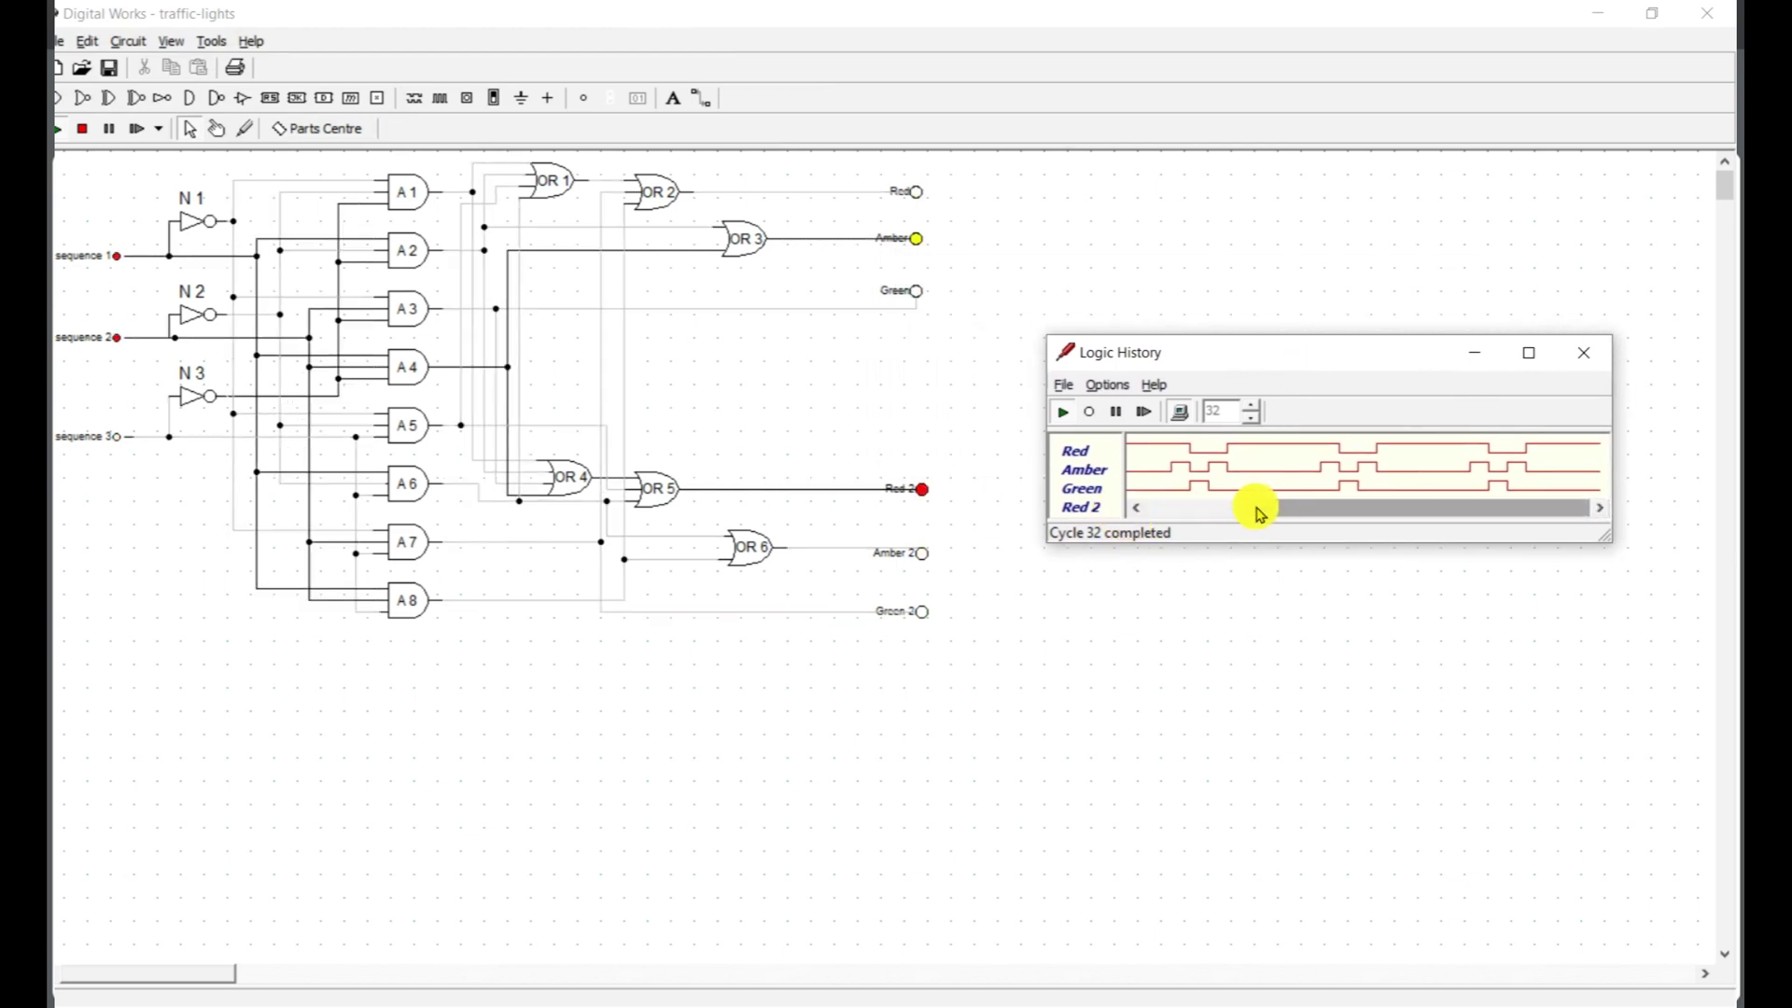
{"action": "left_click", "coordinate": [1210, 512]}
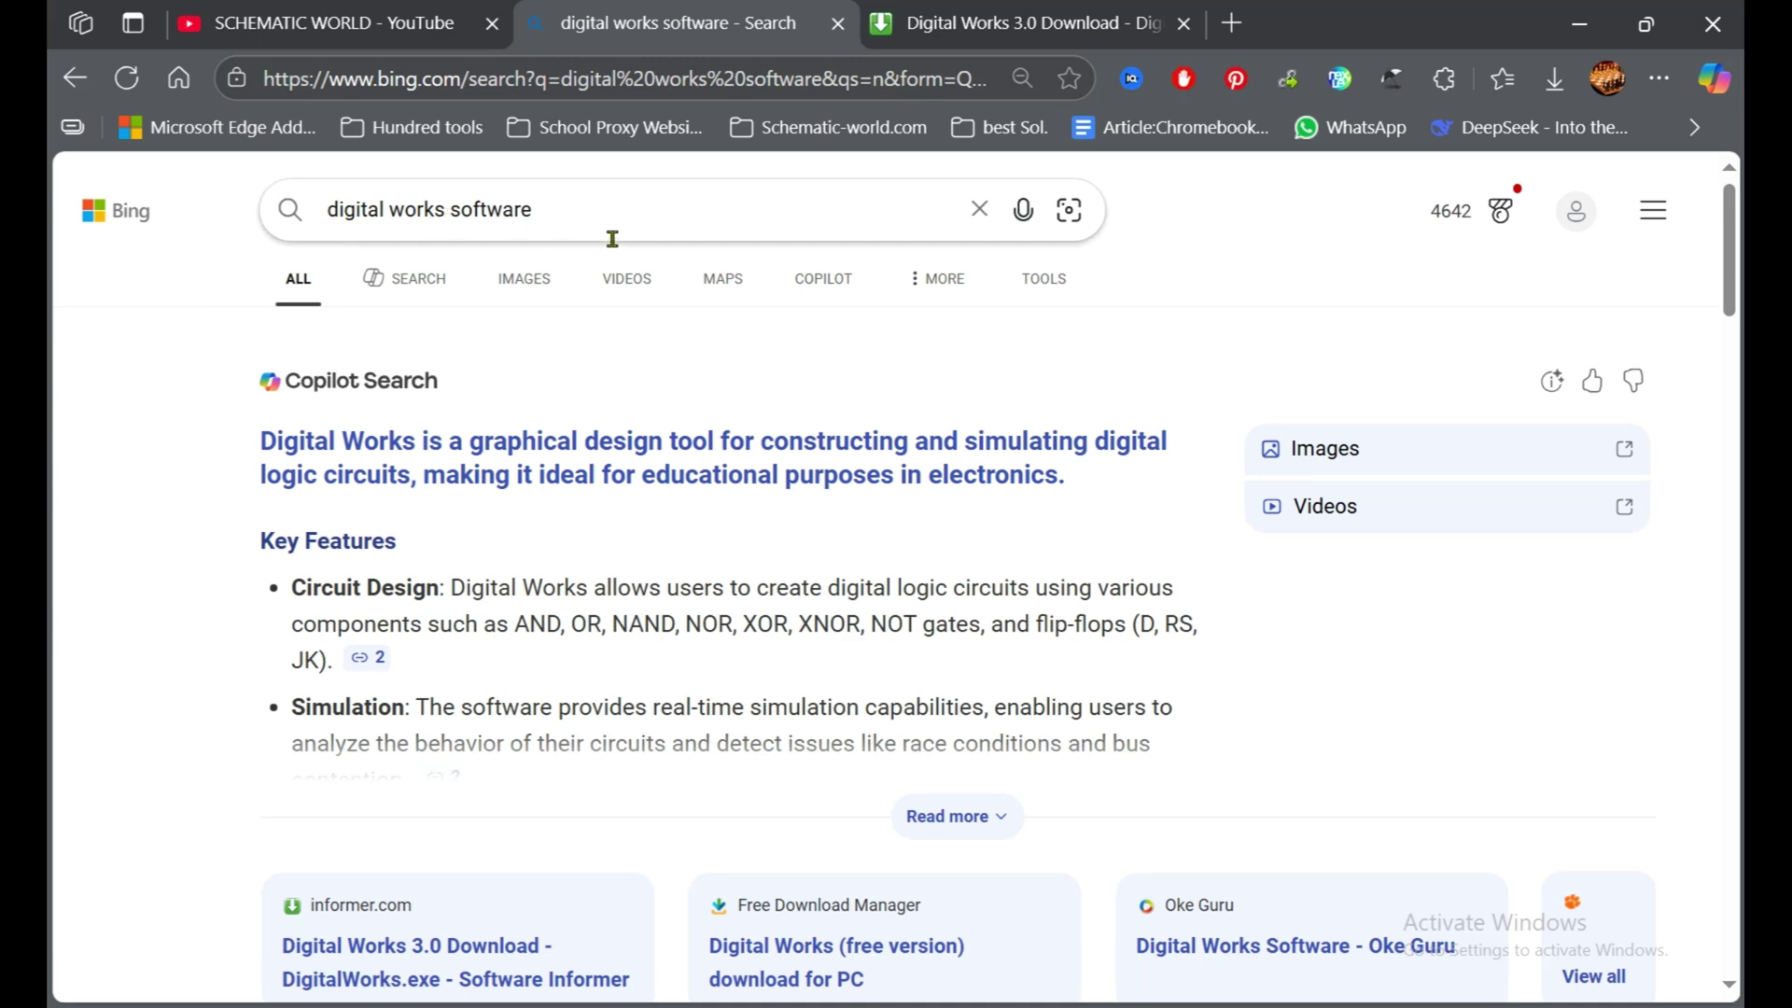
Scroll to the Software Informer result and switch to the Digital Works 3.0 download tab.
{"action": "scroll", "coordinate": [680, 392], "scroll_direction": "down", "scroll_amount": 7}
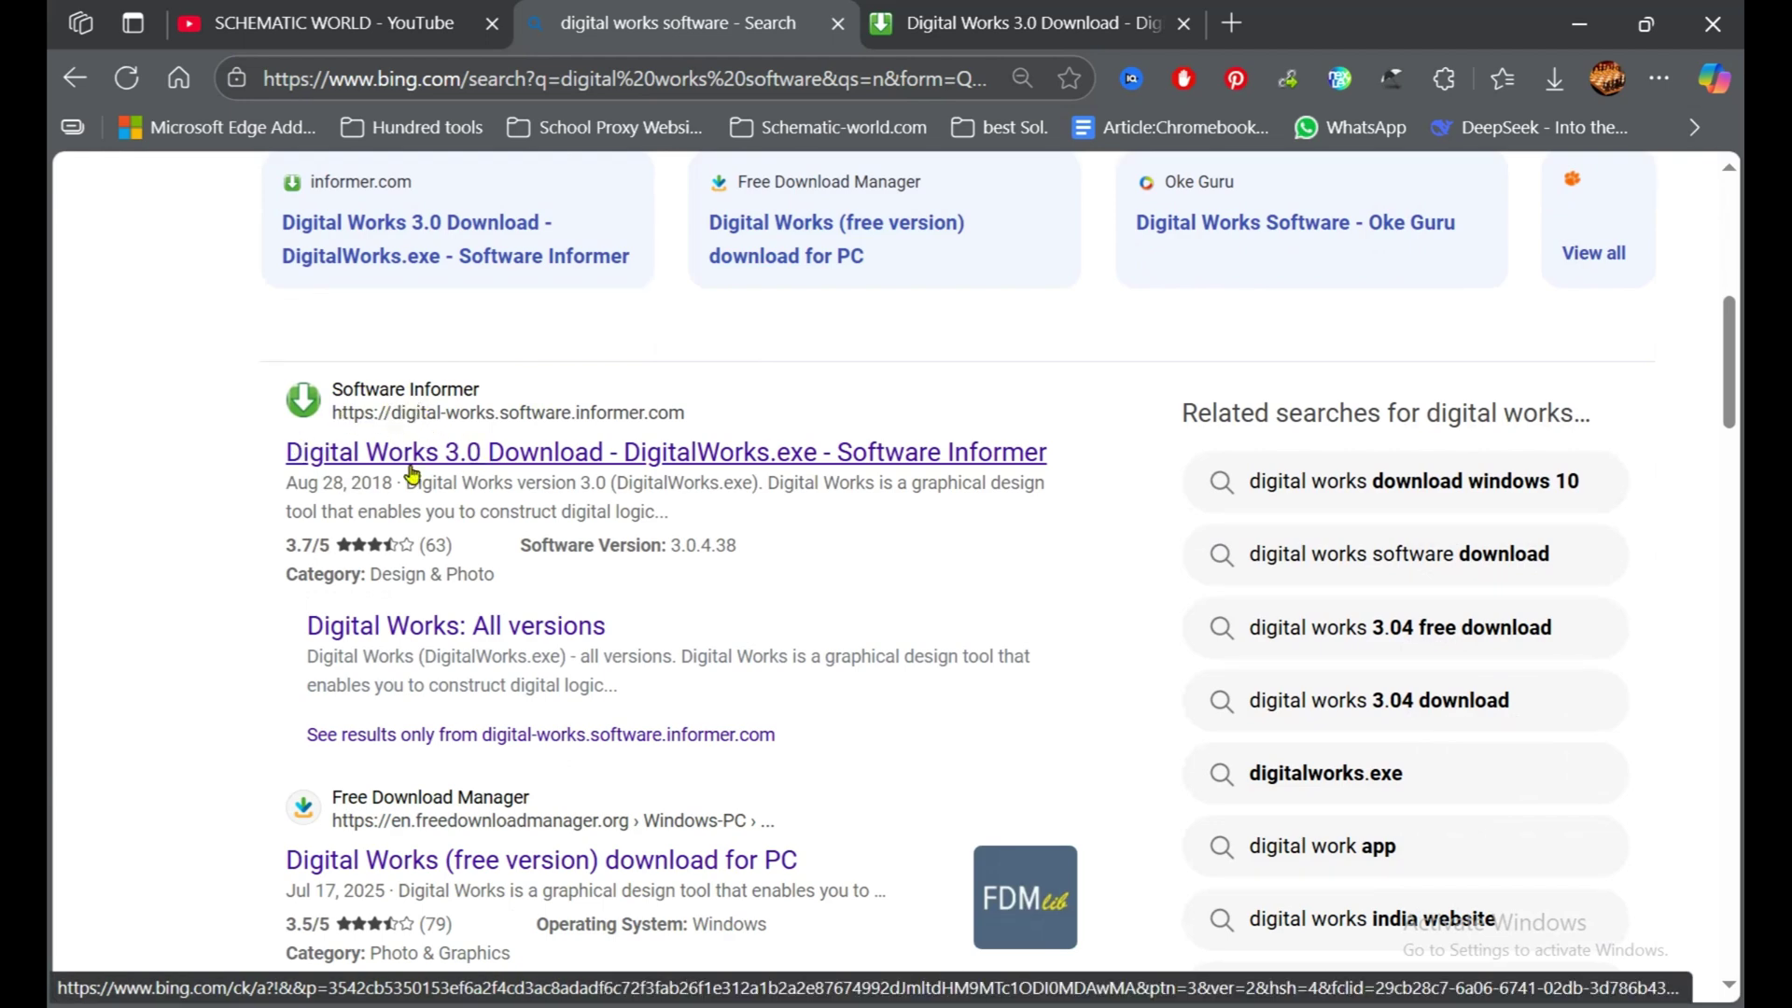
{"action": "left_click", "coordinate": [1018, 20]}
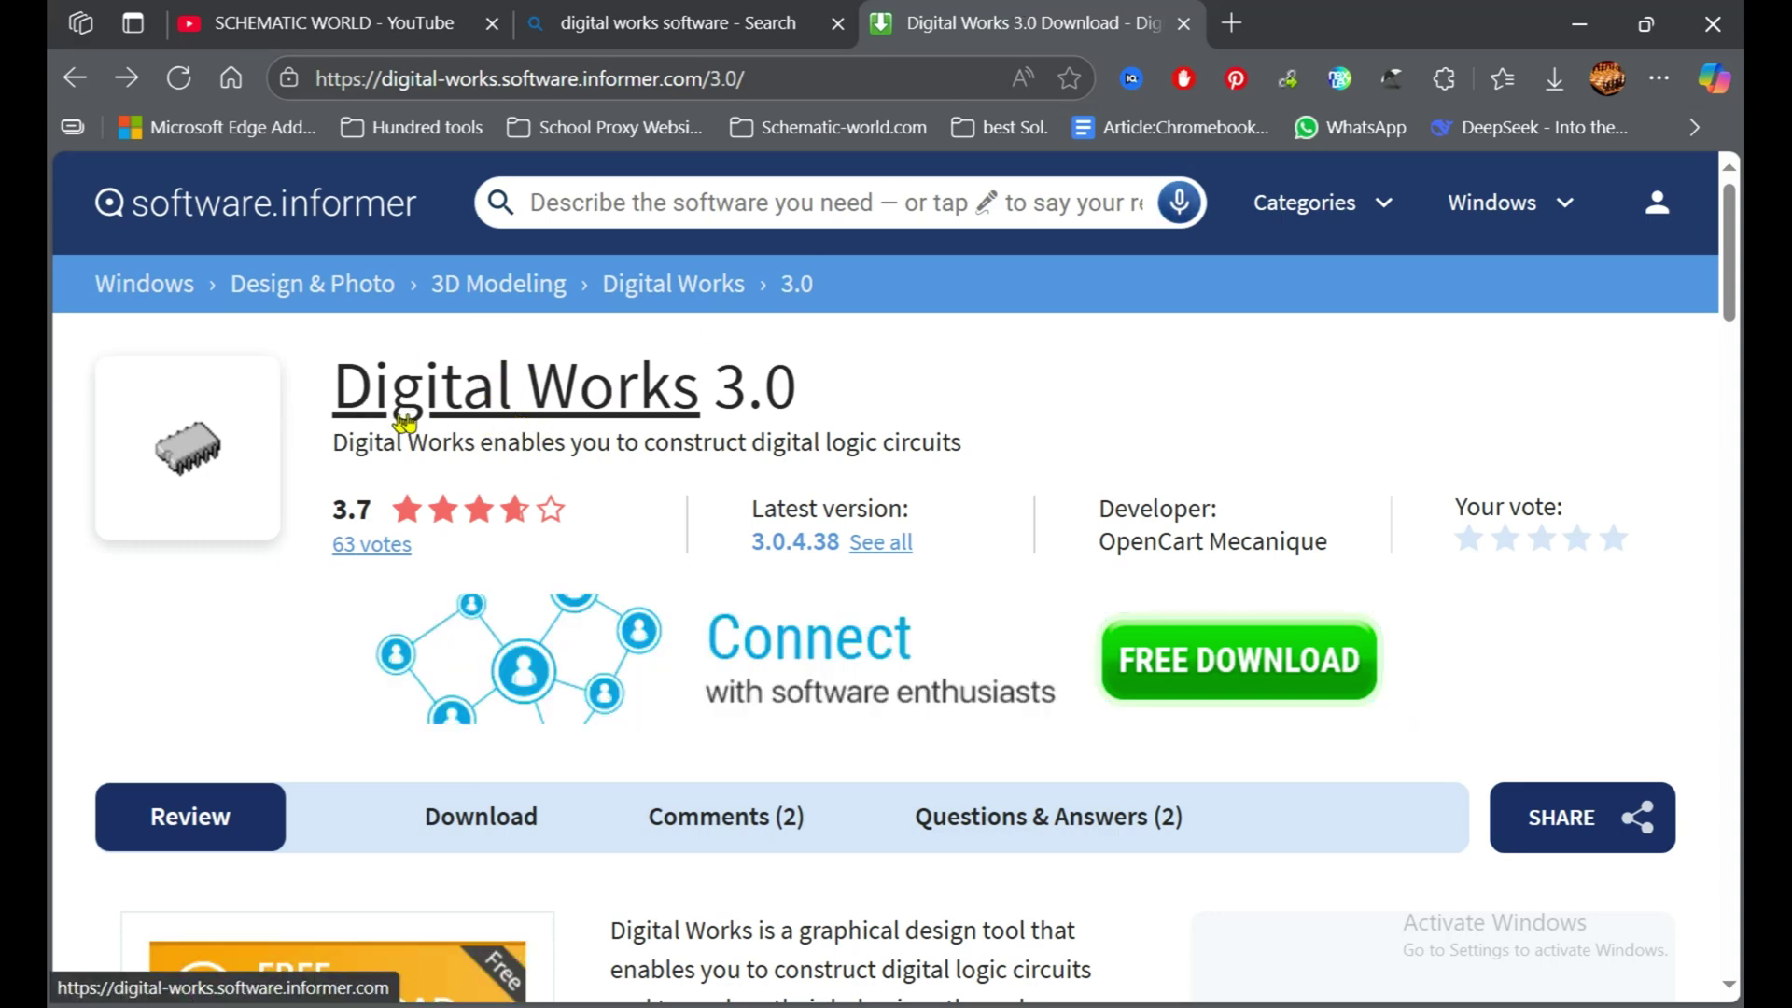
Download digital-works (1).zip from Software Informer and show it in New folder (5).
{"action": "scroll", "coordinate": [1032, 383], "scroll_direction": "down", "scroll_amount": 5}
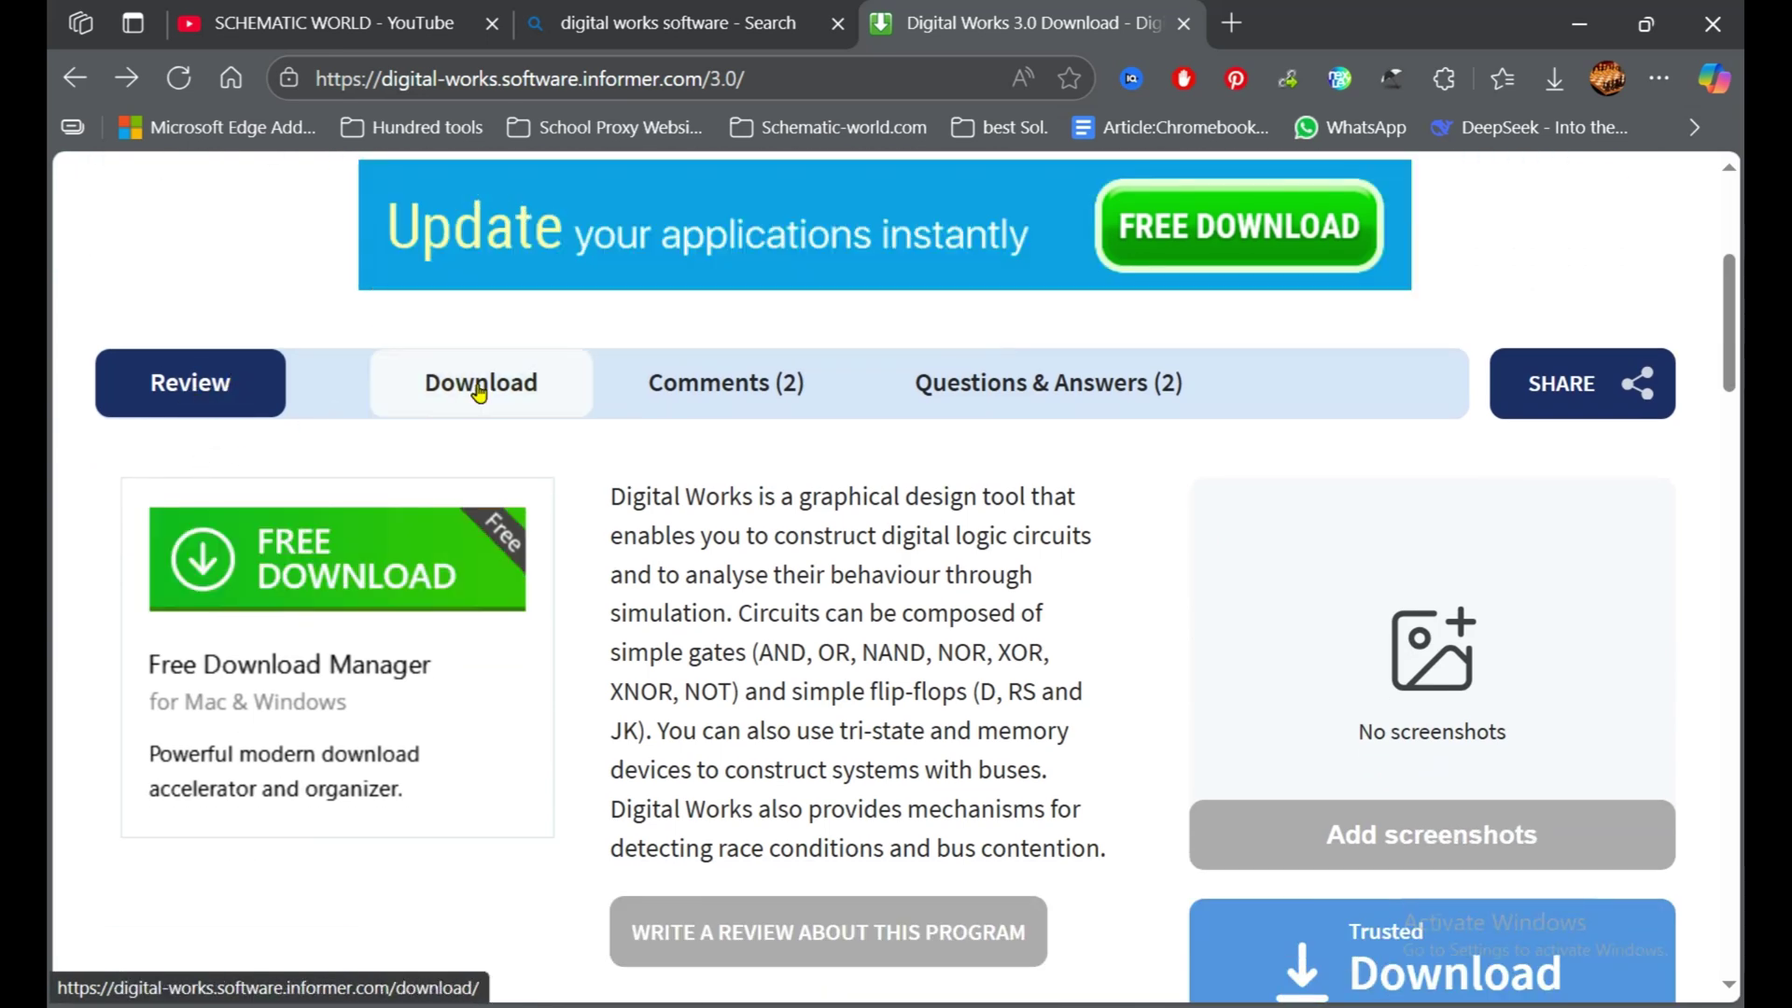
{"action": "left_click", "coordinate": [520, 398]}
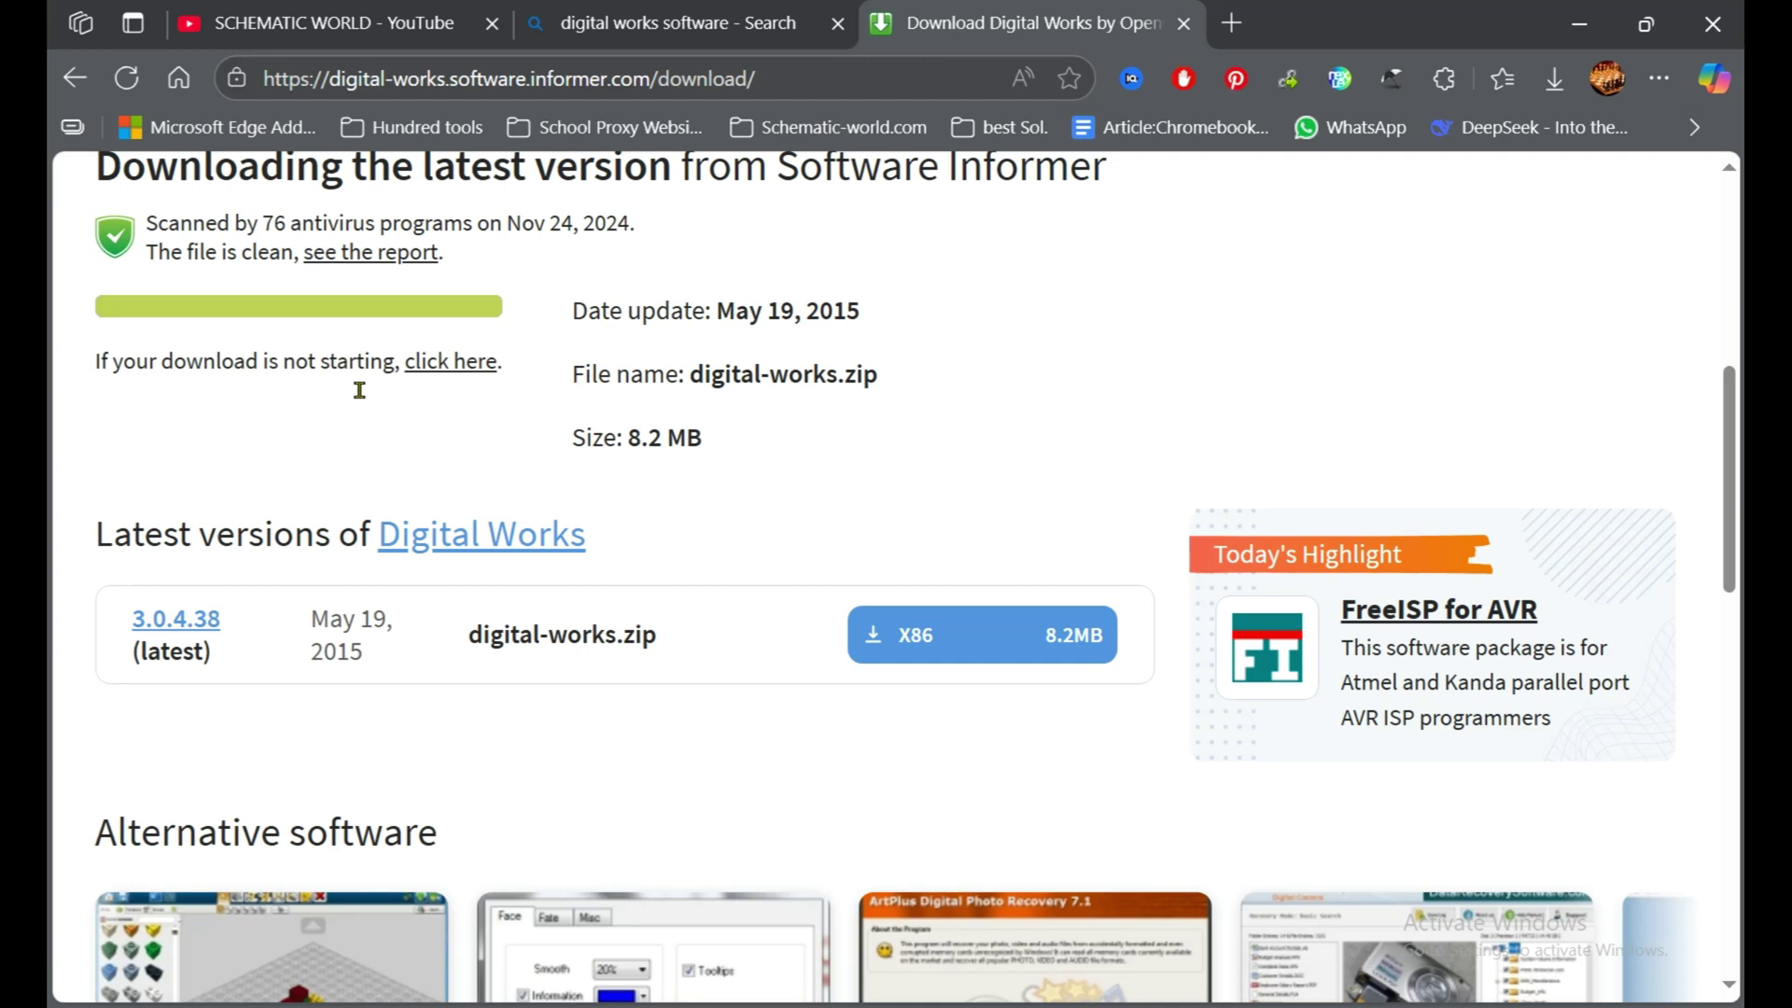
{"action": "left_click", "coordinate": [1555, 78]}
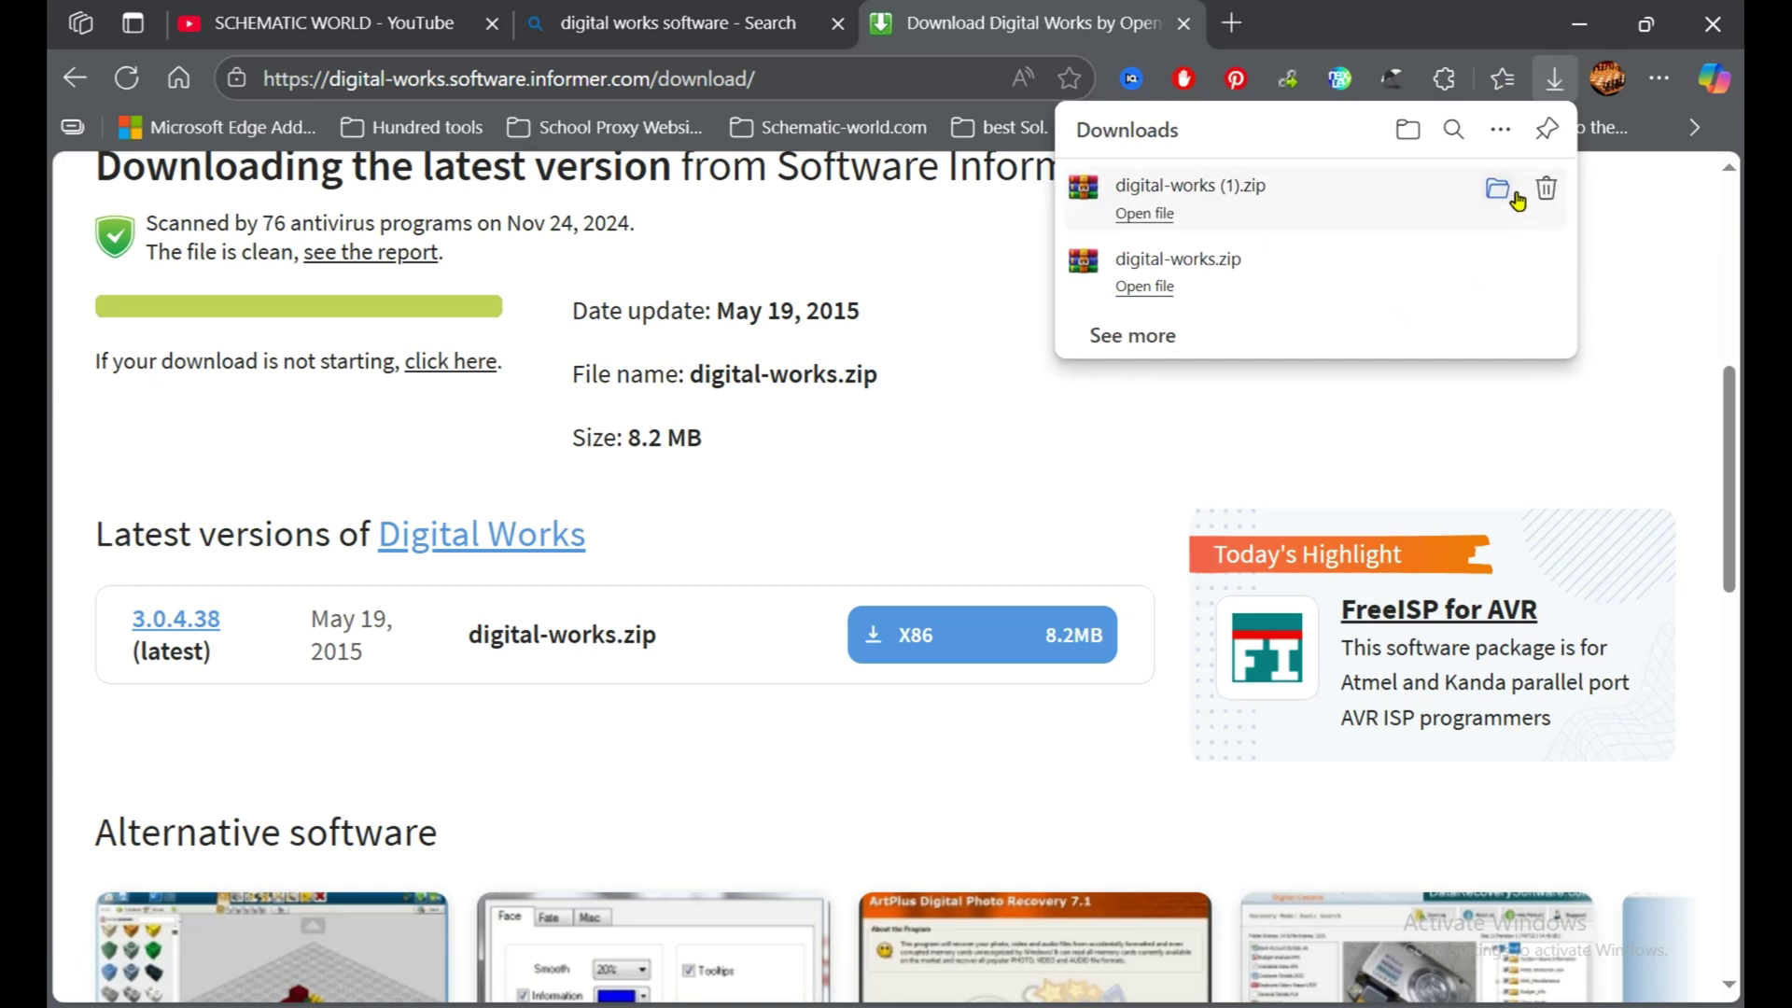
{"action": "left_click", "coordinate": [1514, 194]}
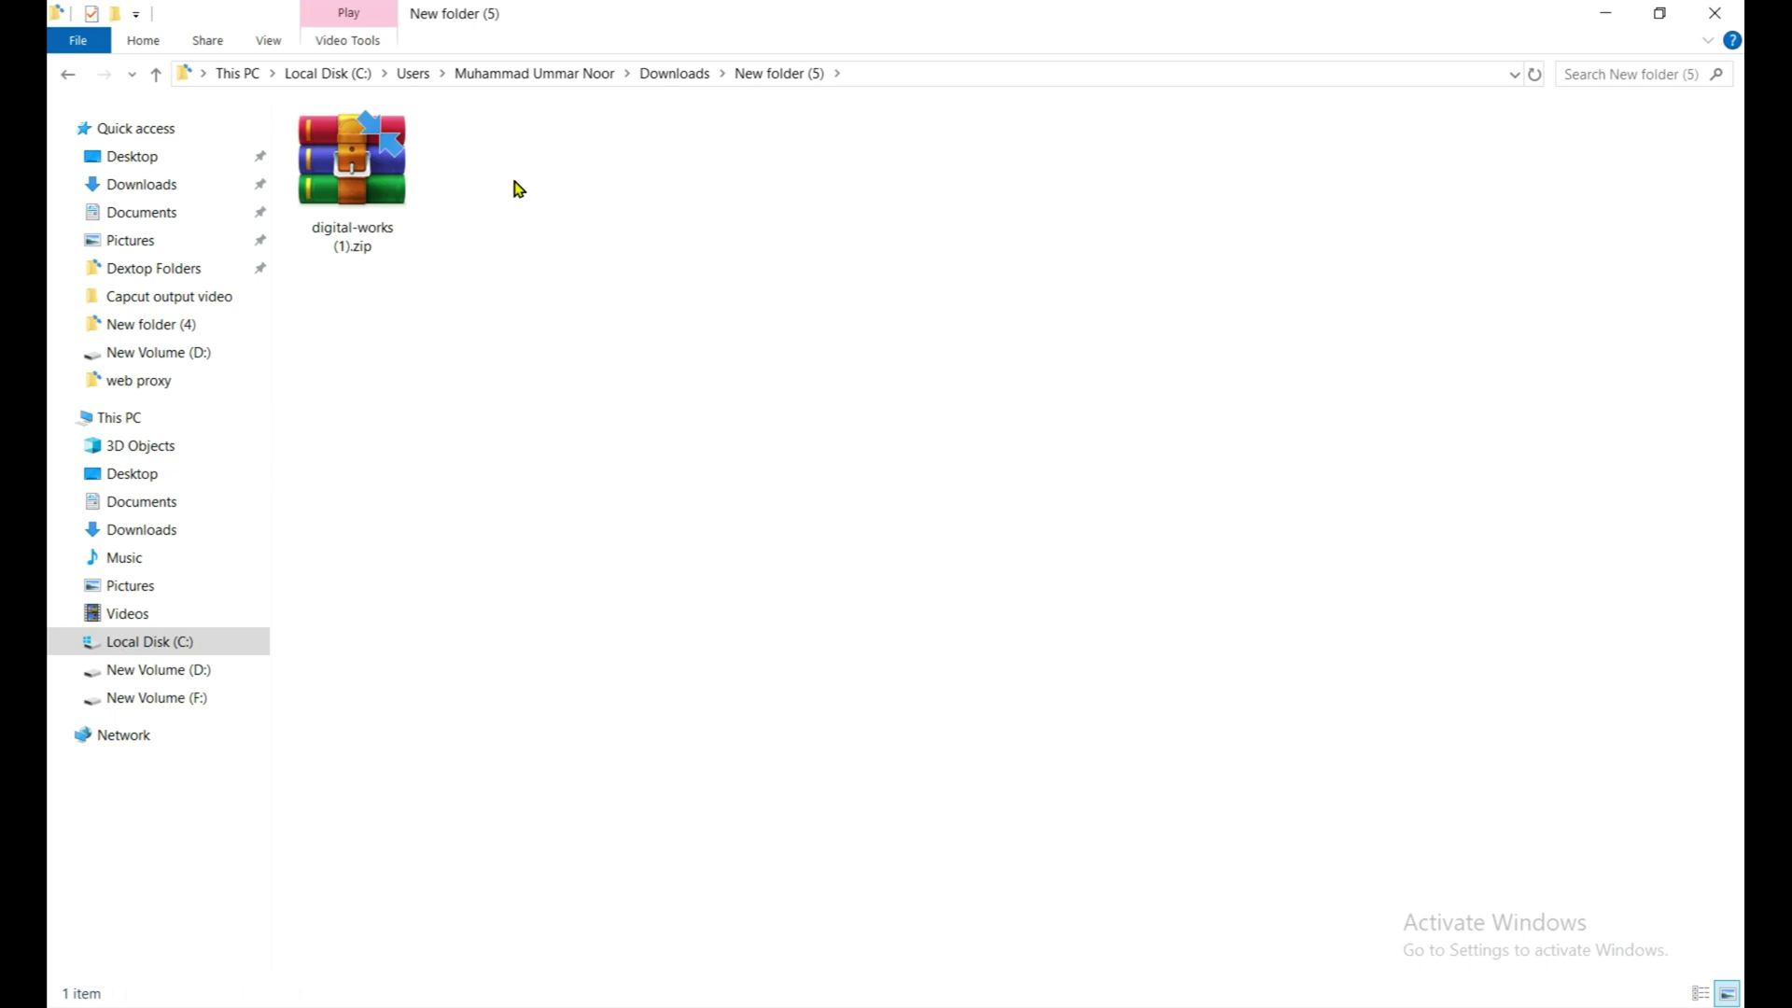
Extract the zip to digital-works (1) and run DigitalWorks.exe as administrator.
{"action": "right_click", "coordinate": [364, 166]}
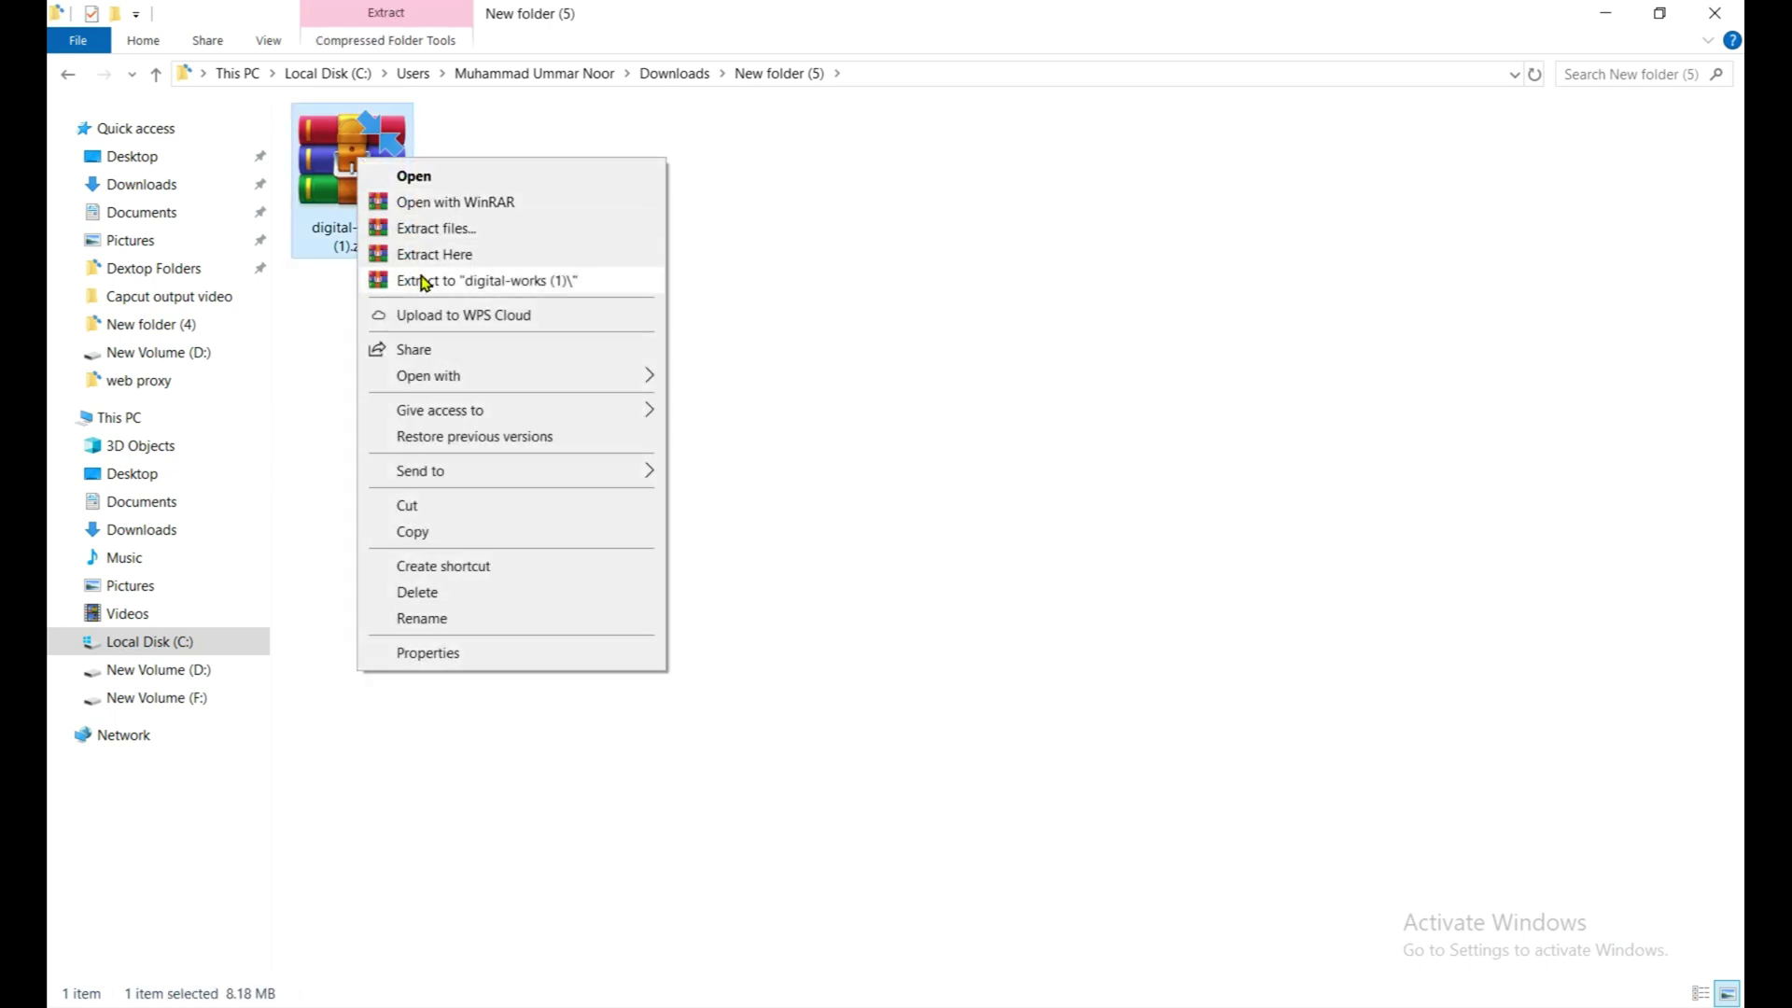
{"action": "left_click", "coordinate": [422, 280]}
{"action": "double_click", "coordinate": [364, 149]}
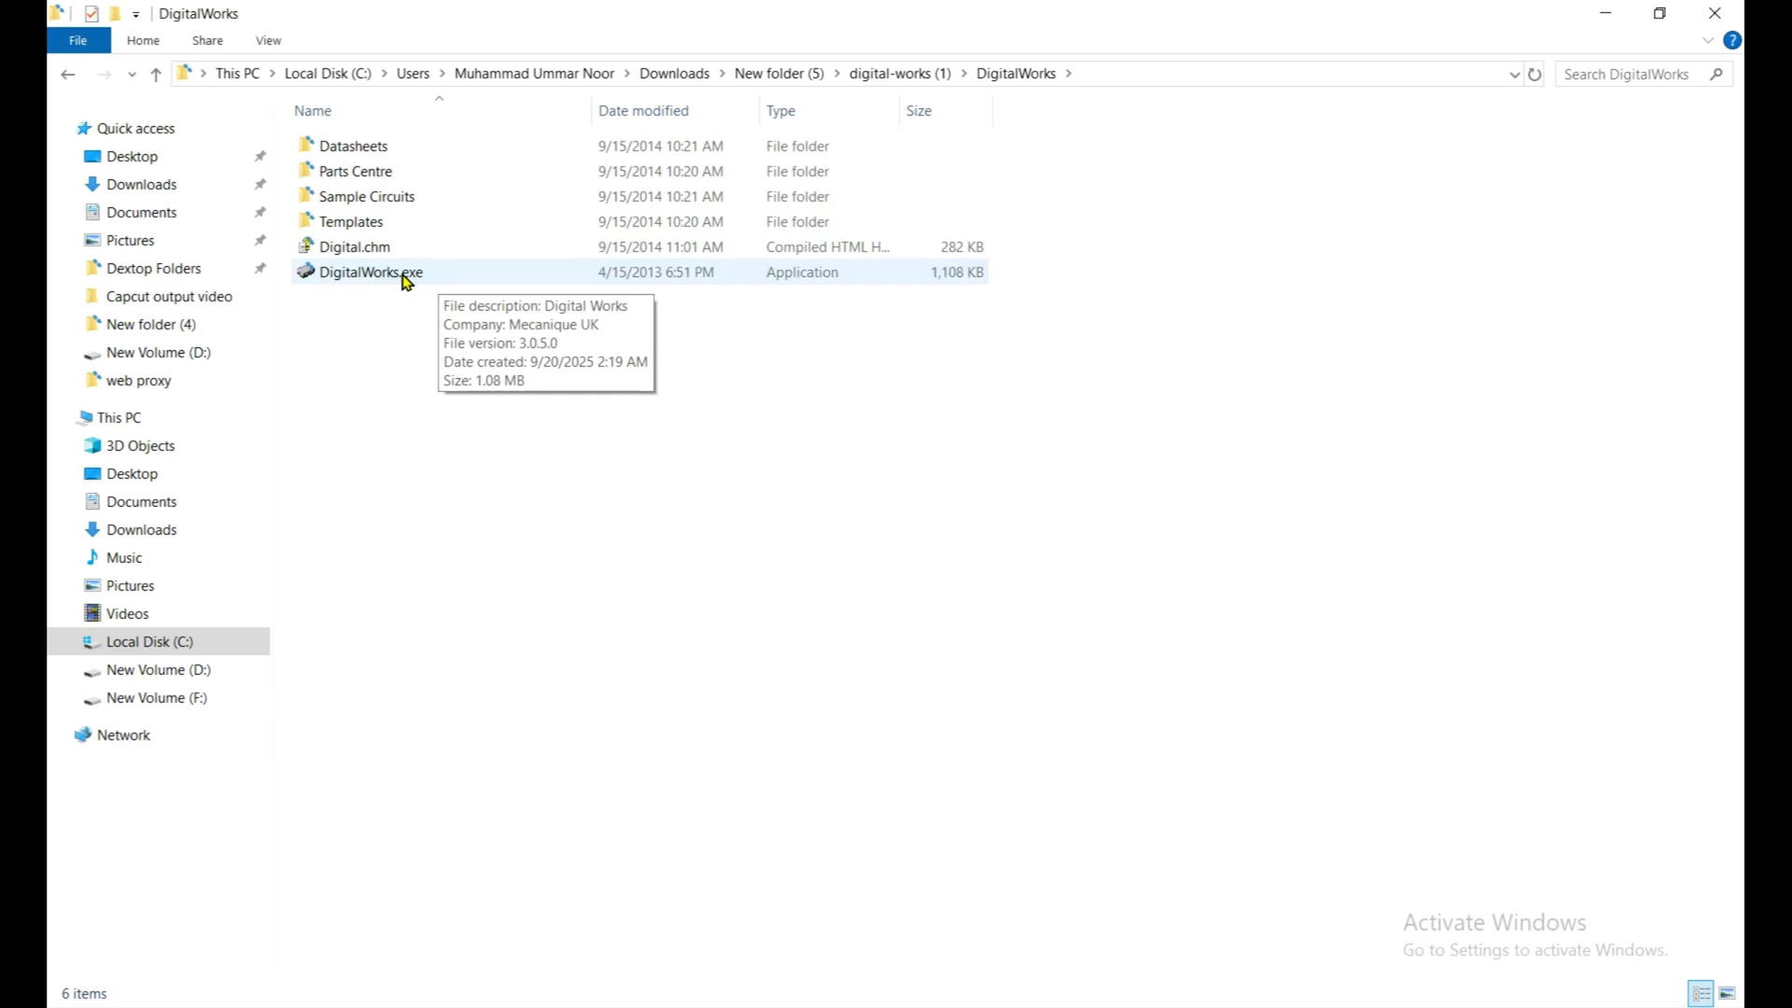
{"action": "right_click", "coordinate": [405, 279]}
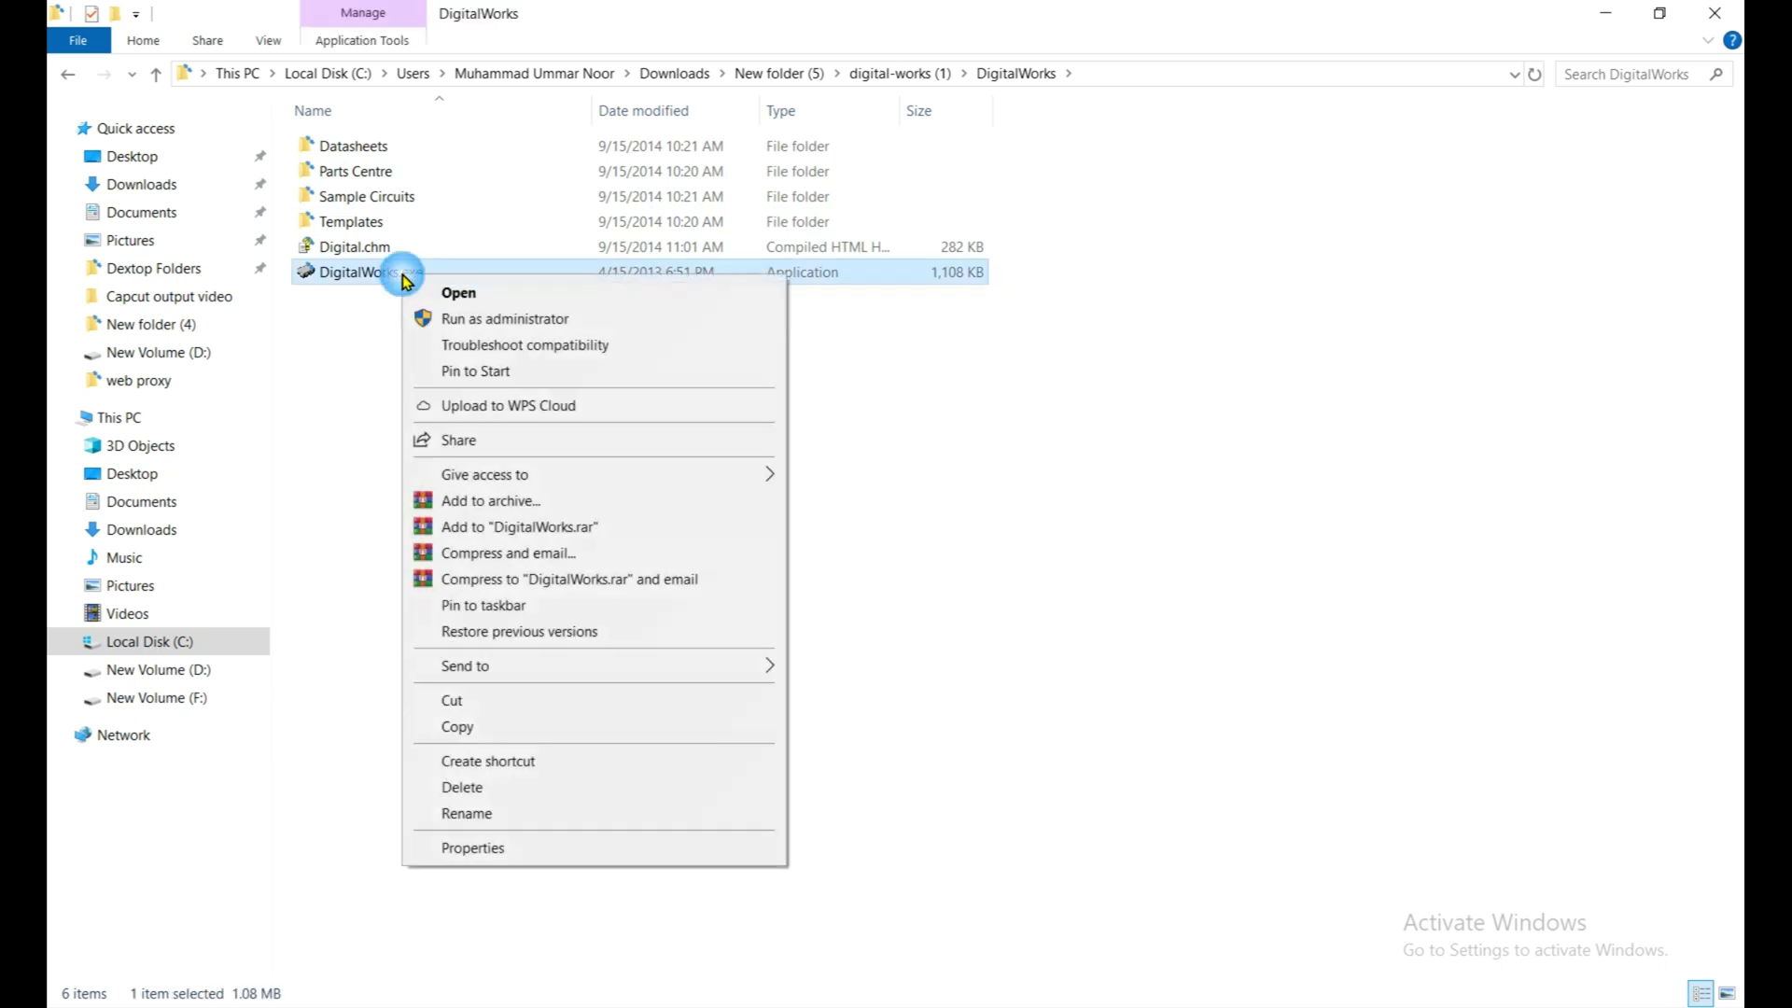
{"action": "left_click", "coordinate": [472, 320]}
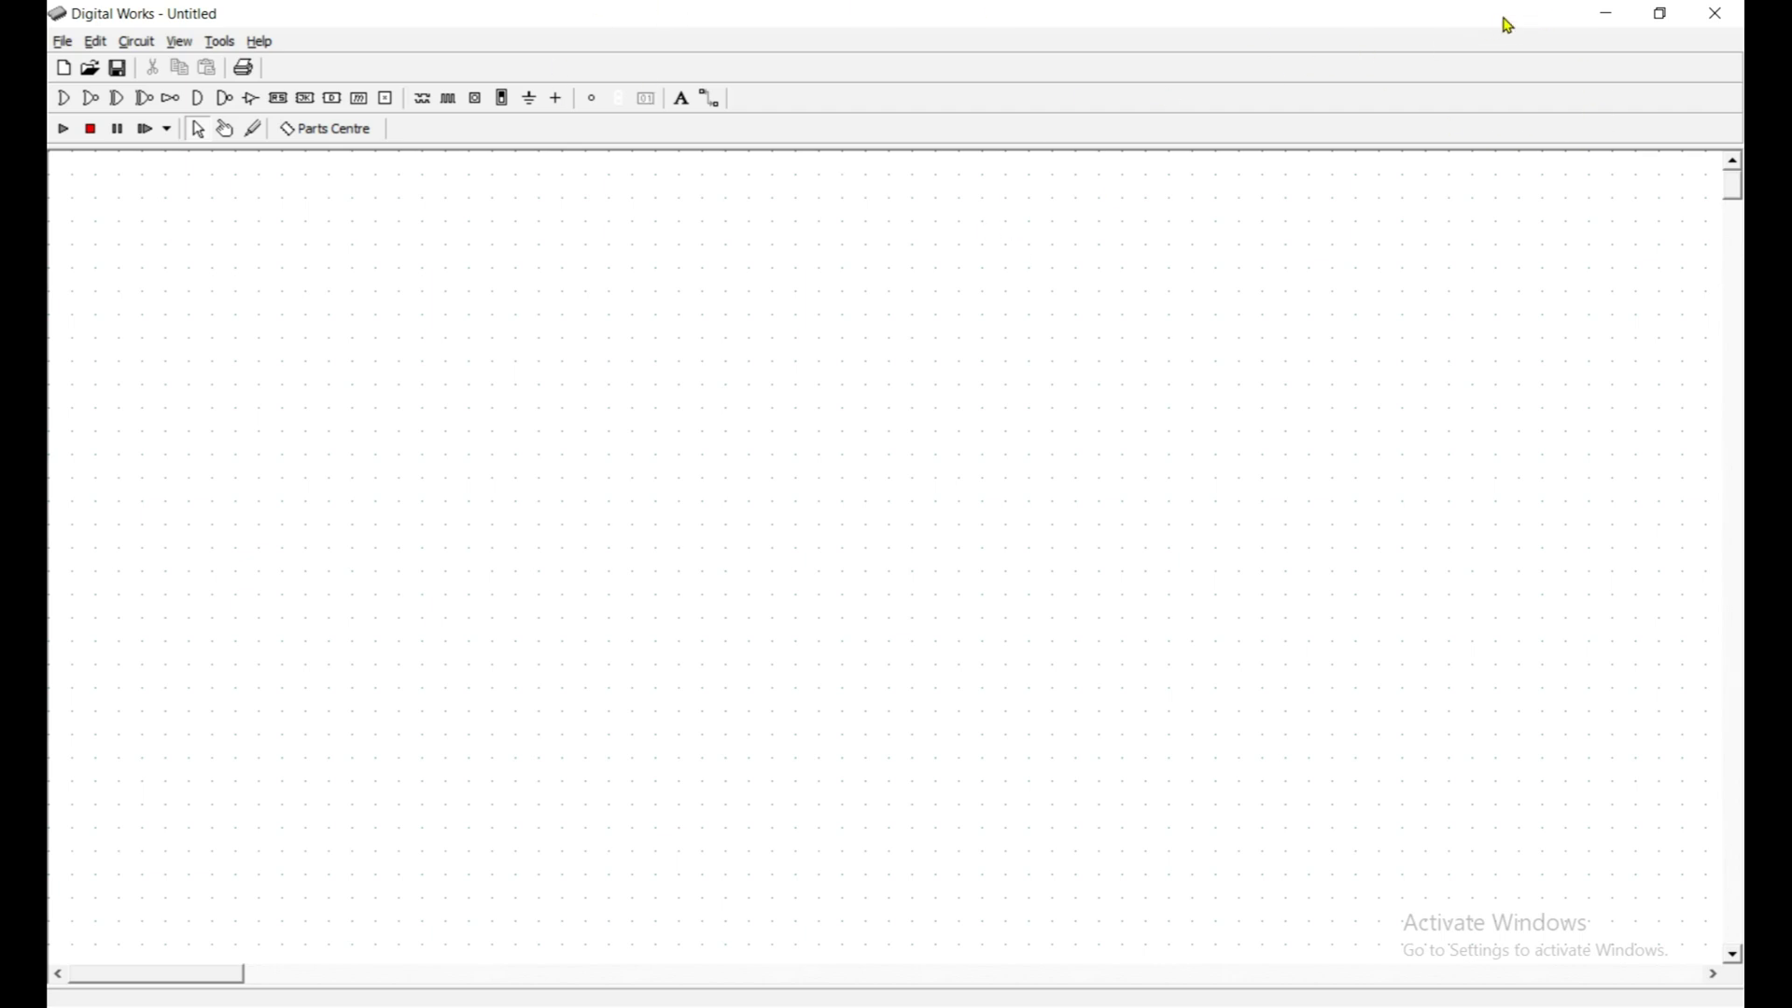
Minimize the Digital Works window to return to the DigitalWorks folder.
{"action": "left_click", "coordinate": [1609, 13]}
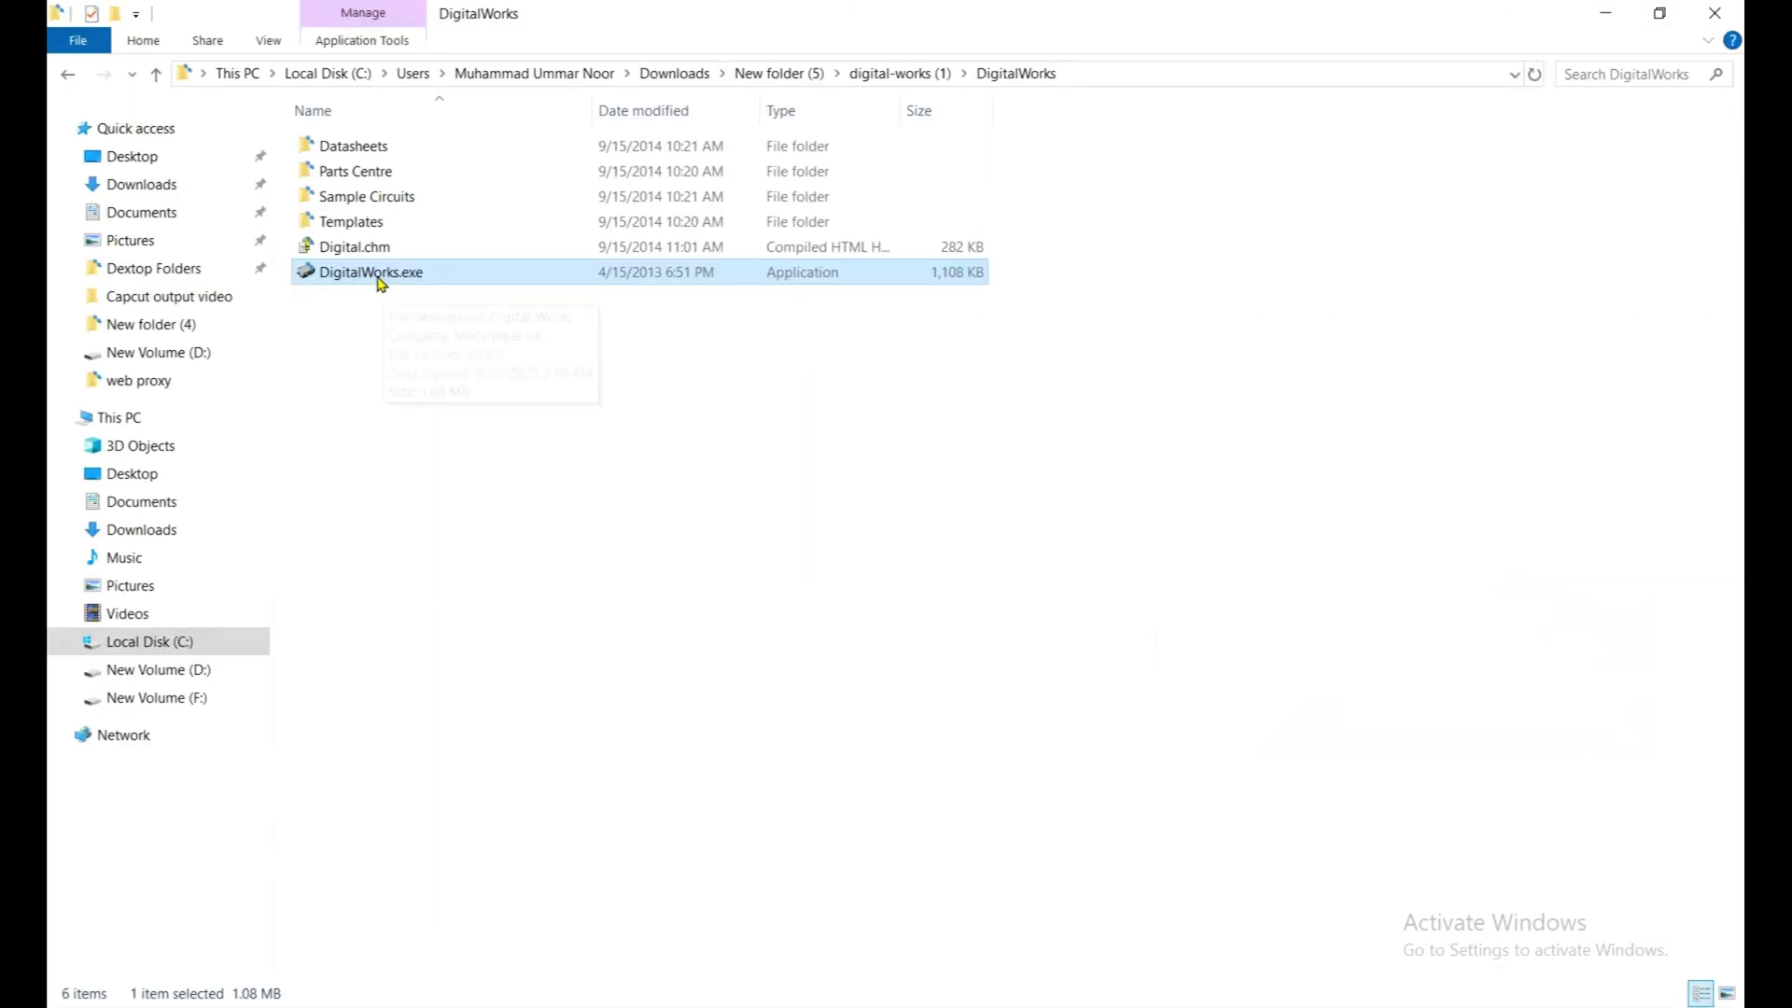
Send DigitalWorks.exe to the desktop as a shortcut and show the desktop.
{"action": "left_click", "coordinate": [154, 75]}
{"action": "left_click", "coordinate": [154, 75]}
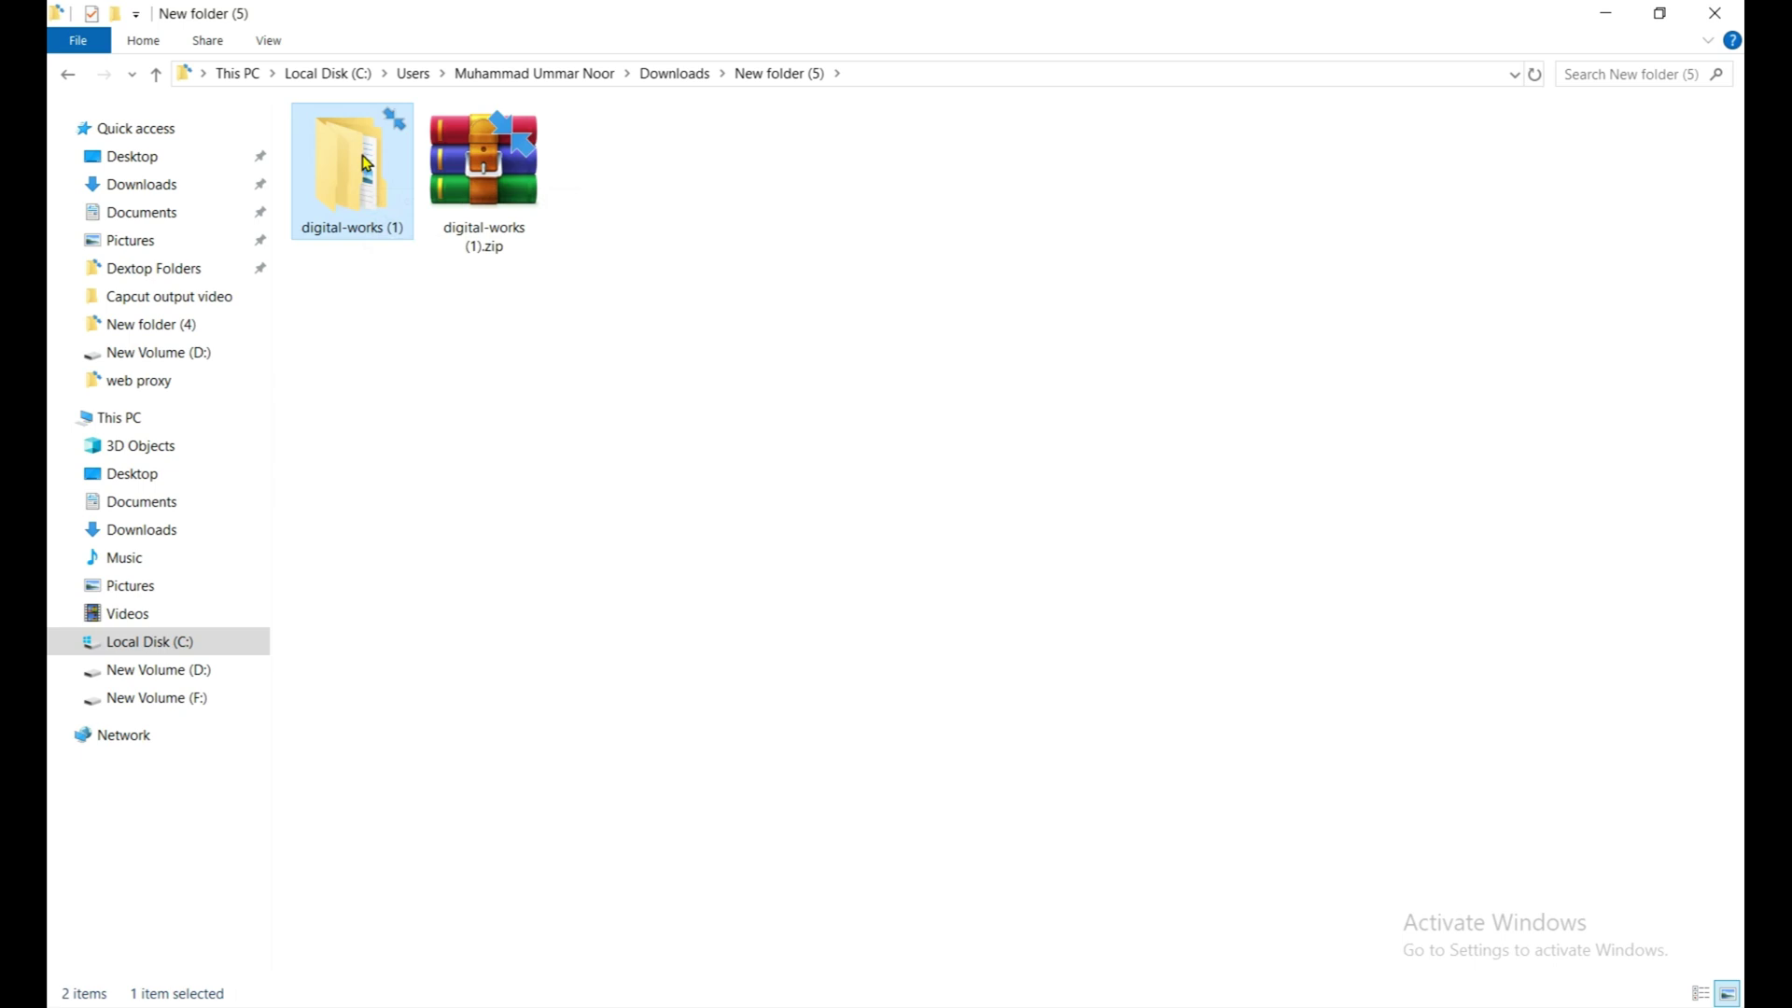
{"action": "double_click", "coordinate": [365, 163]}
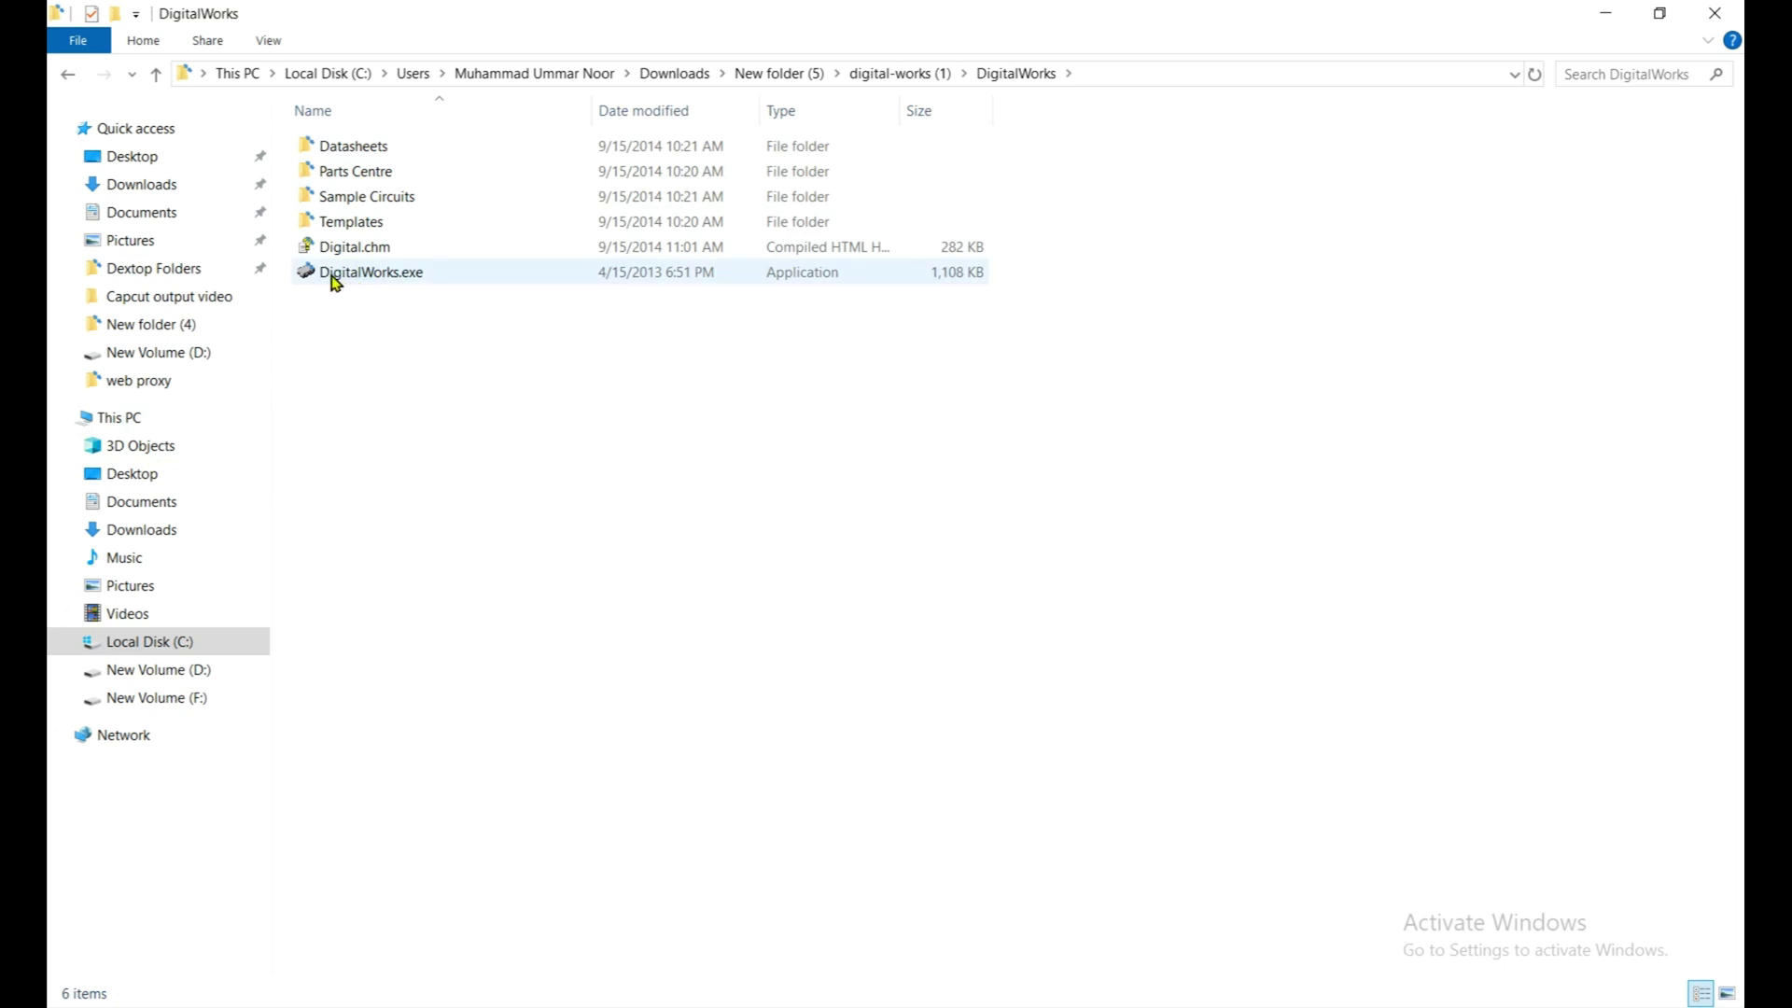
{"action": "mouse_move", "coordinate": [336, 283]}
{"action": "right_click", "coordinate": [374, 272]}
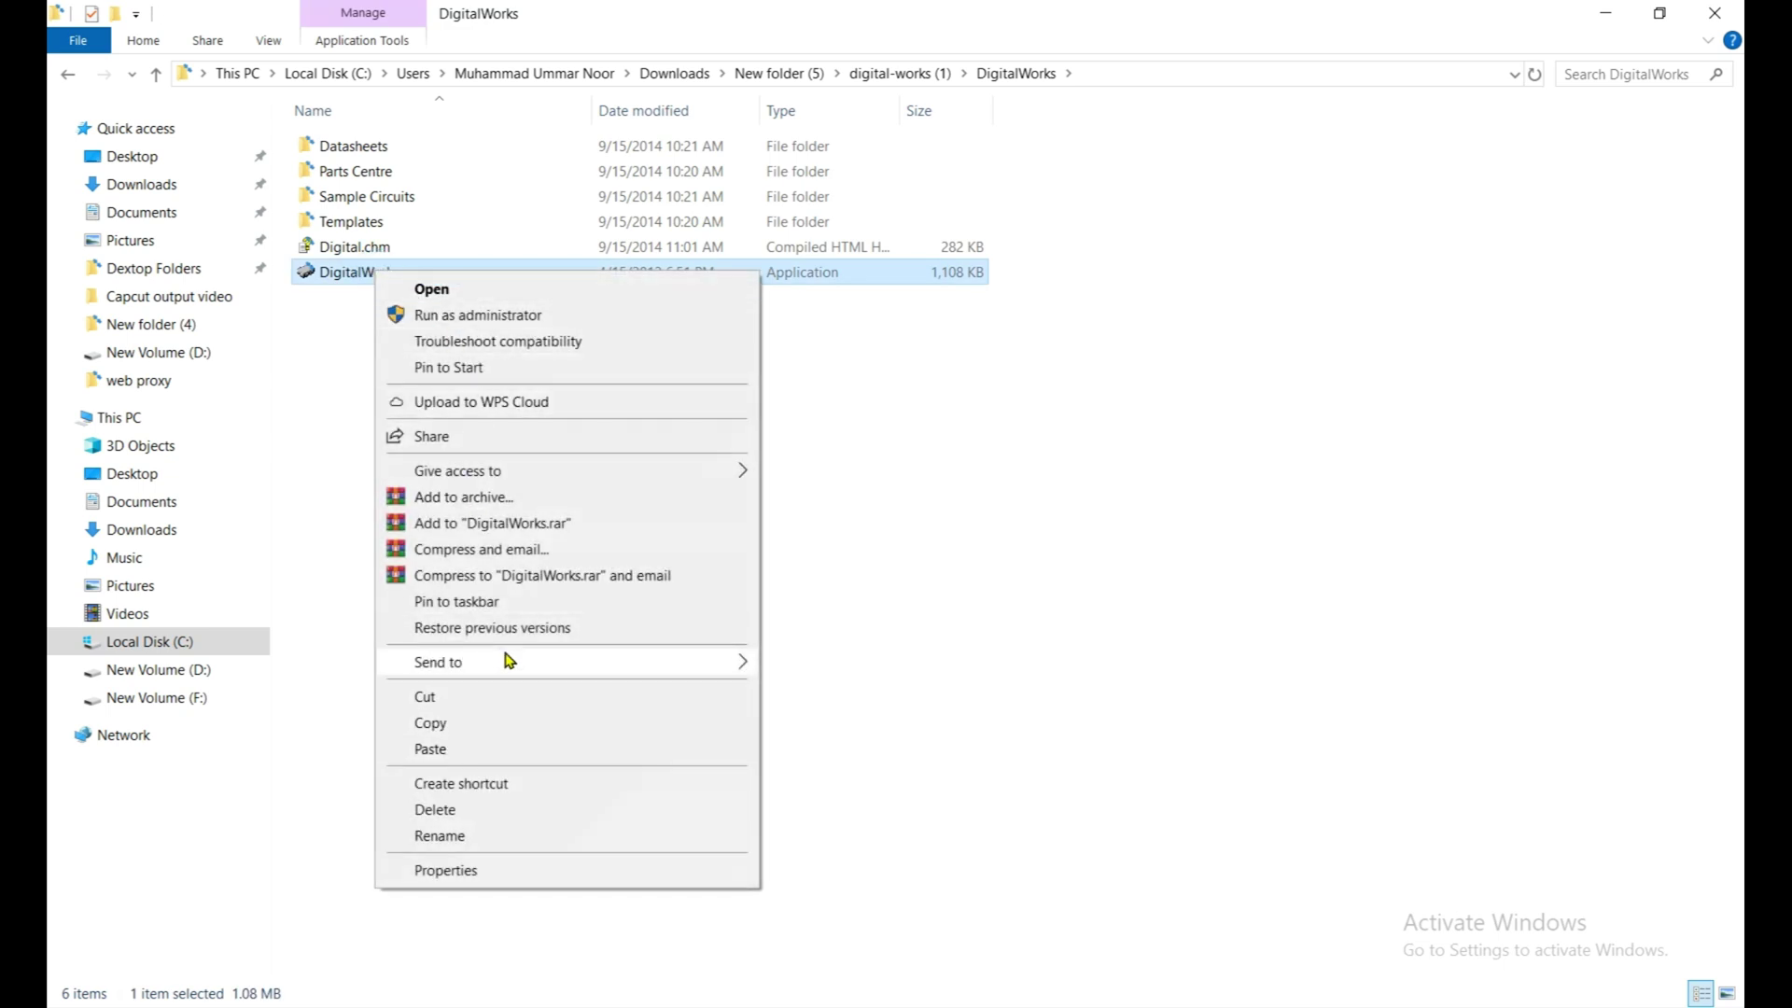
{"action": "mouse_move", "coordinate": [600, 661]}
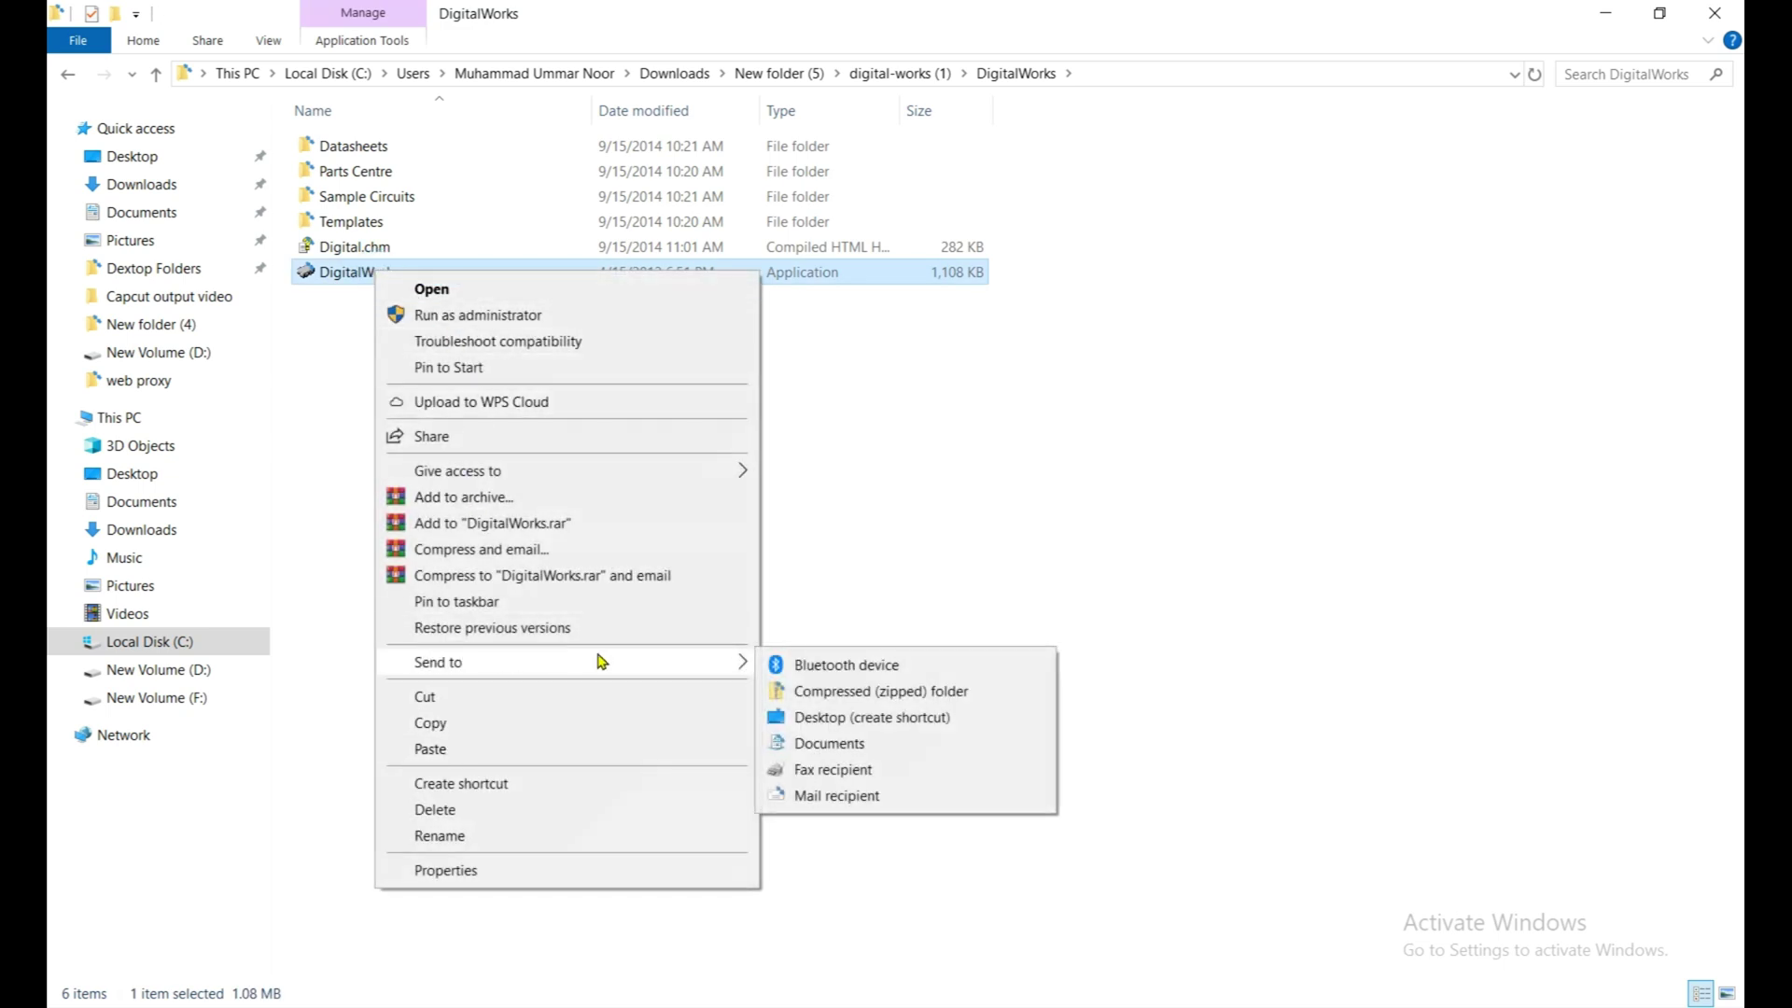
{"action": "left_click", "coordinate": [821, 718]}
{"action": "key", "text": "super+d"}
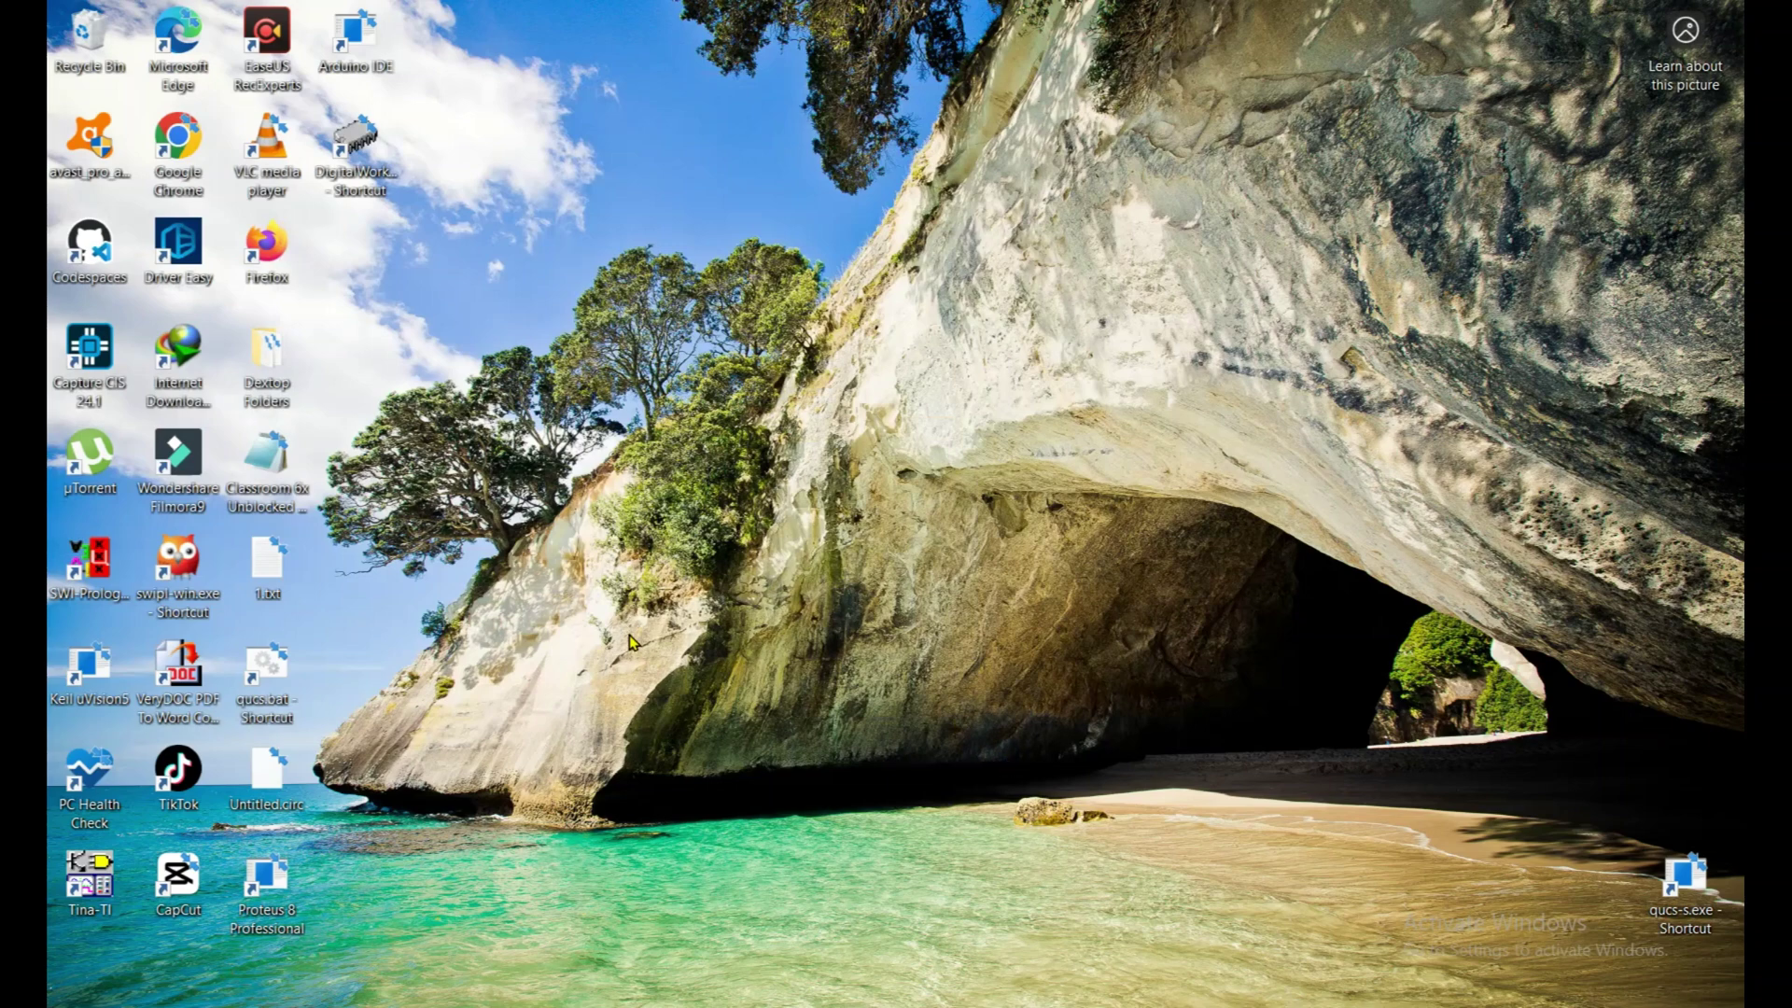
Launch Digital Works from the new DigitalWorks desktop shortcut.
{"action": "left_click", "coordinate": [361, 166]}
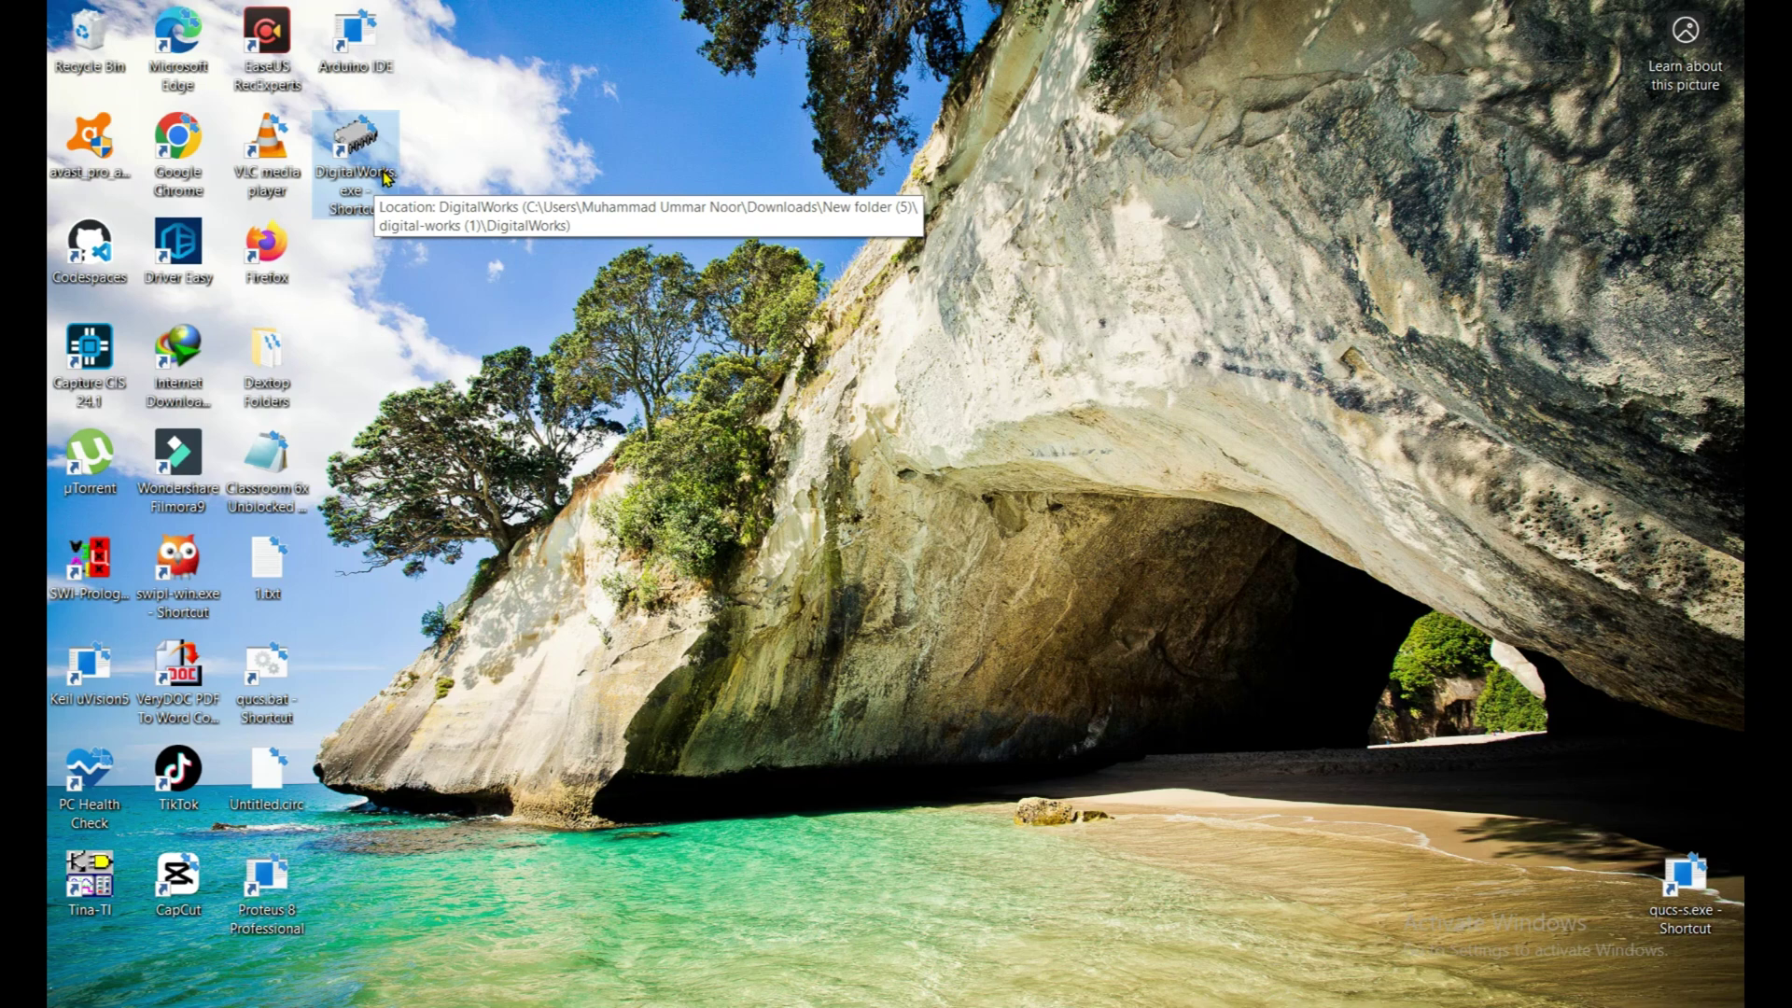
{"action": "double_click", "coordinate": [376, 177]}
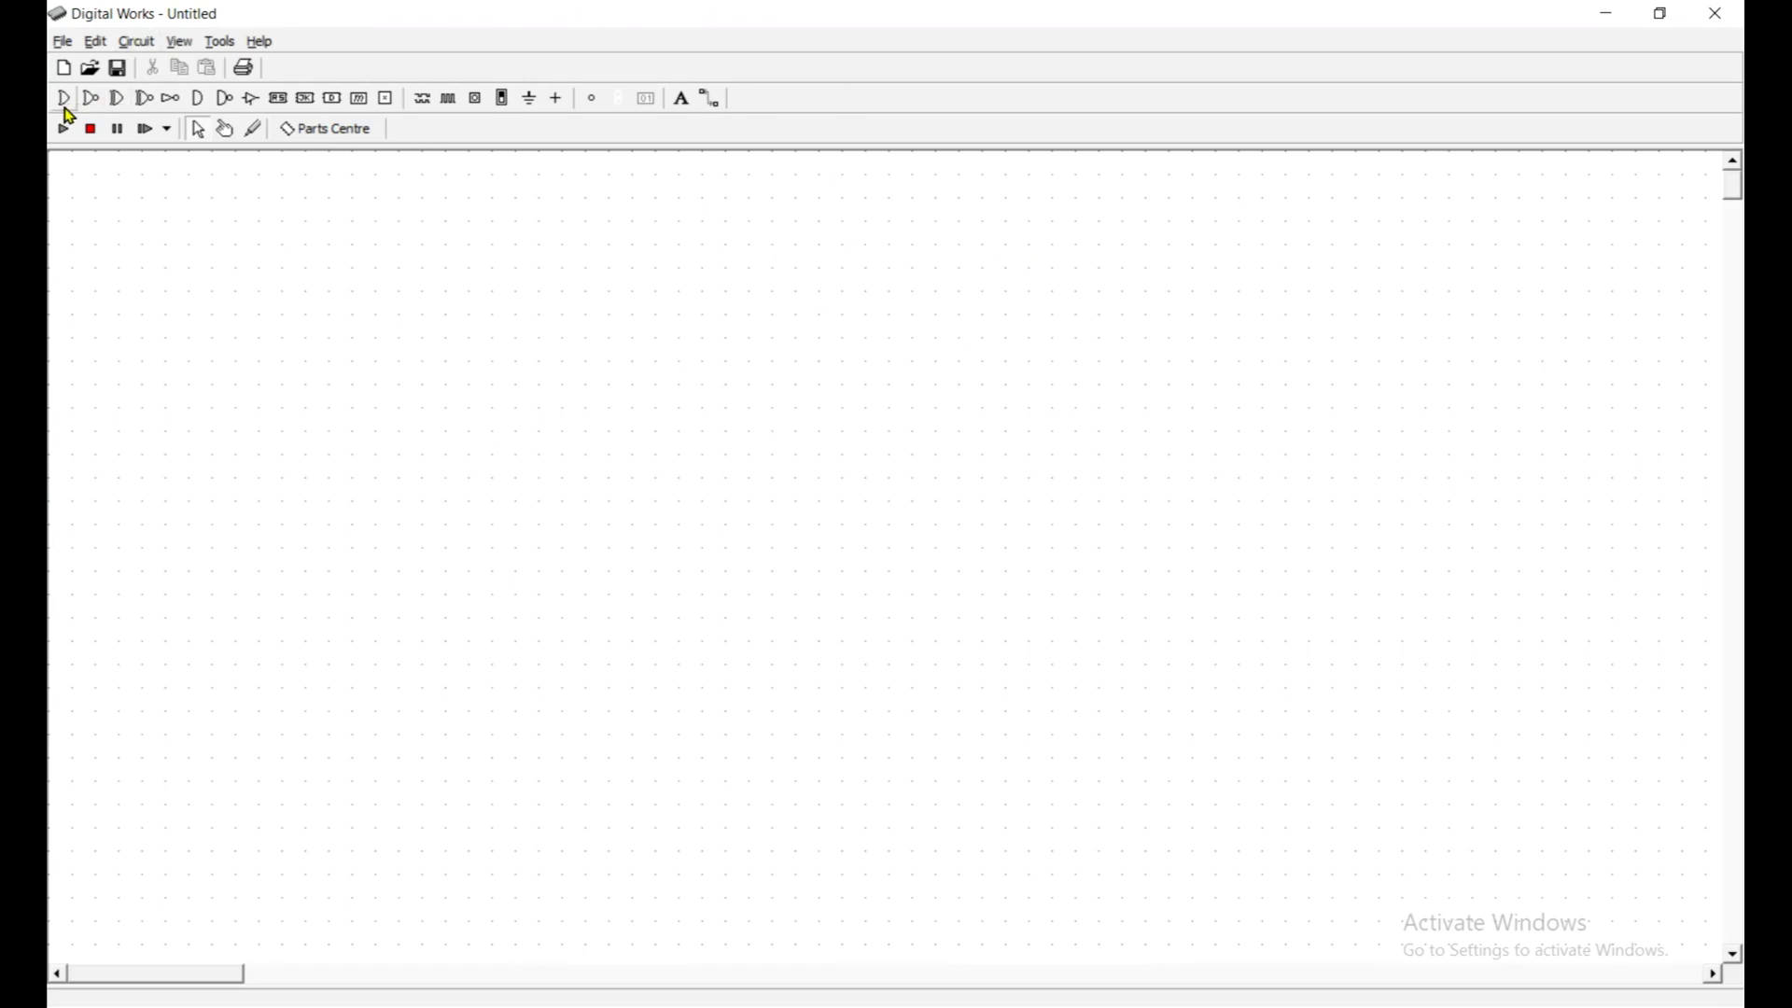
Place an OR gate and a NOR gate, and wire the OR output into the NOR input.
{"action": "left_click", "coordinate": [63, 103]}
{"action": "left_click", "coordinate": [454, 319]}
{"action": "left_click", "coordinate": [90, 99]}
{"action": "left_click", "coordinate": [576, 377]}
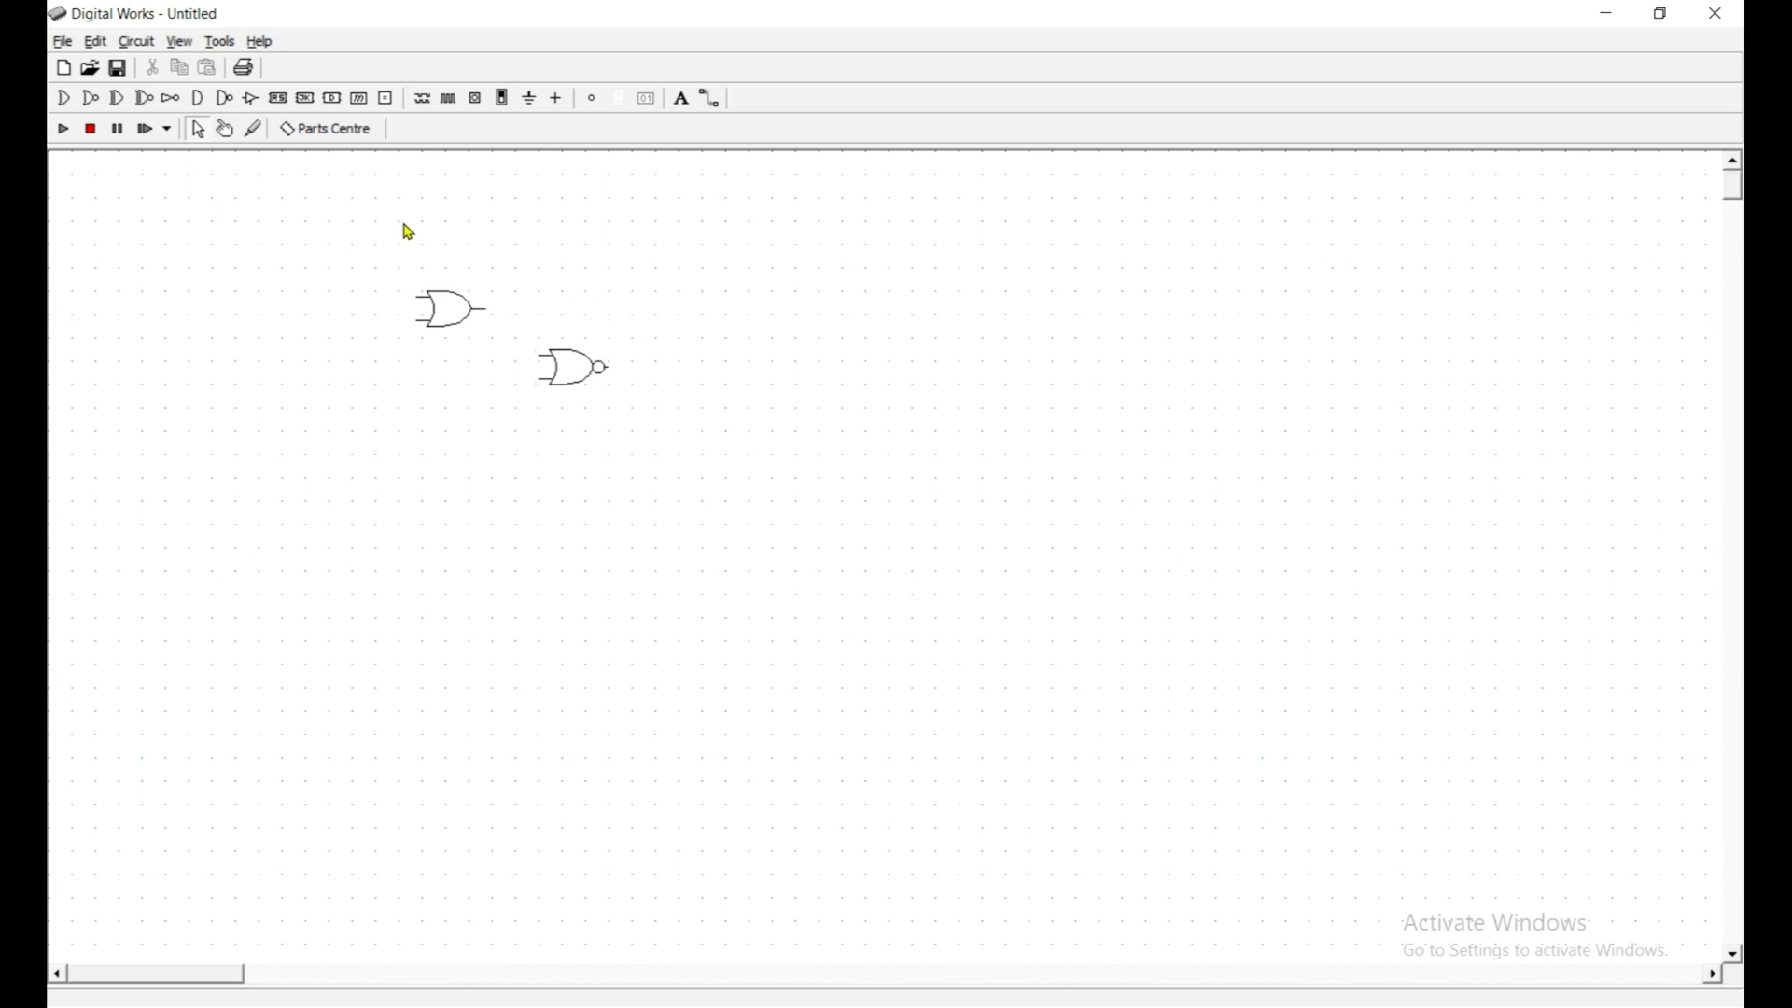
{"action": "left_click", "coordinate": [492, 319]}
{"action": "left_click", "coordinate": [713, 99]}
{"action": "left_click", "coordinate": [489, 313]}
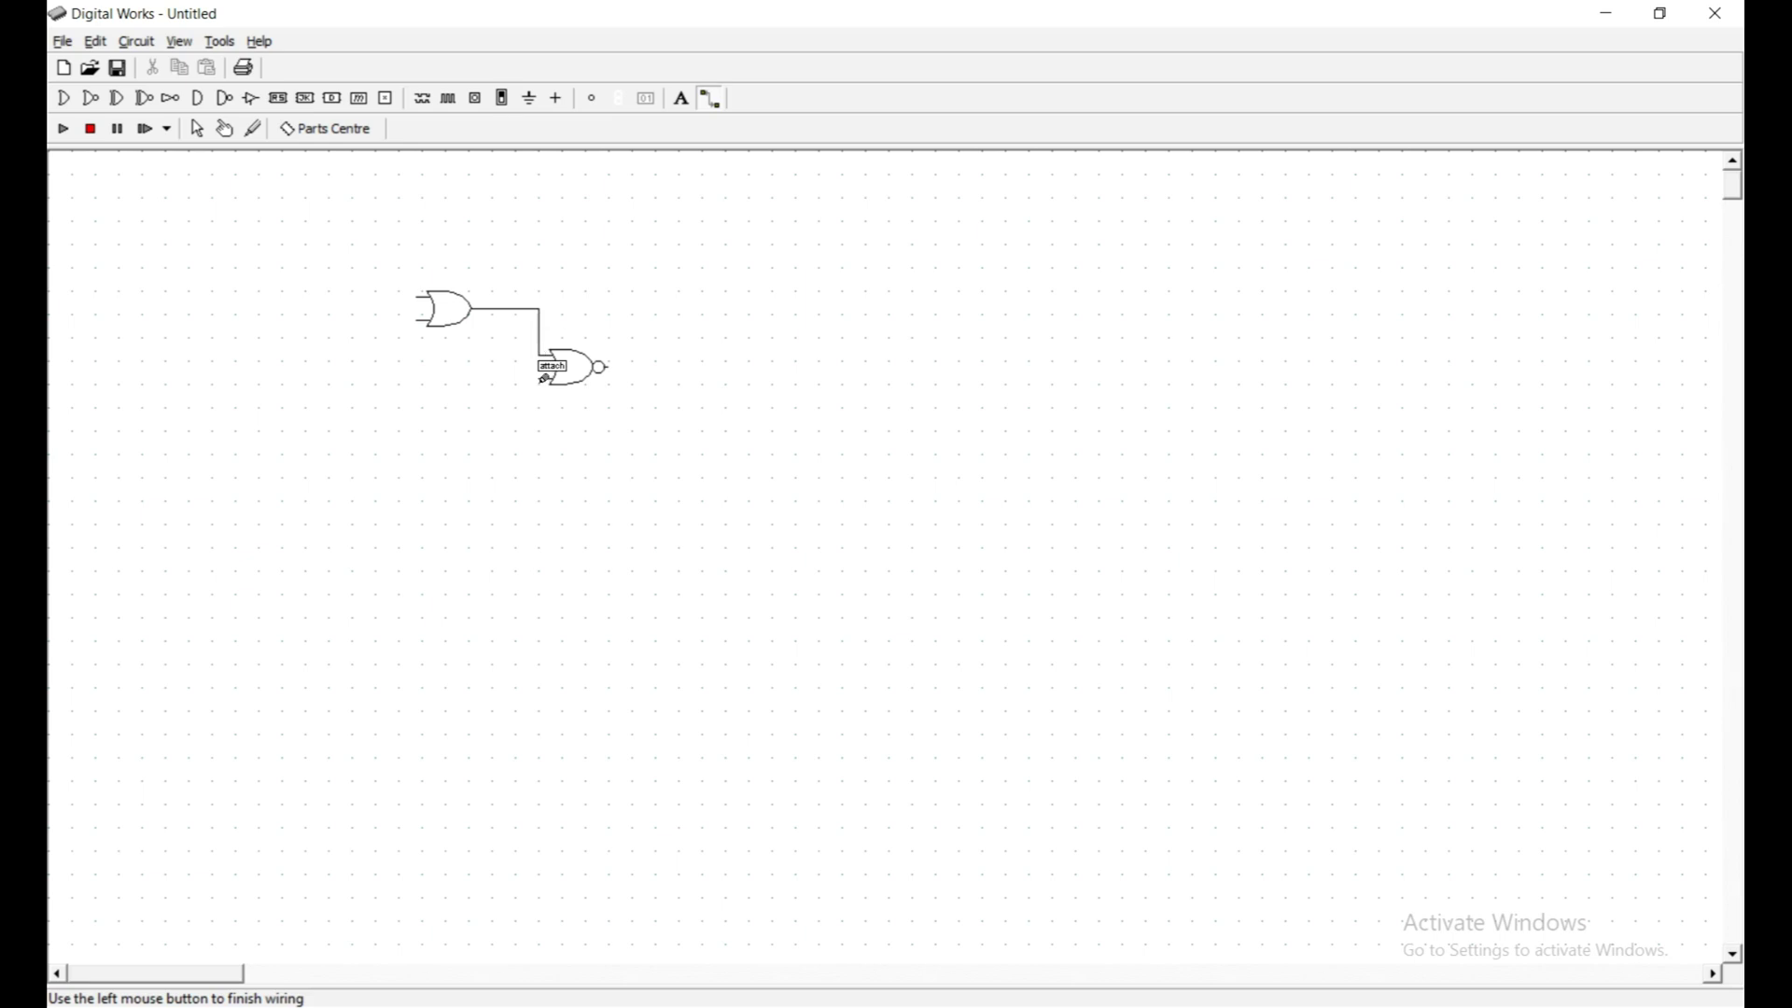
{"action": "left_click", "coordinate": [544, 377]}
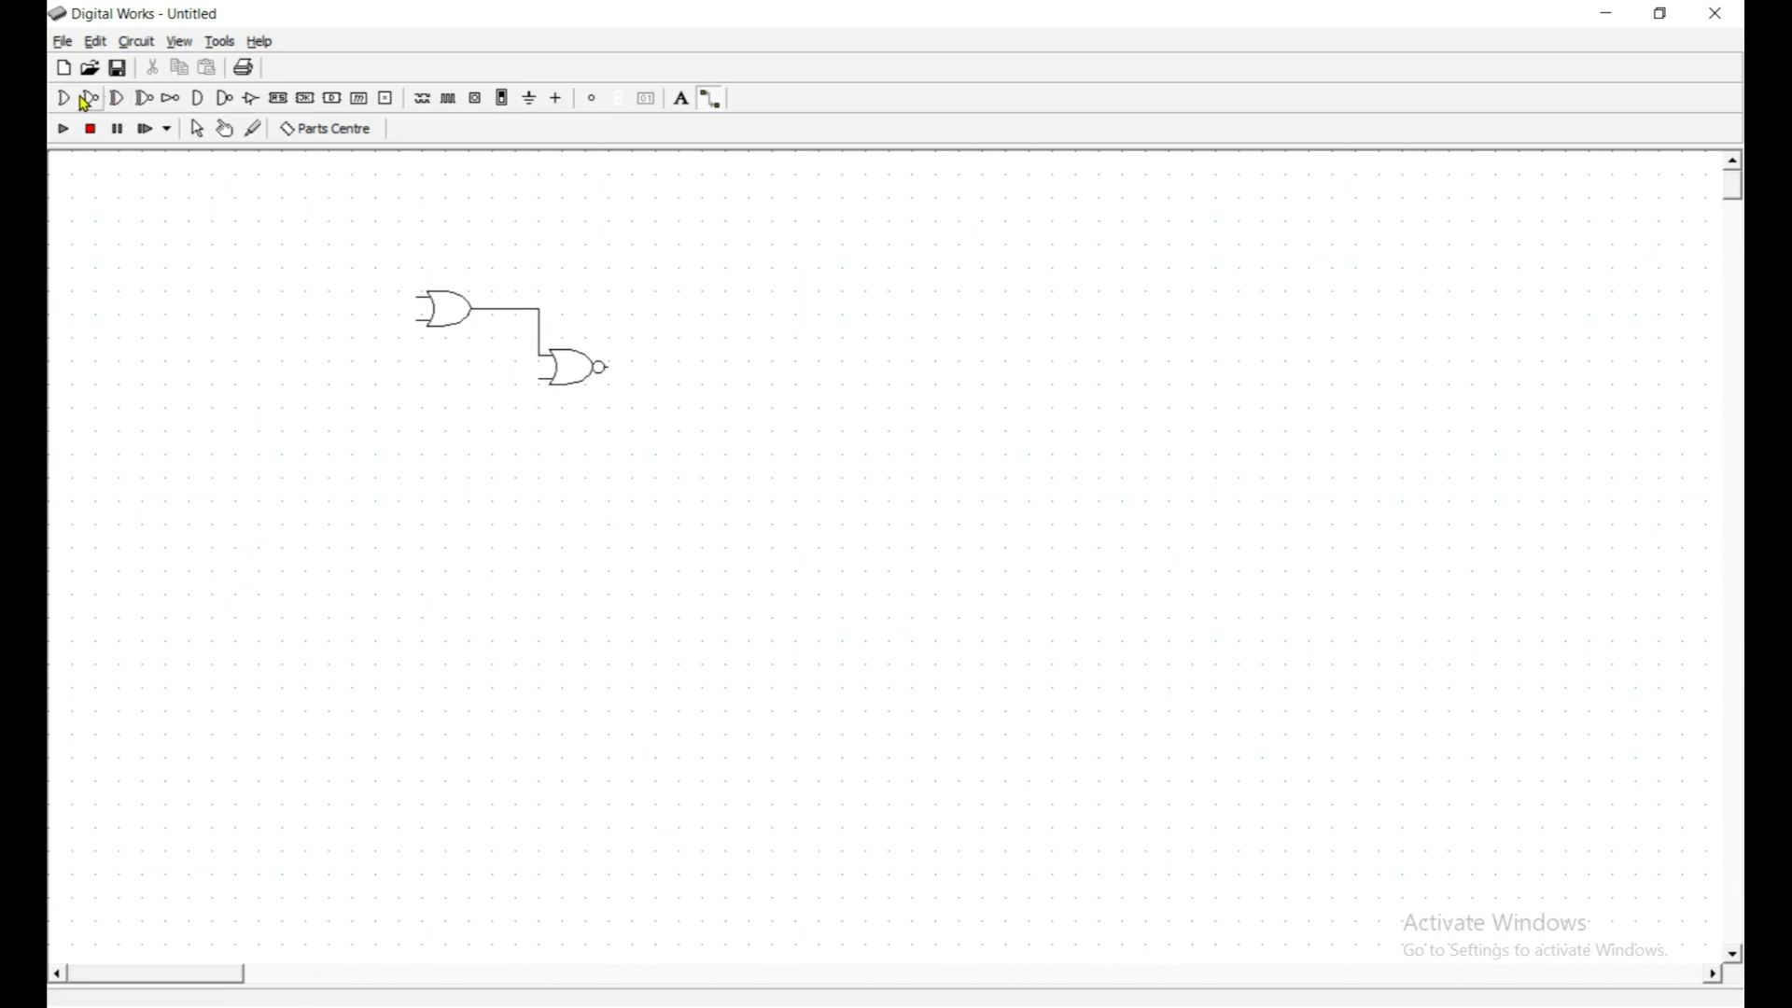
Add a second OR gate below the first and wire it to the NOR gate's lower input.
{"action": "left_click", "coordinate": [70, 104]}
{"action": "left_click", "coordinate": [450, 403]}
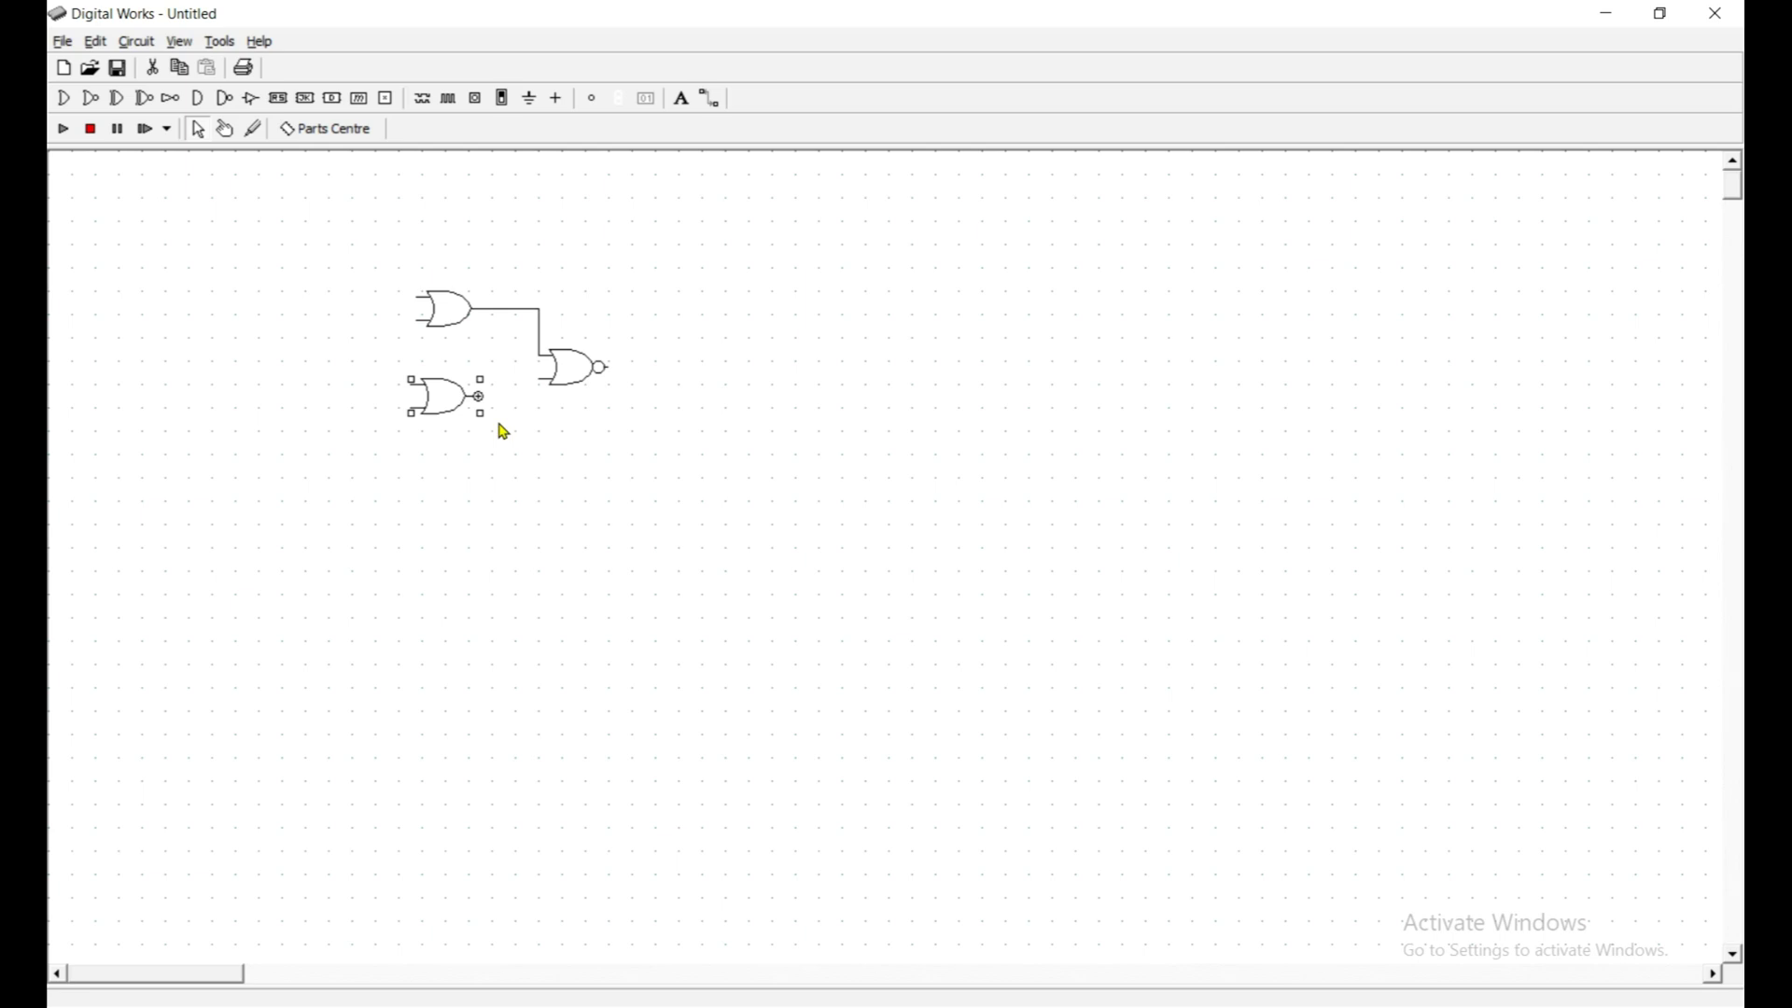
{"action": "left_click", "coordinate": [715, 112]}
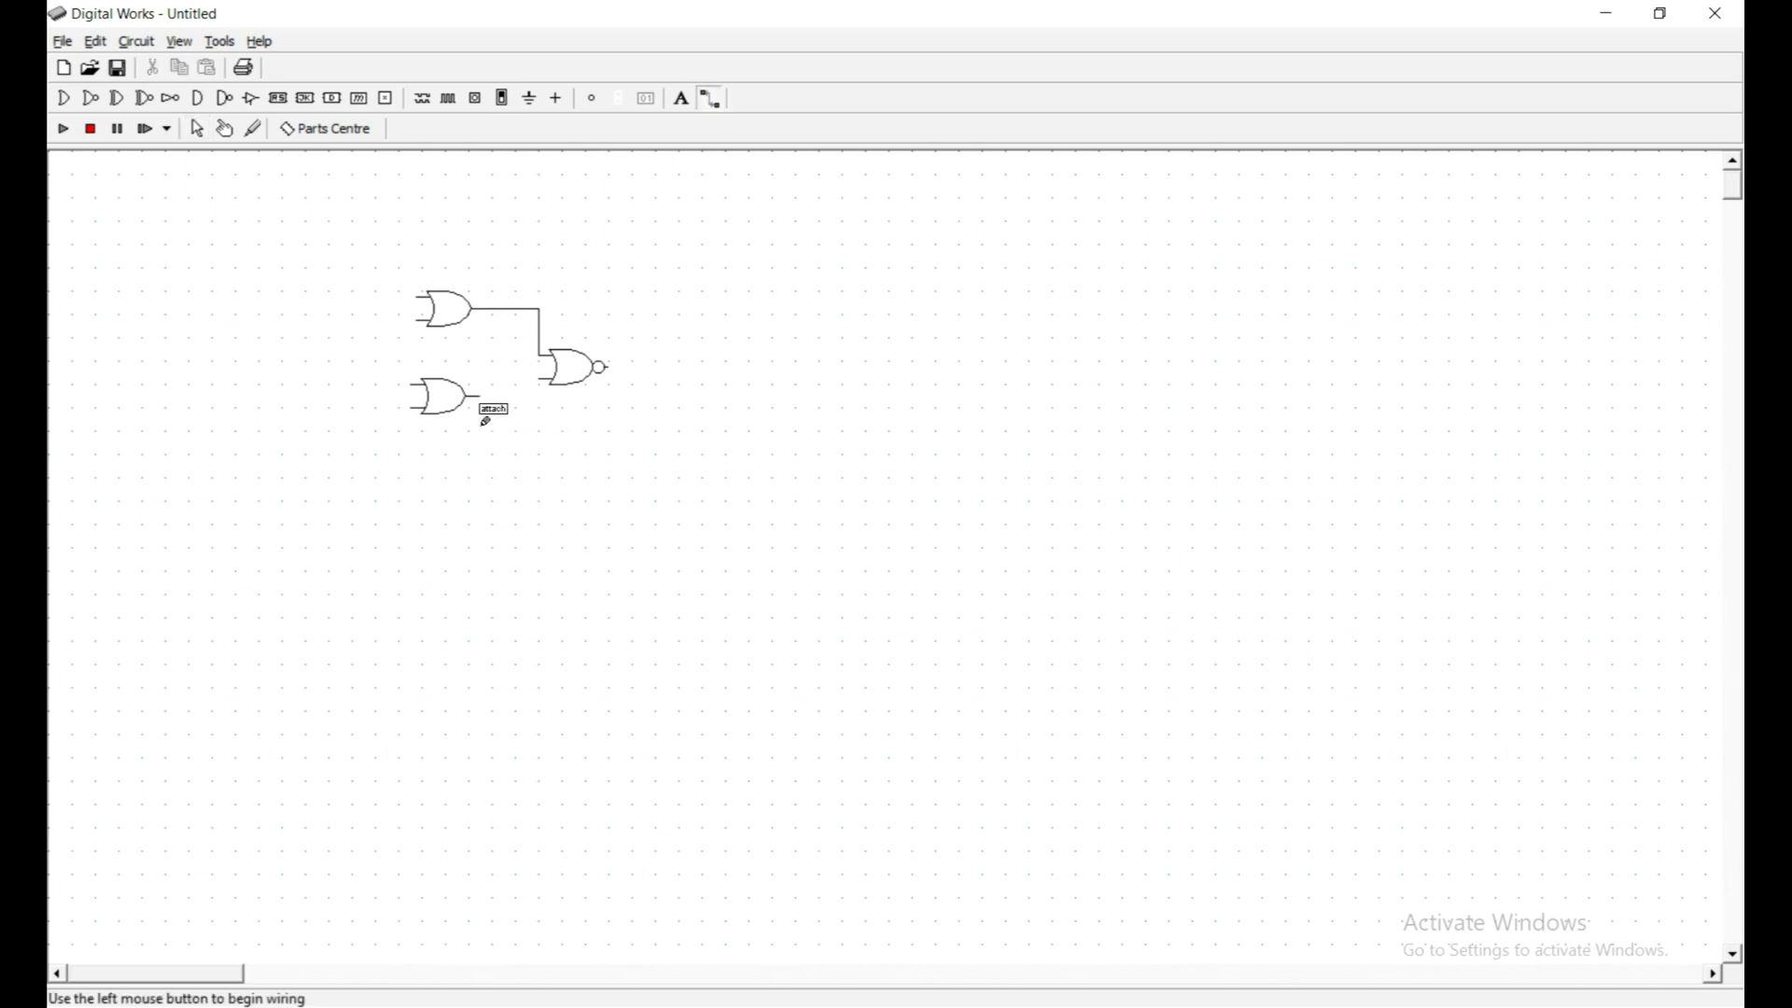
{"action": "left_click", "coordinate": [482, 398]}
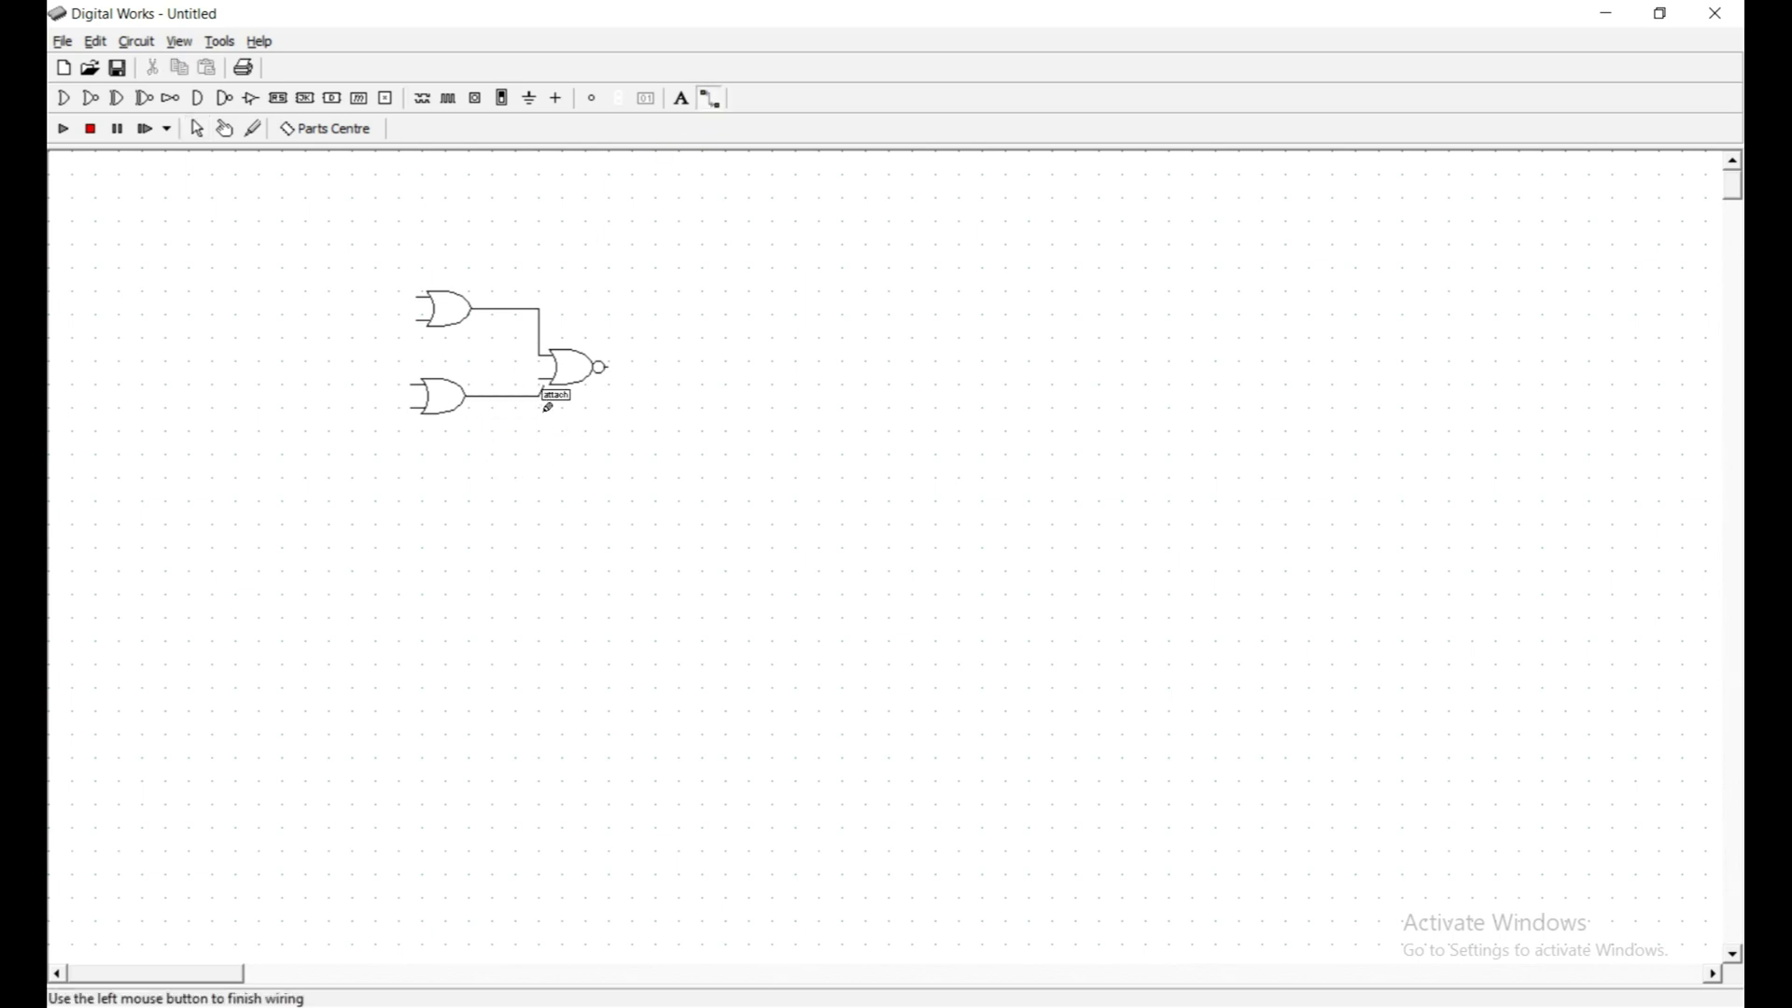
{"action": "left_click", "coordinate": [545, 403]}
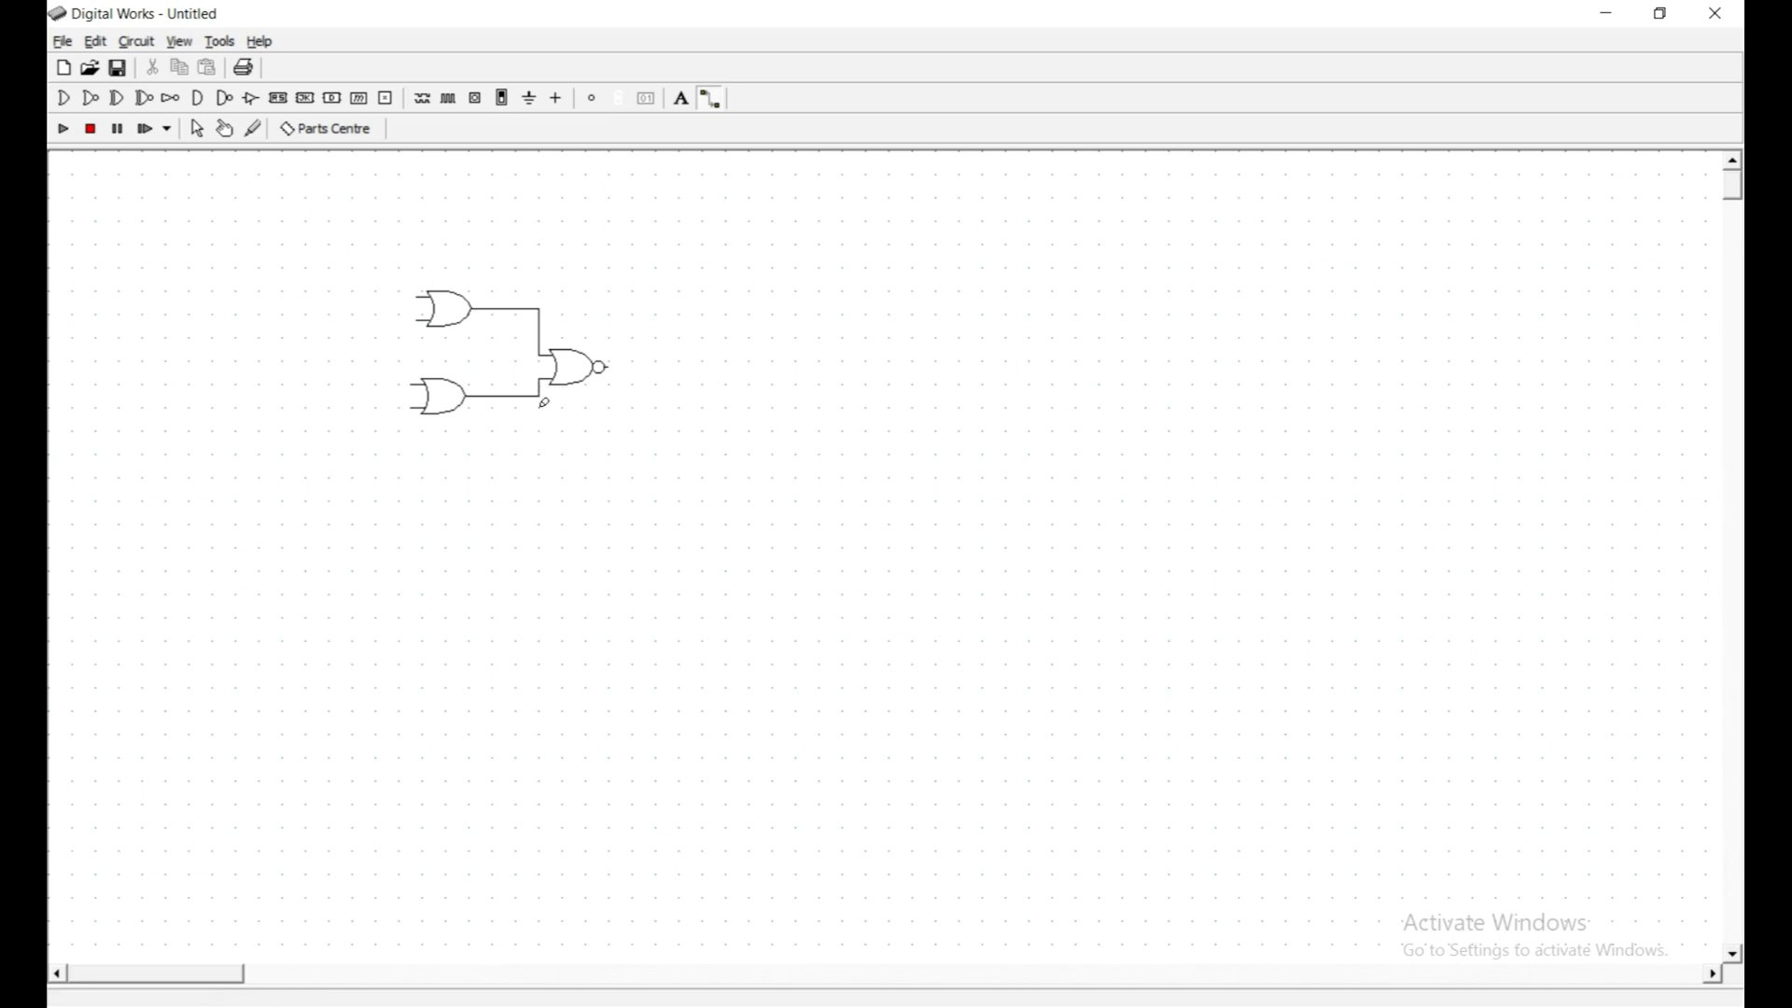
Place an LED right of the NOR gate, then pick the Interactive Input component.
{"action": "left_click", "coordinate": [594, 104]}
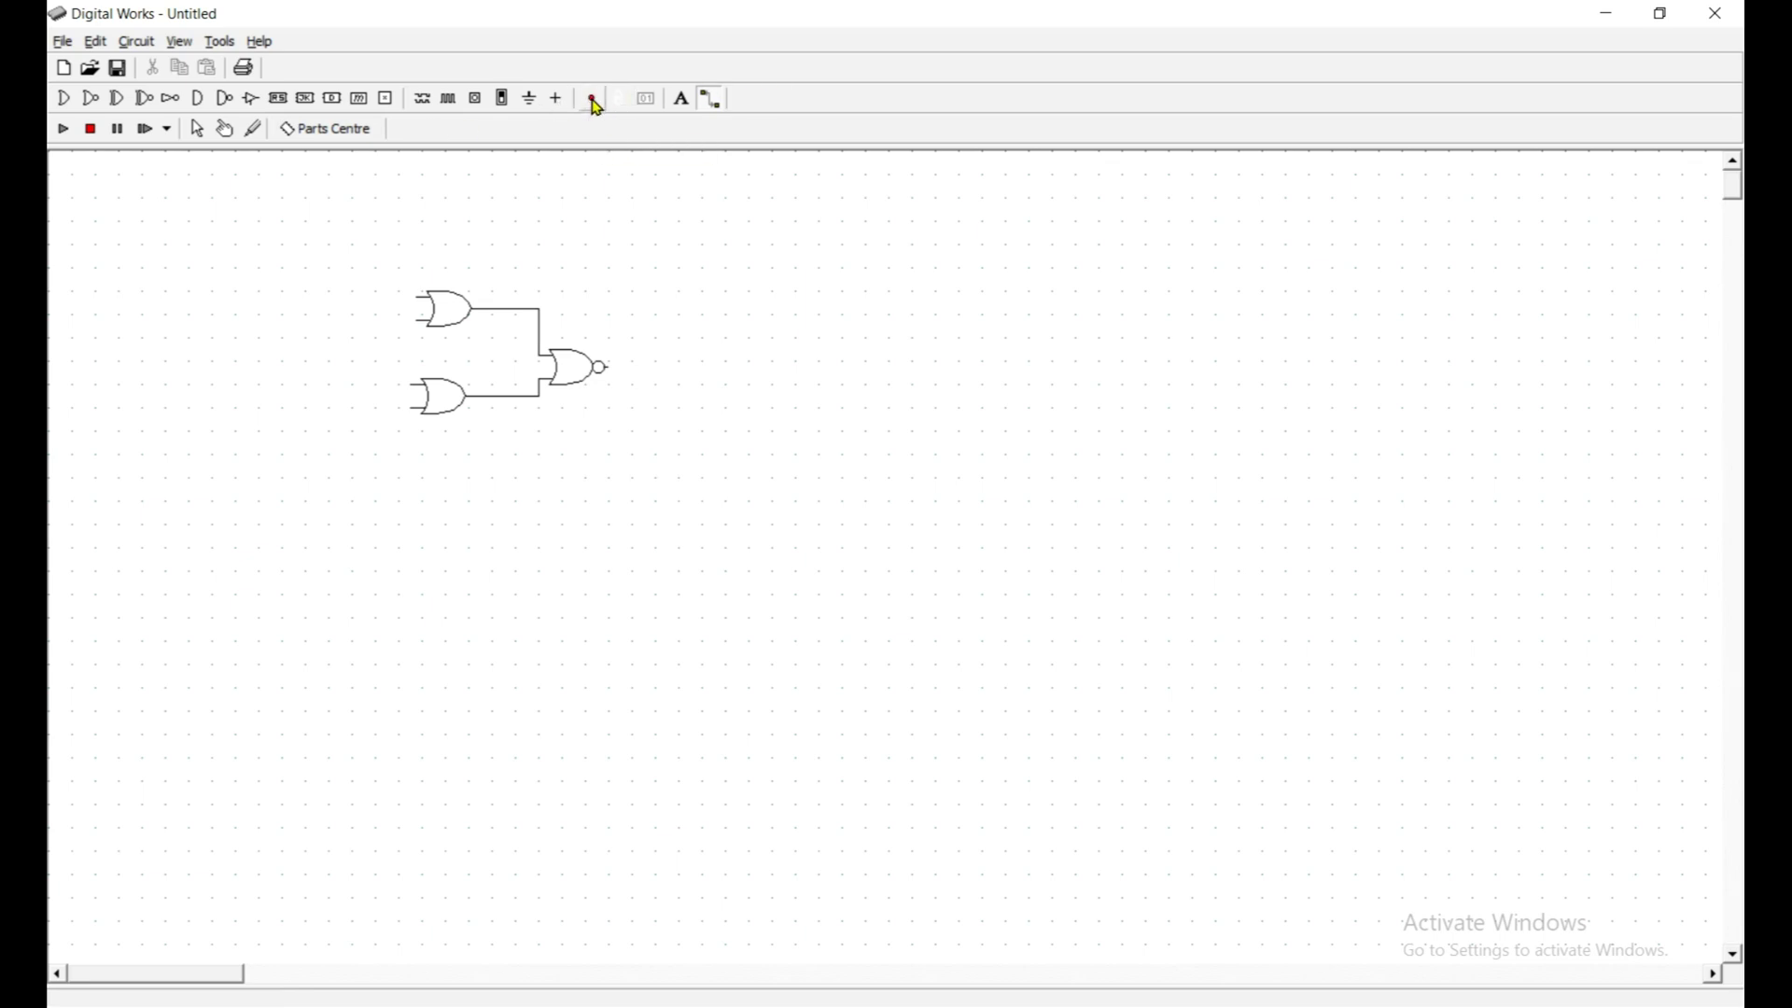
{"action": "left_click", "coordinate": [647, 371]}
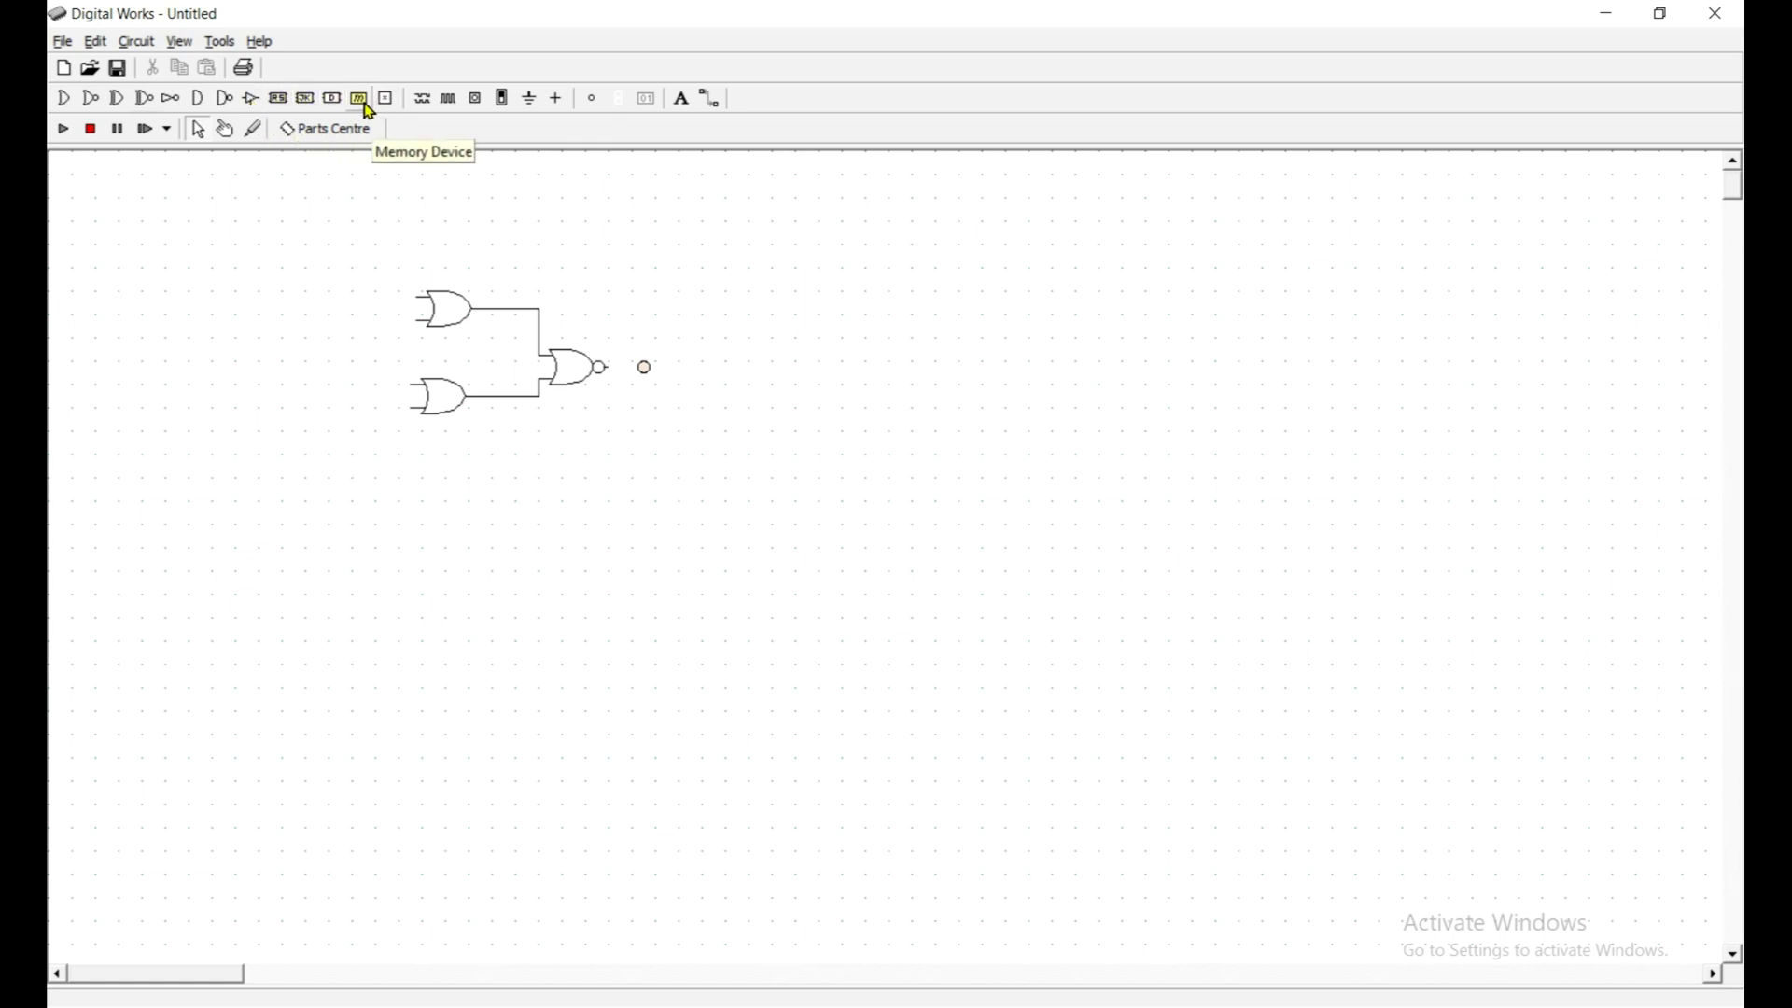
{"action": "left_click", "coordinate": [480, 103]}
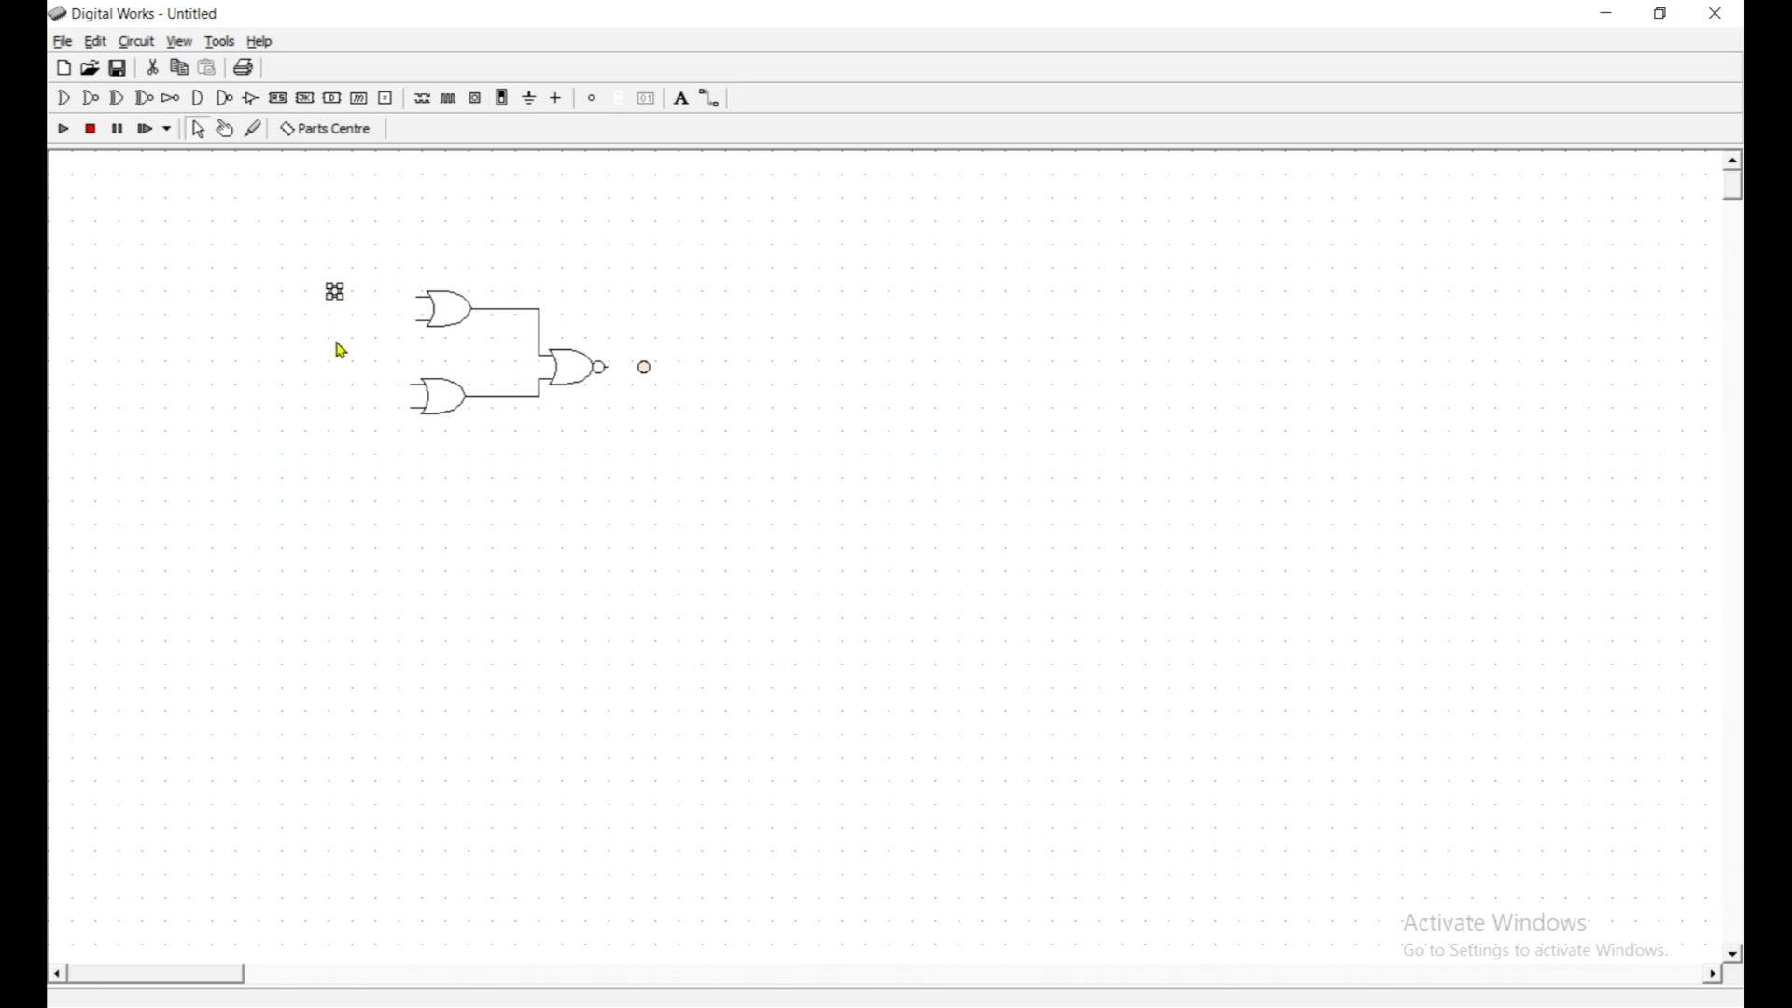
Place a second interactive input switch below the first.
{"action": "left_click", "coordinate": [341, 411]}
{"action": "left_click", "coordinate": [477, 100]}
{"action": "left_click", "coordinate": [338, 415]}
{"action": "left_click", "coordinate": [391, 428]}
Join the OR gates' inputs with a vertical wire and connect both input switches to it.
{"action": "left_click", "coordinate": [708, 104]}
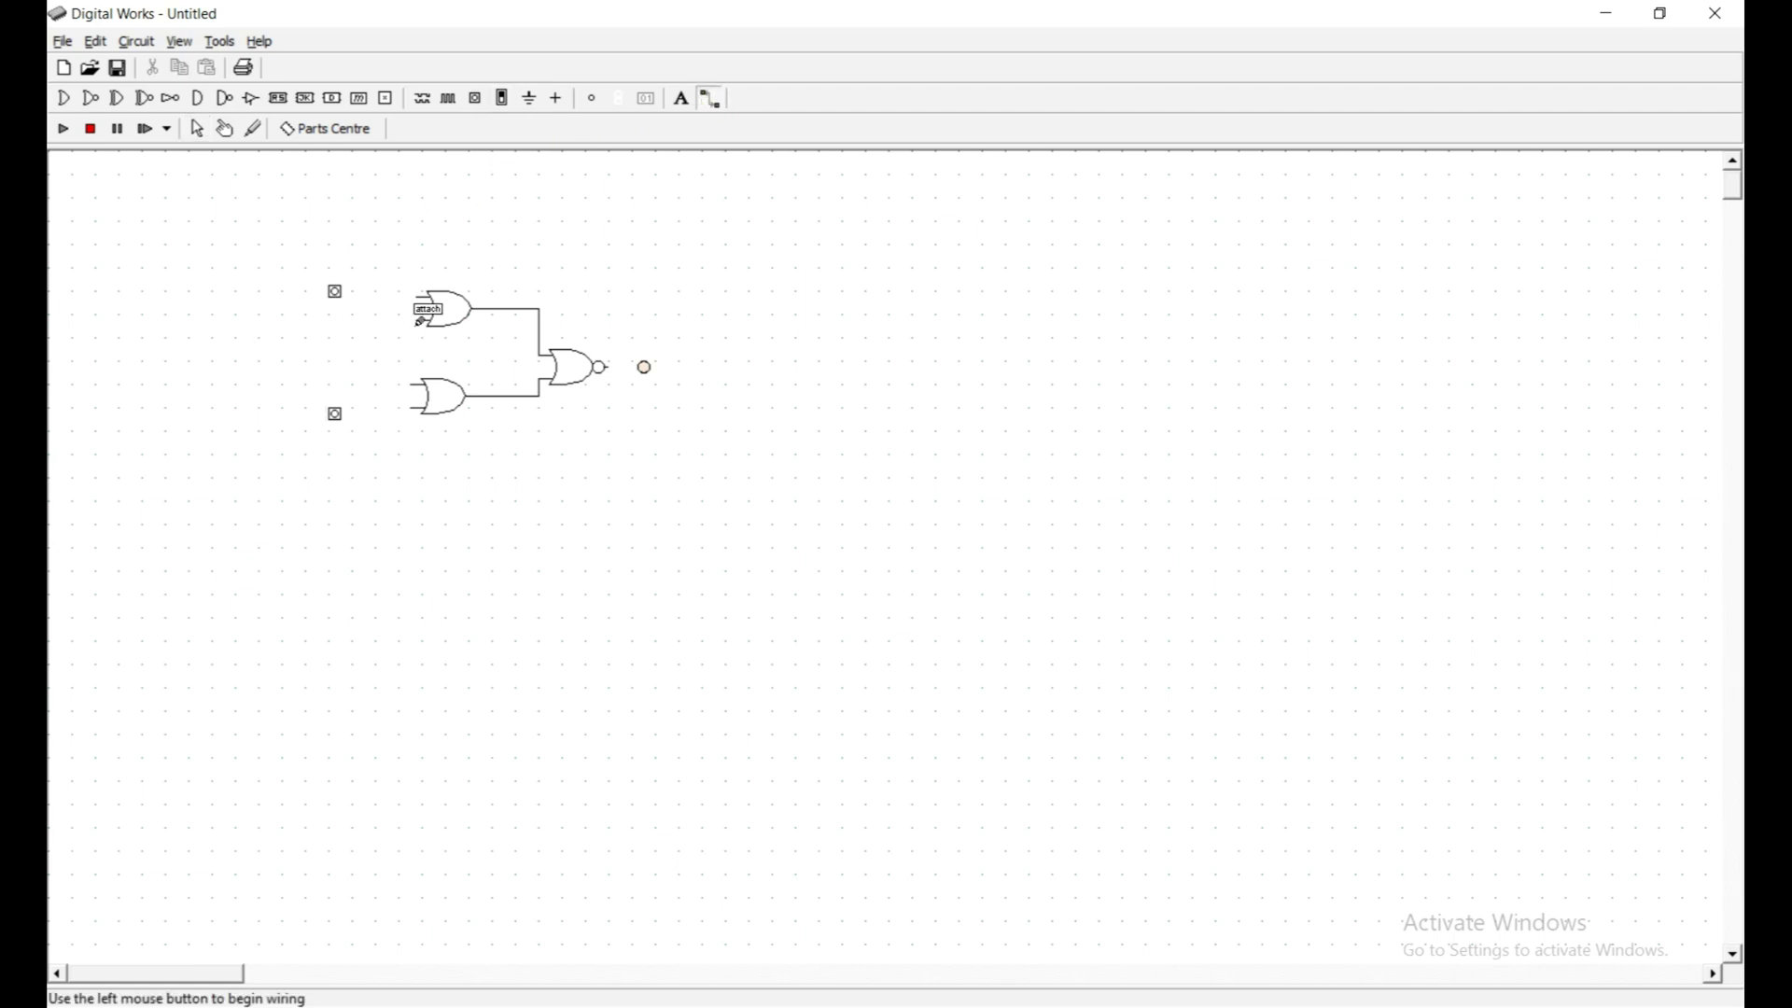
{"action": "mouse_move", "coordinate": [421, 323]}
{"action": "left_mouse_down"}
{"action": "mouse_move", "coordinate": [395, 322]}
{"action": "mouse_move", "coordinate": [381, 419]}
{"action": "left_mouse_up"}
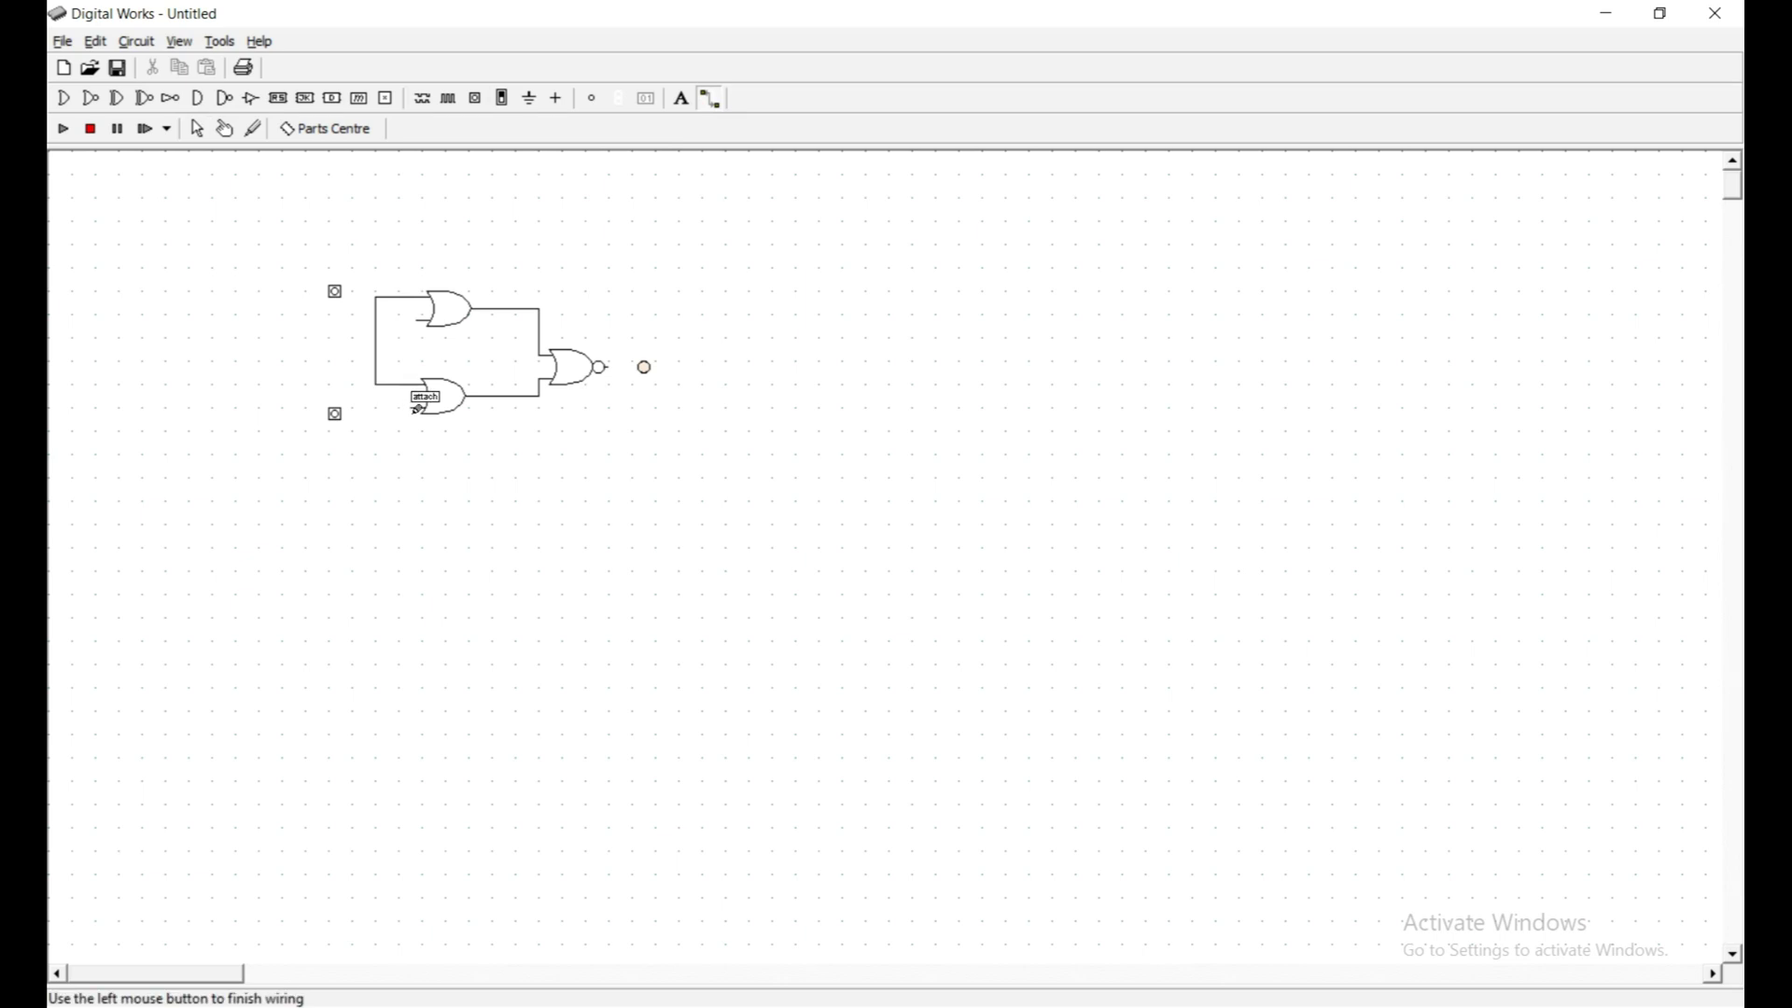
{"action": "left_click_drag", "start_coordinate": [424, 325], "coordinate": [417, 404]}
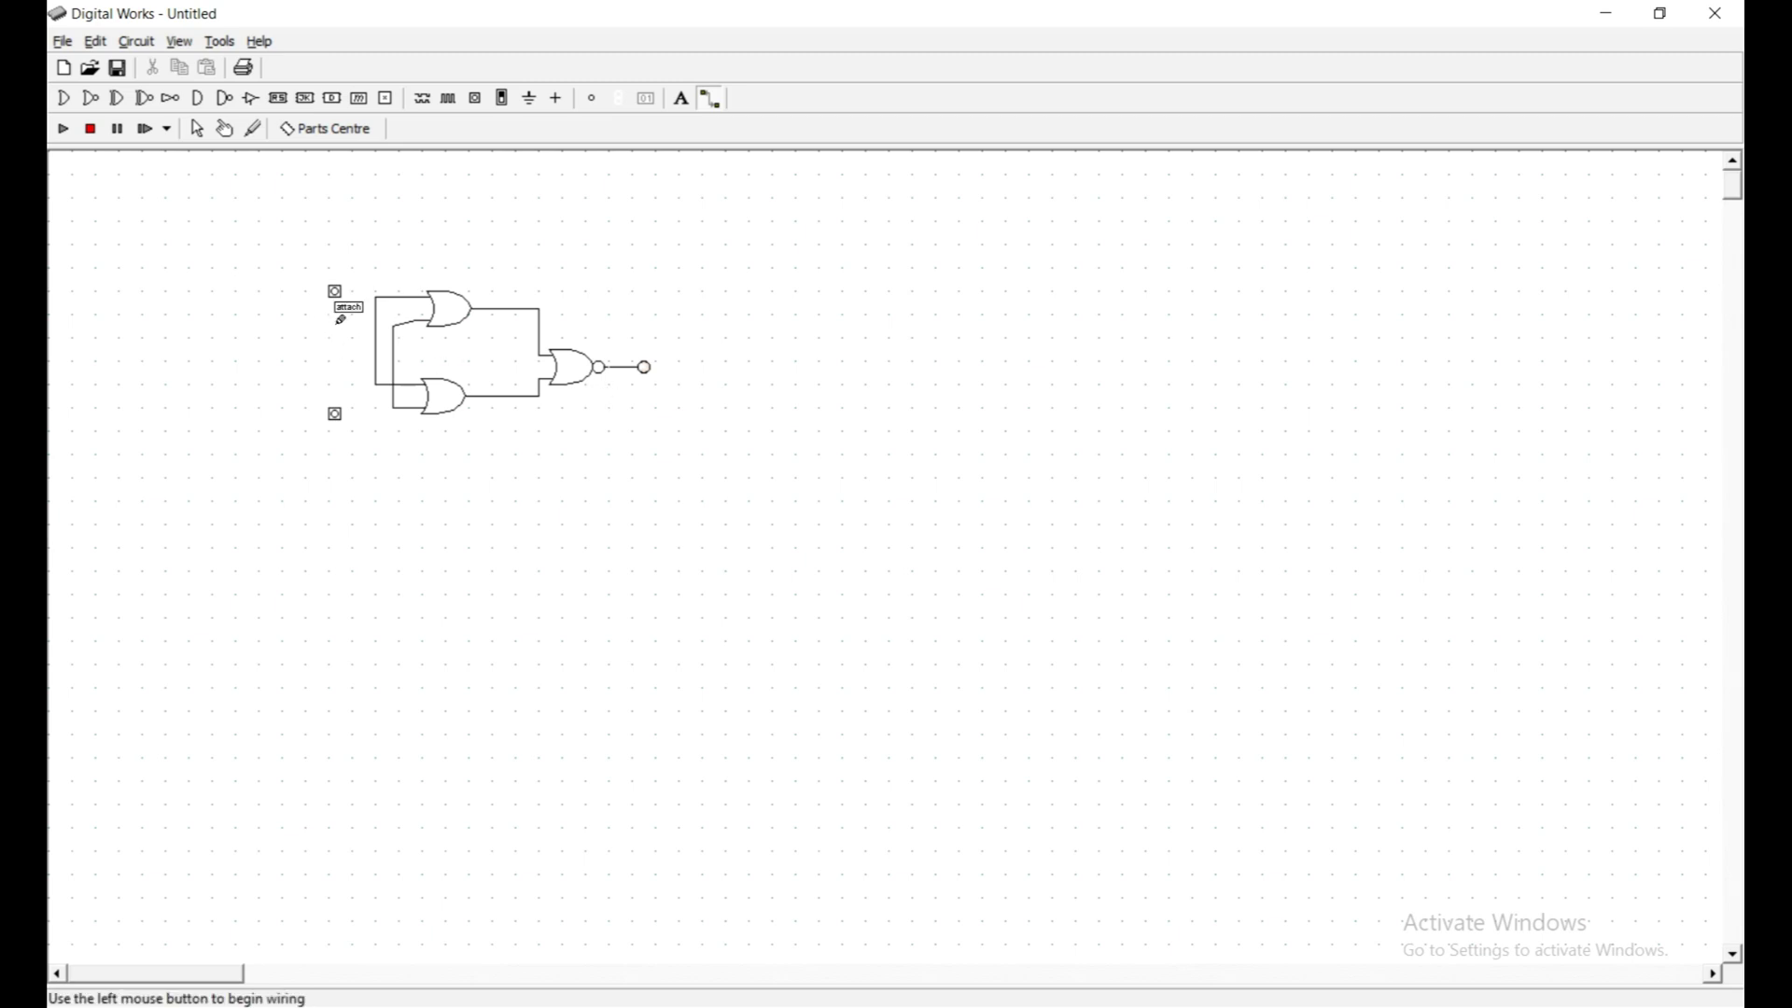
{"action": "left_click", "coordinate": [336, 295]}
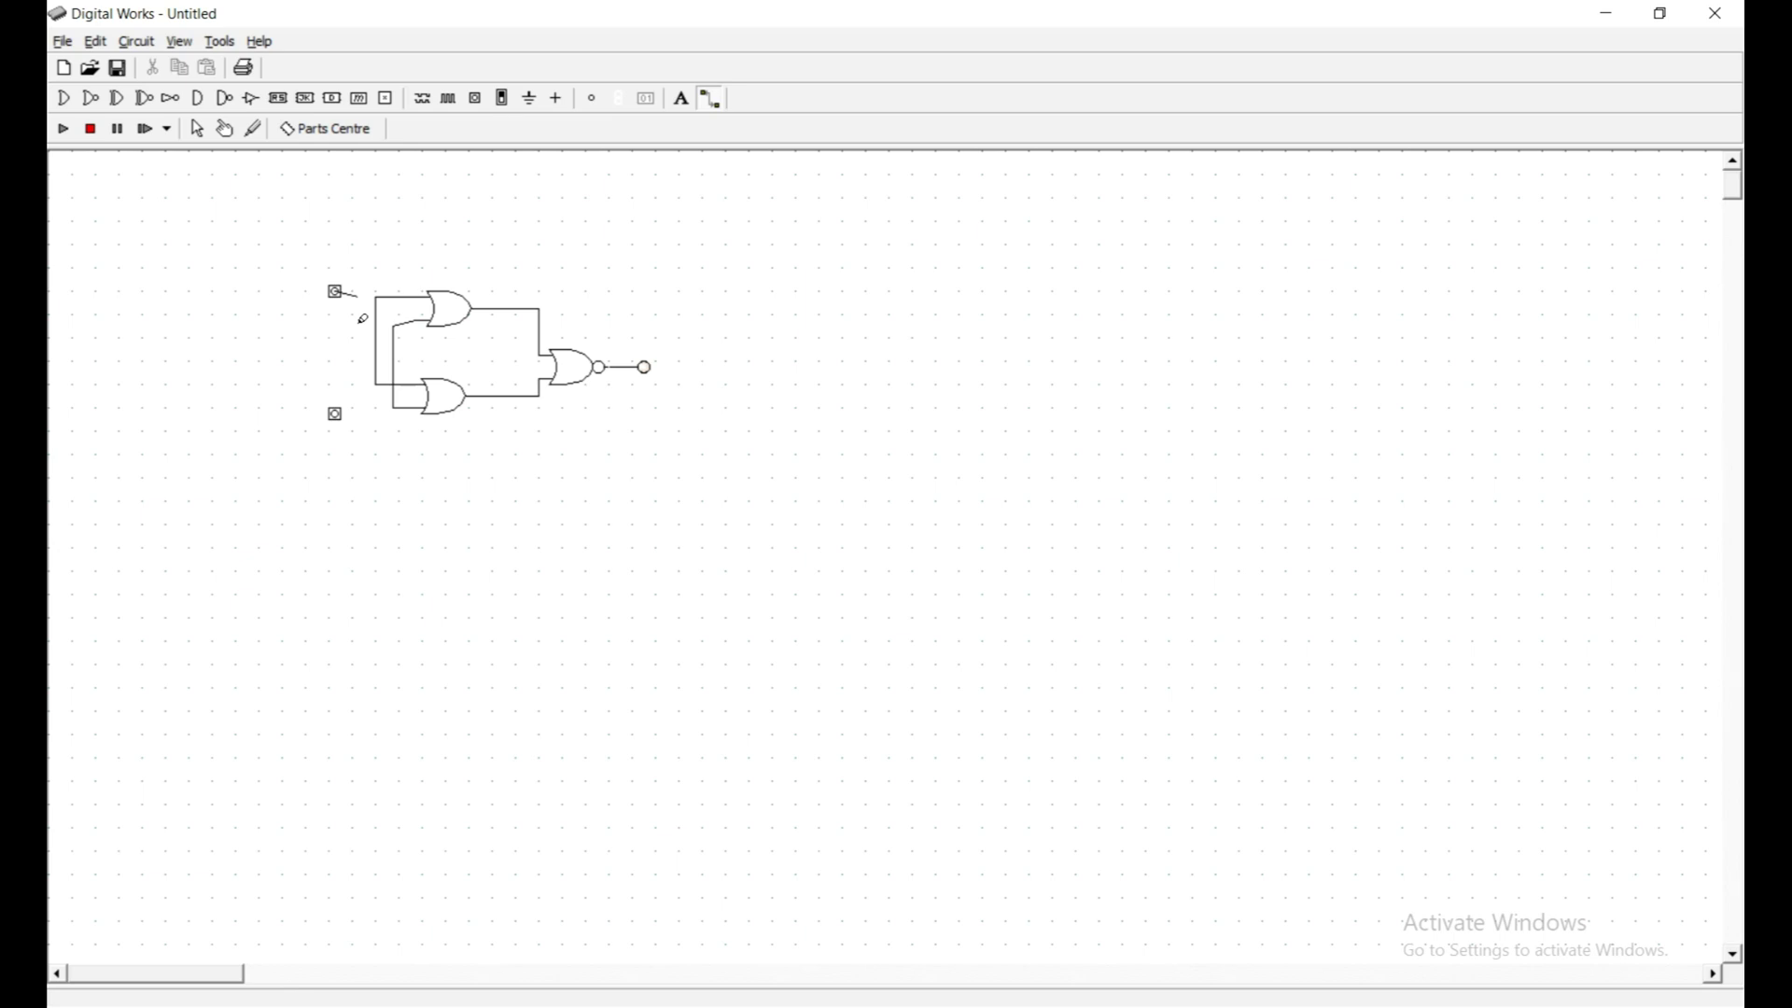
{"action": "left_click", "coordinate": [377, 297]}
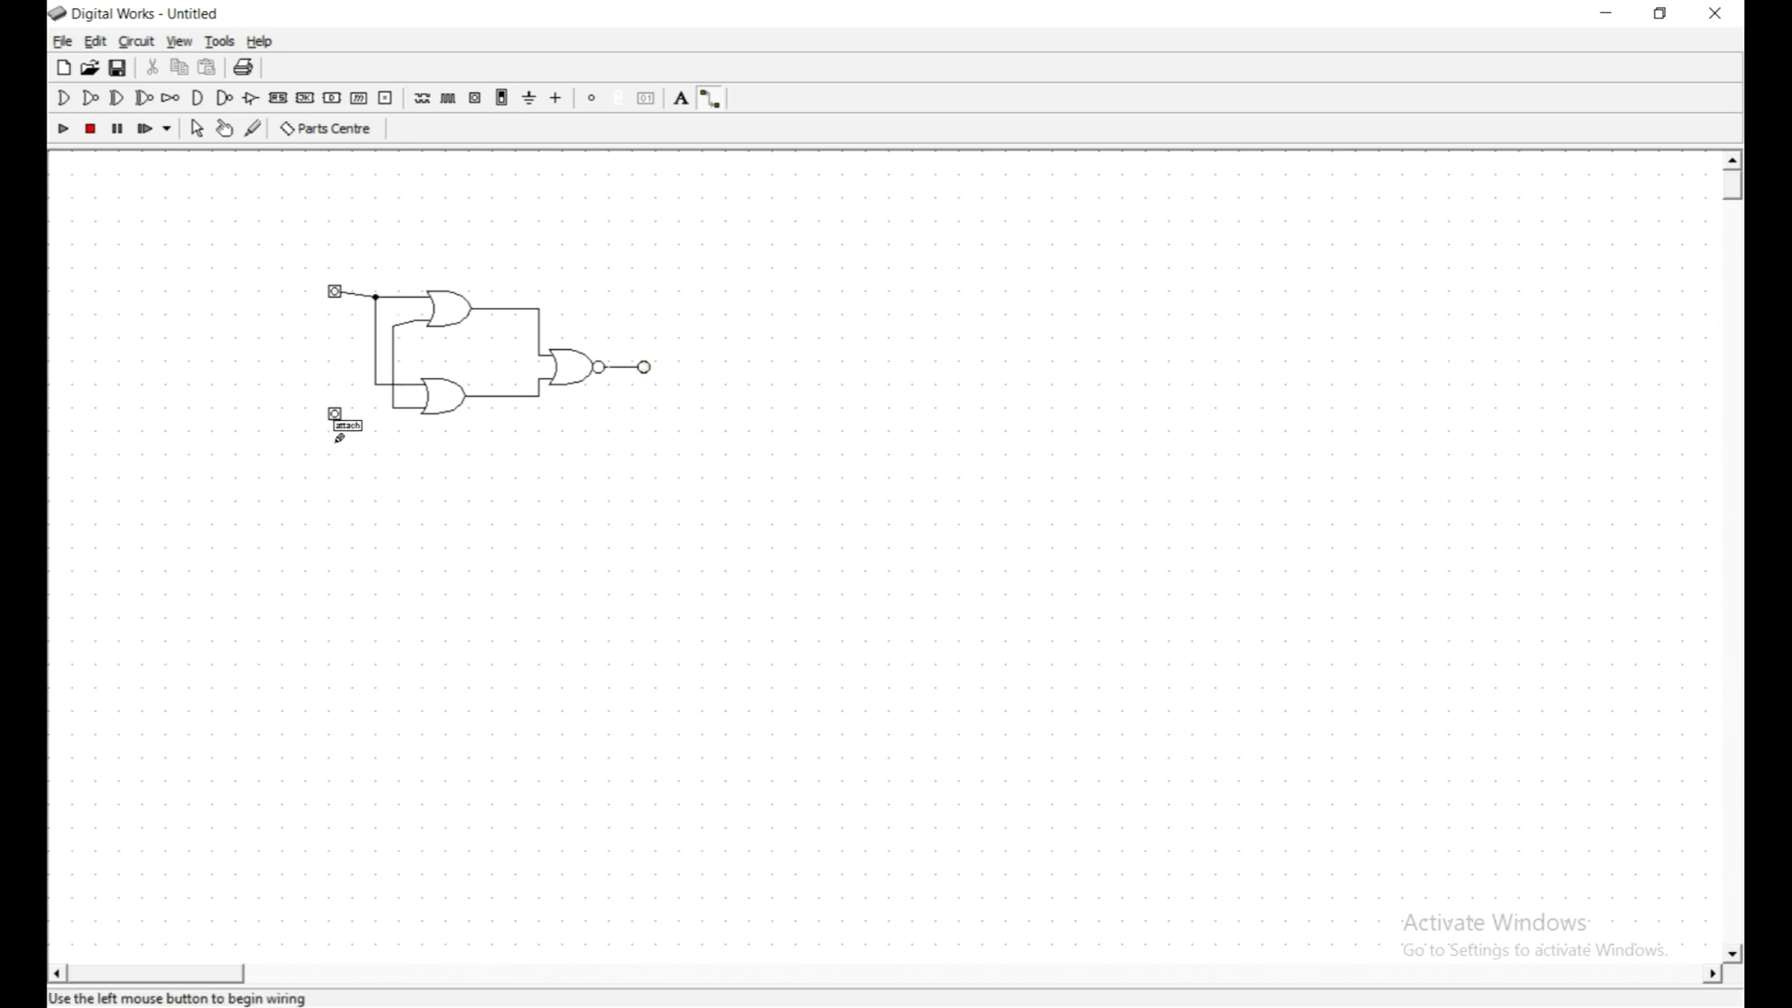
{"action": "left_click", "coordinate": [338, 417]}
{"action": "left_click", "coordinate": [393, 407]}
Finish the bottom switch's wire junction, start the simulation, and turn both input switches on.
{"action": "left_click", "coordinate": [395, 410]}
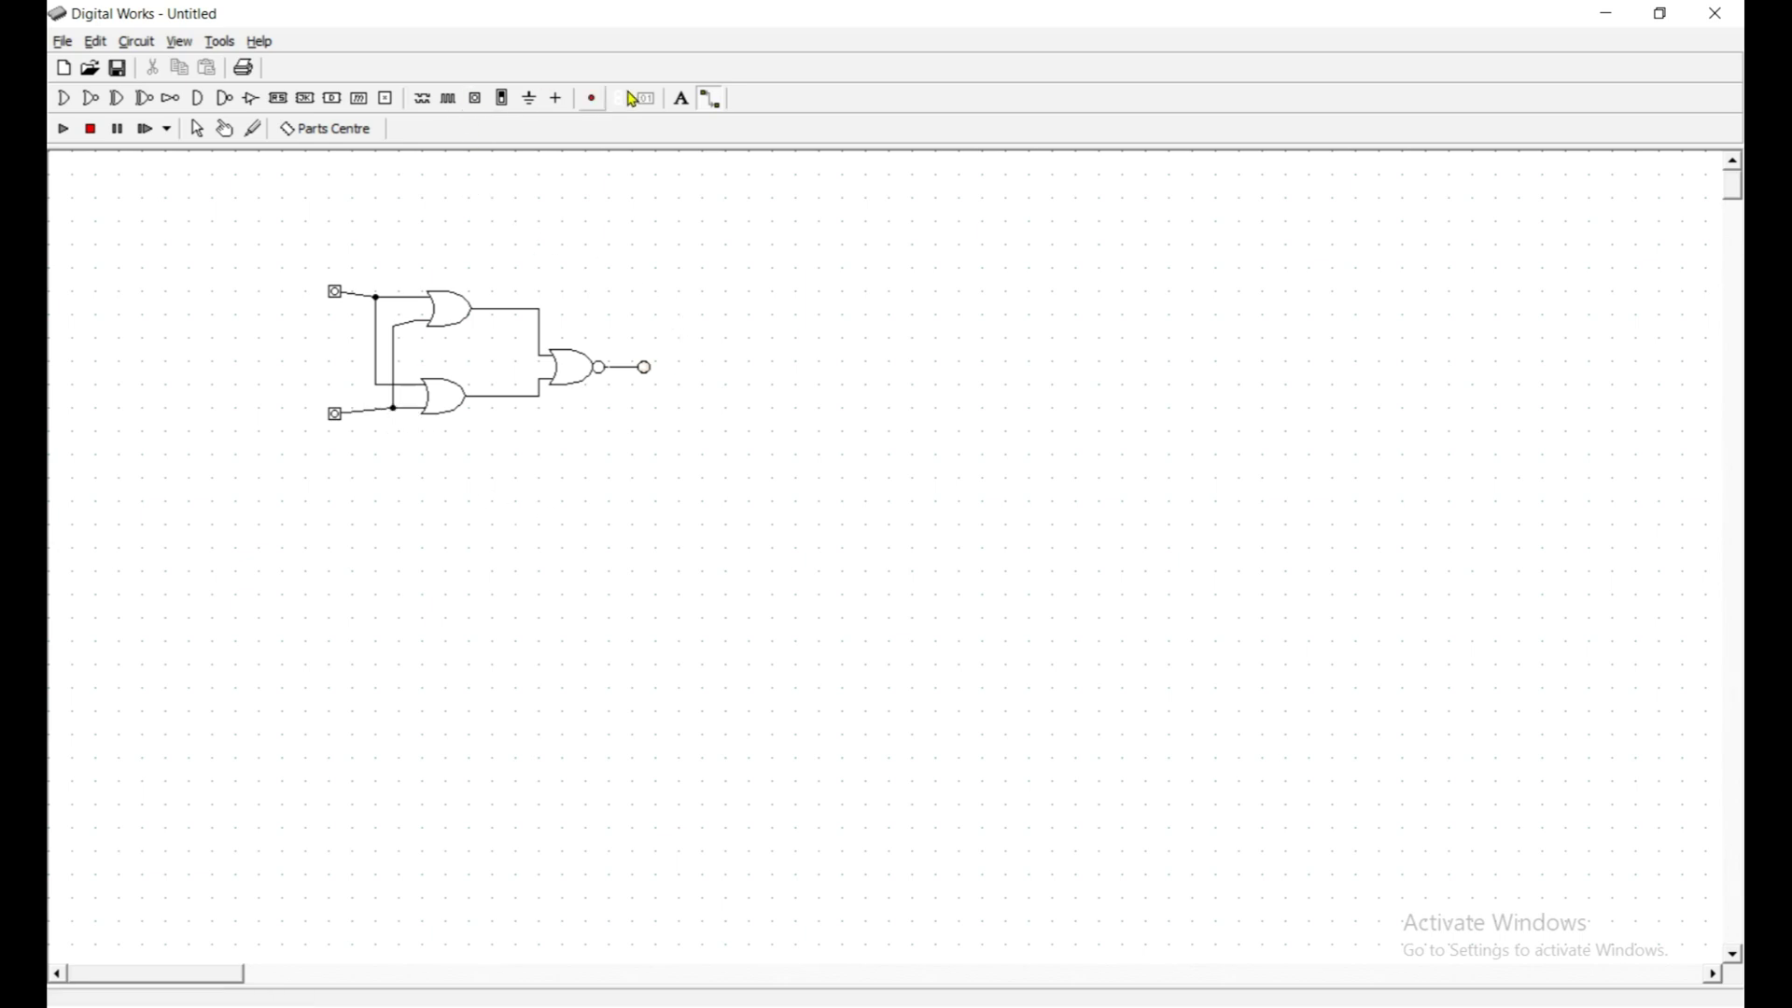
{"action": "left_click", "coordinate": [64, 131]}
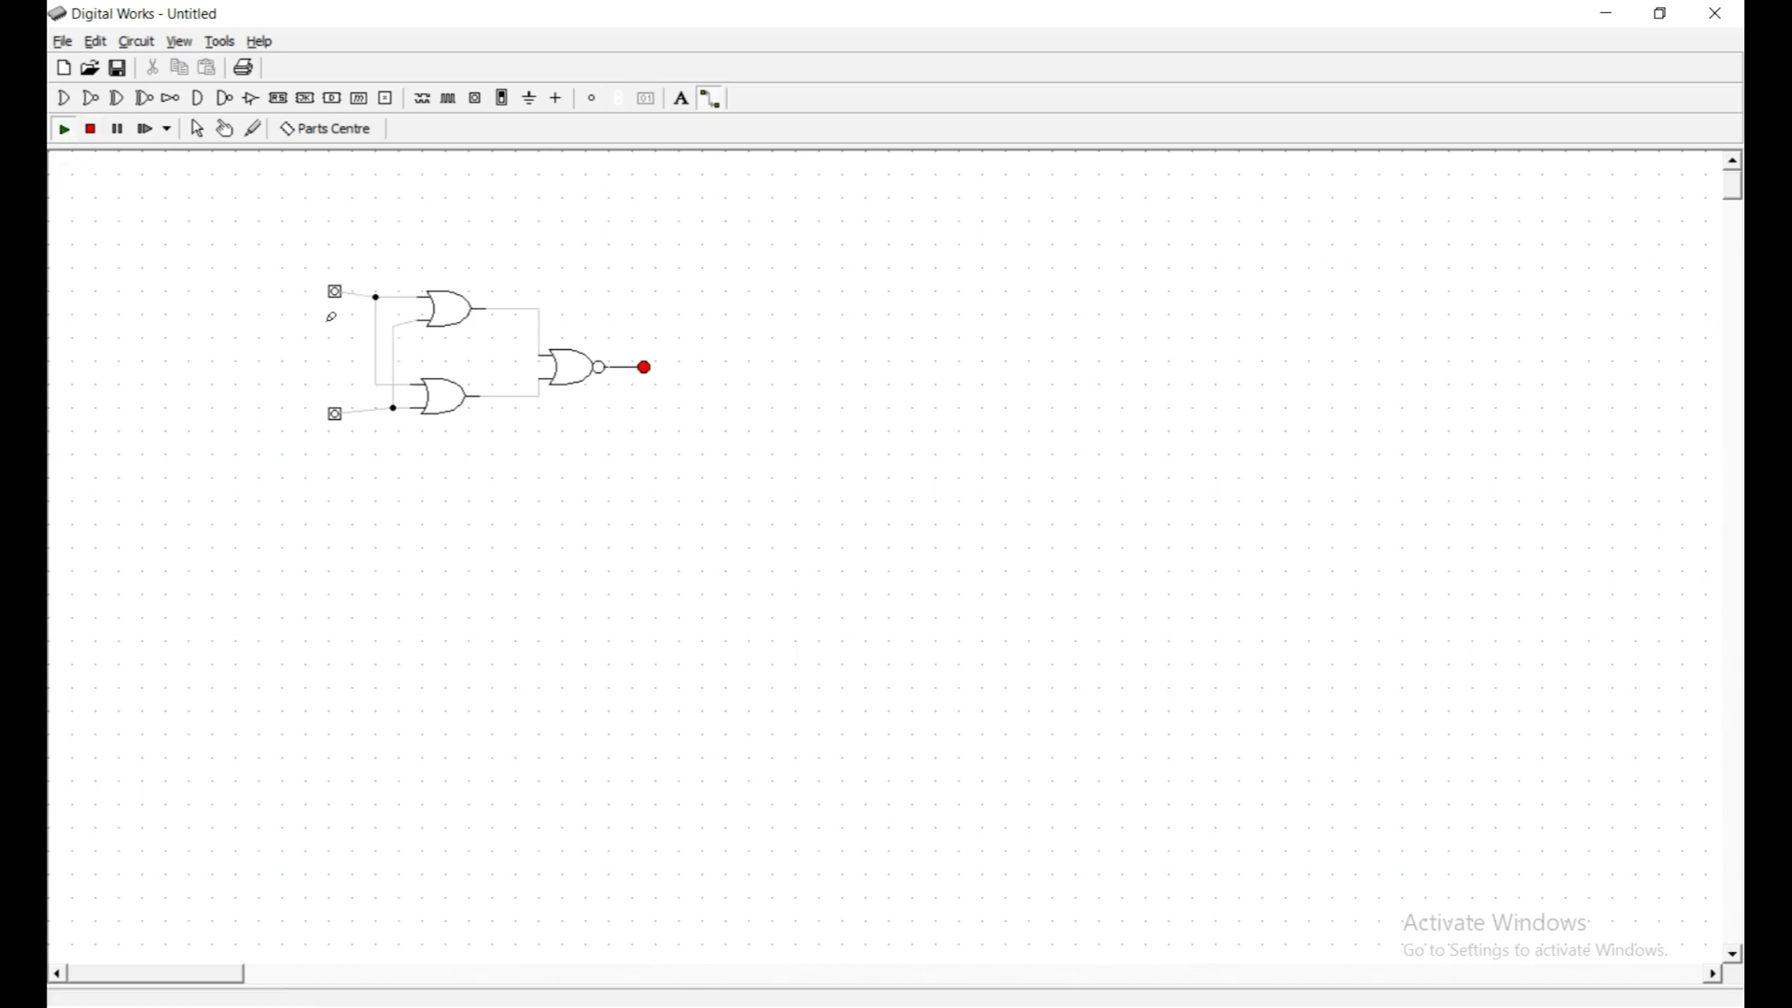
{"action": "left_click", "coordinate": [225, 130]}
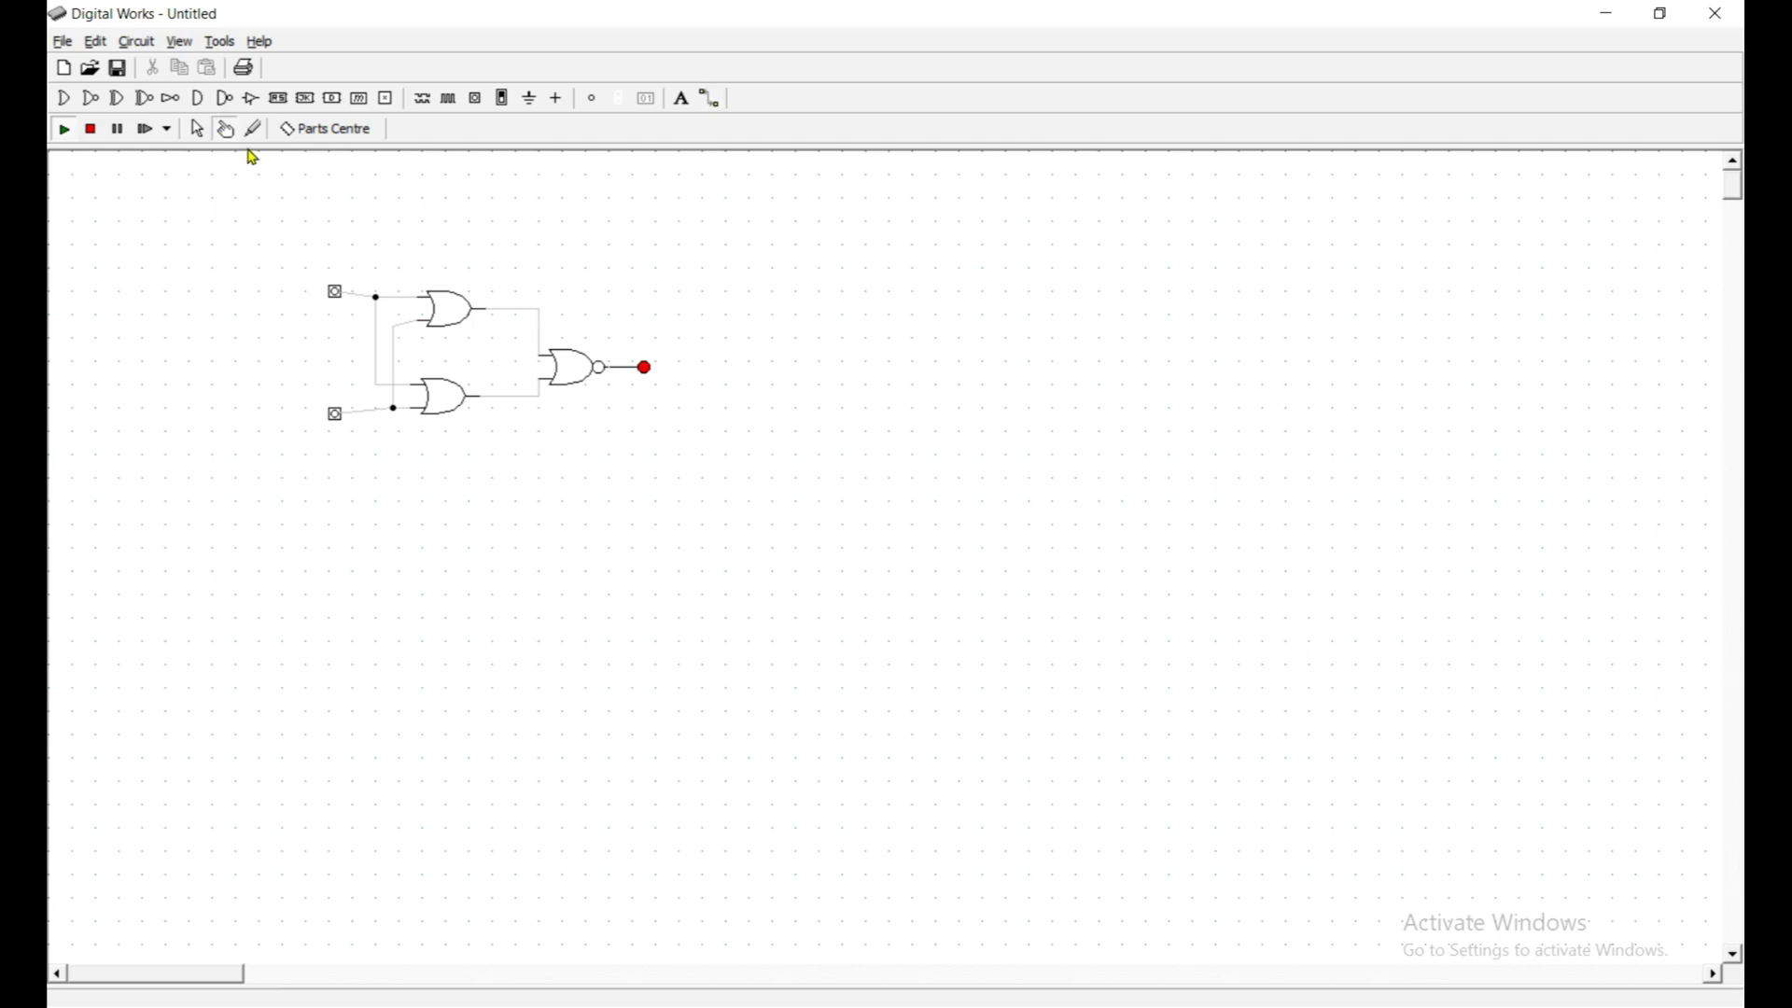
{"action": "left_click", "coordinate": [337, 293]}
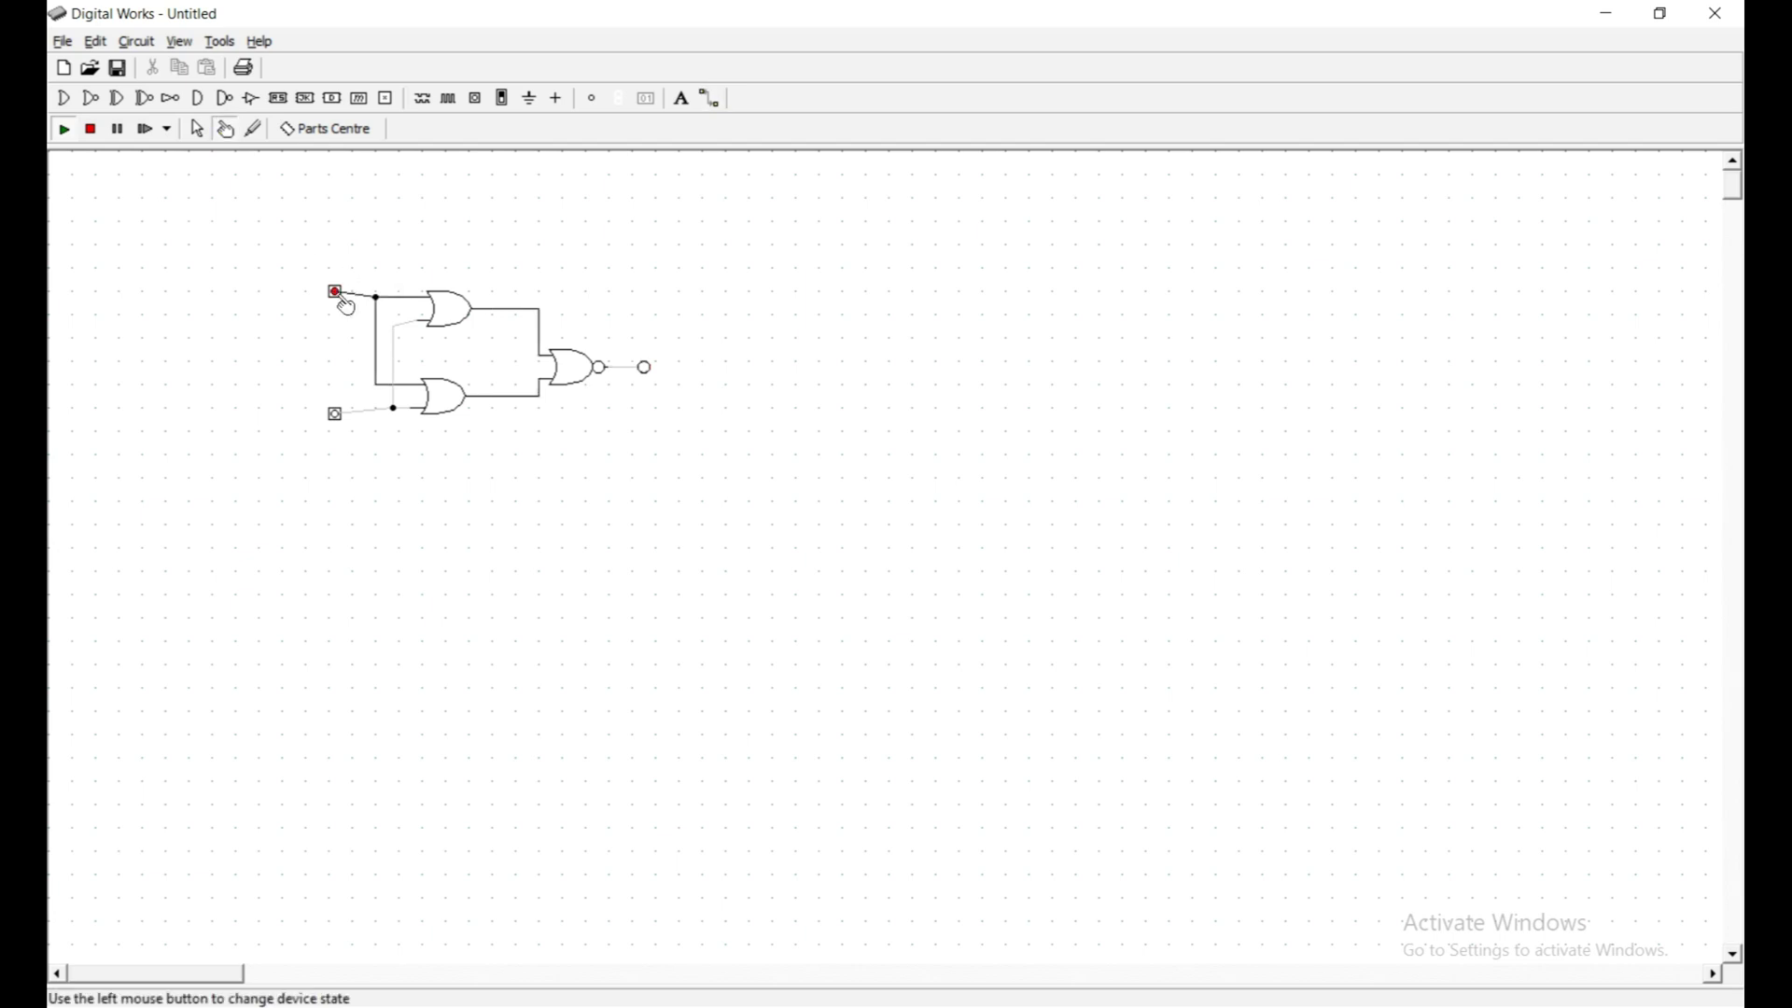
{"action": "left_click", "coordinate": [337, 416]}
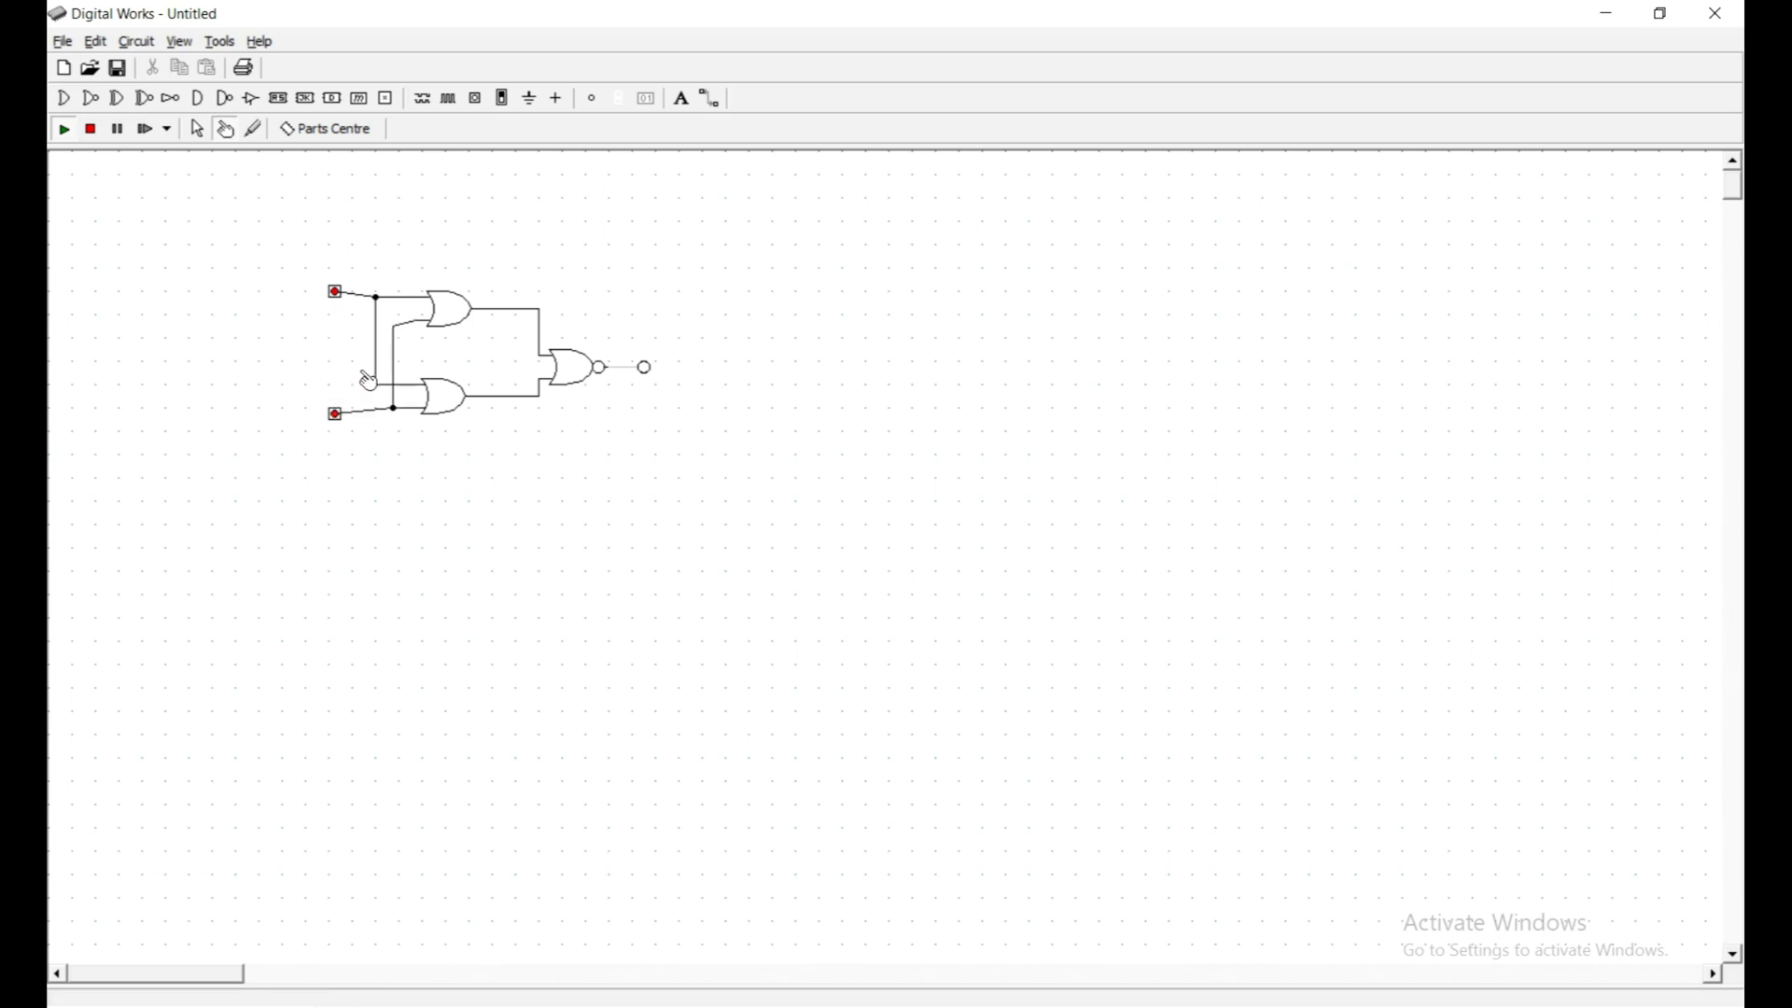
Toggle the inputs until only the top switch is on, try the Logic Probe, then return to Select.
{"action": "left_click", "coordinate": [341, 419]}
{"action": "left_click", "coordinate": [338, 295]}
{"action": "left_click", "coordinate": [340, 296]}
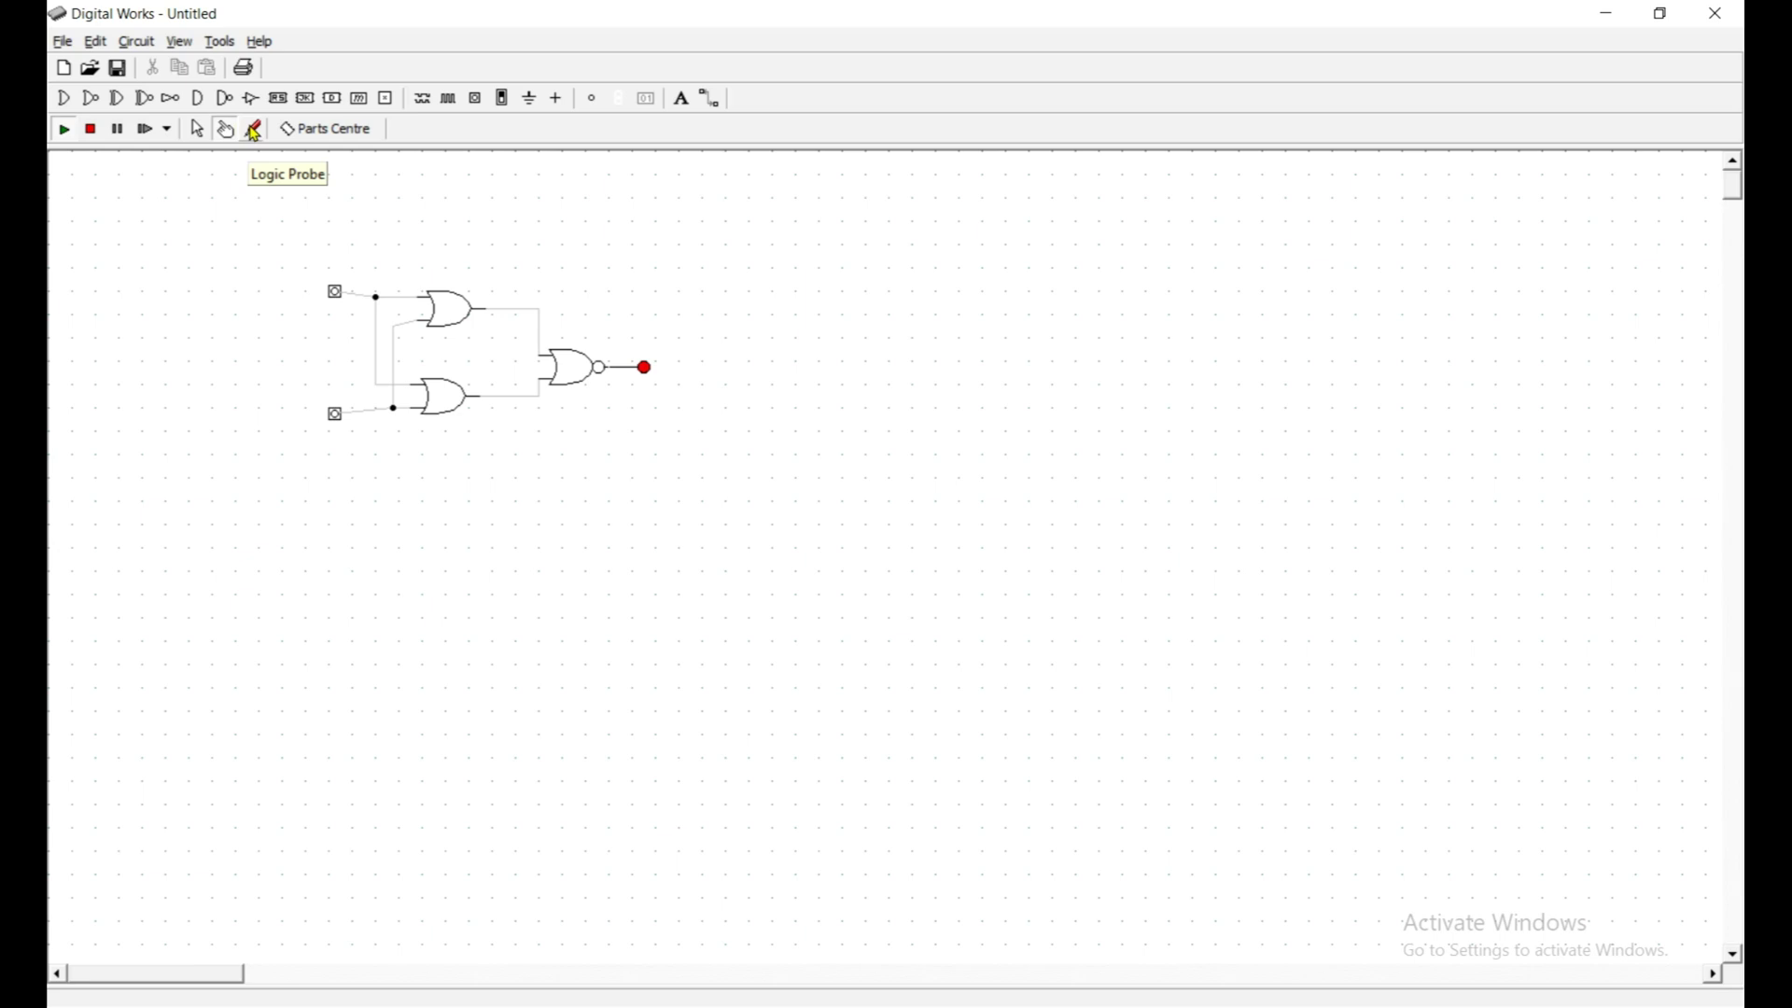
{"action": "left_click", "coordinate": [336, 292]}
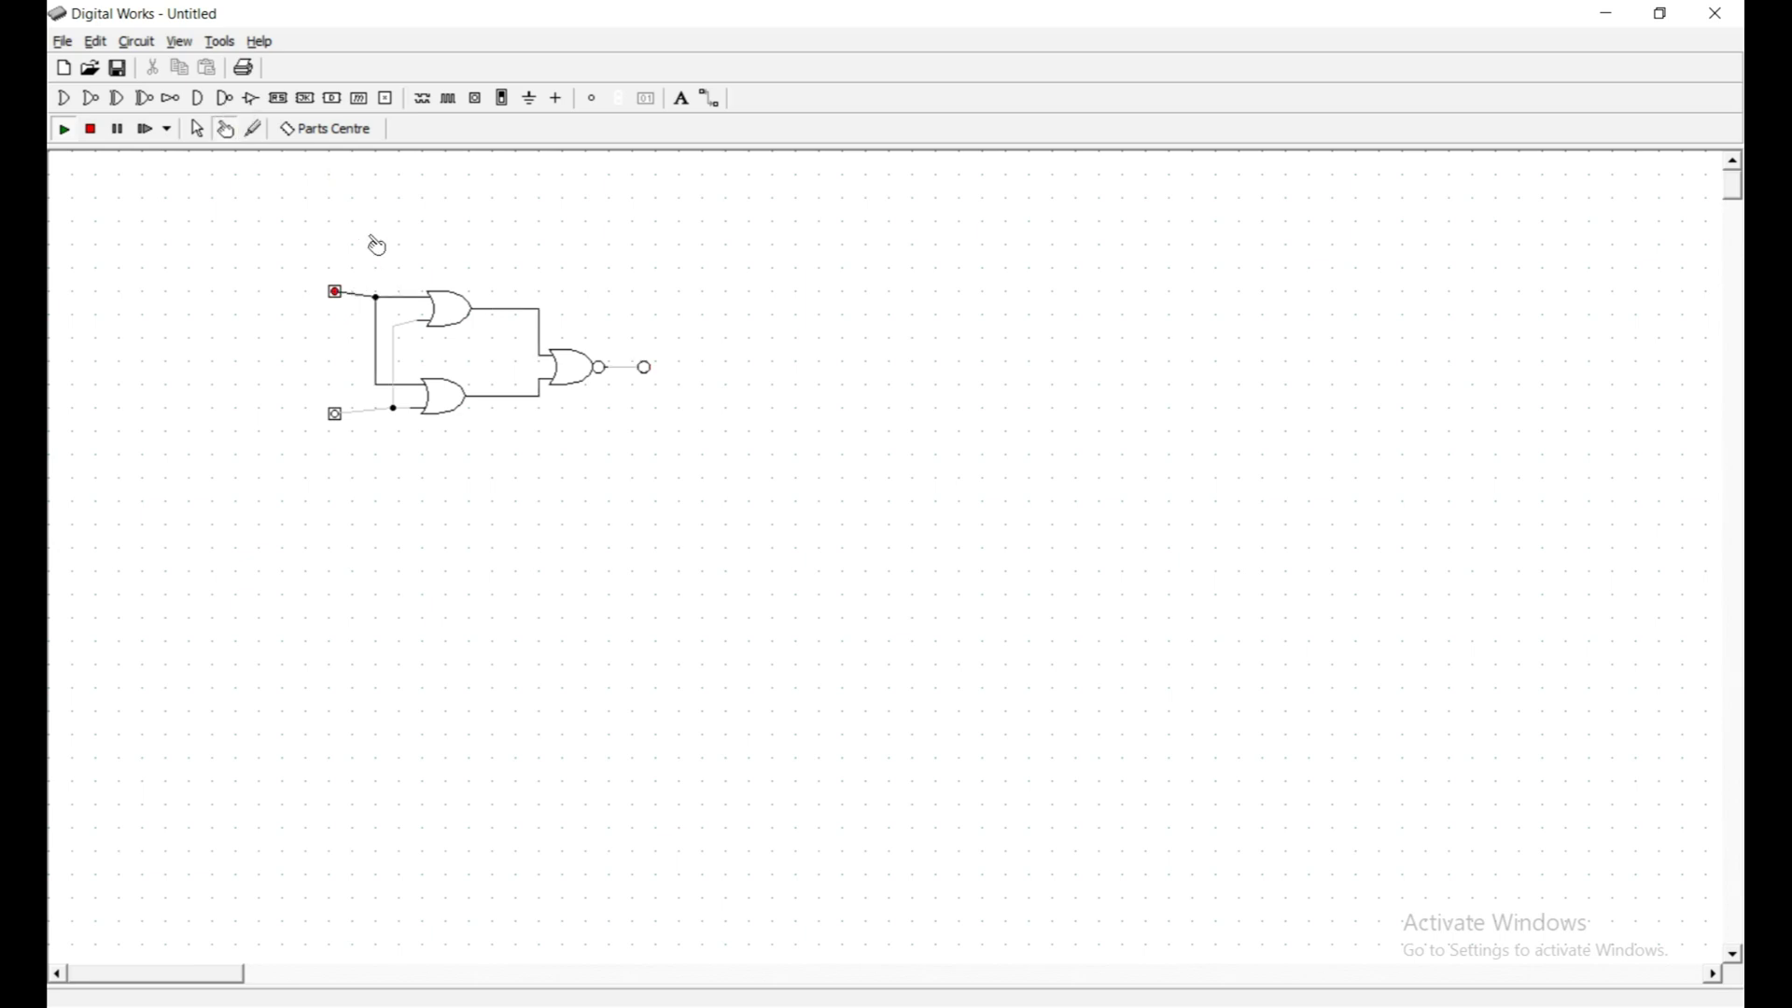
{"action": "left_click", "coordinate": [254, 130]}
{"action": "left_click", "coordinate": [199, 130]}
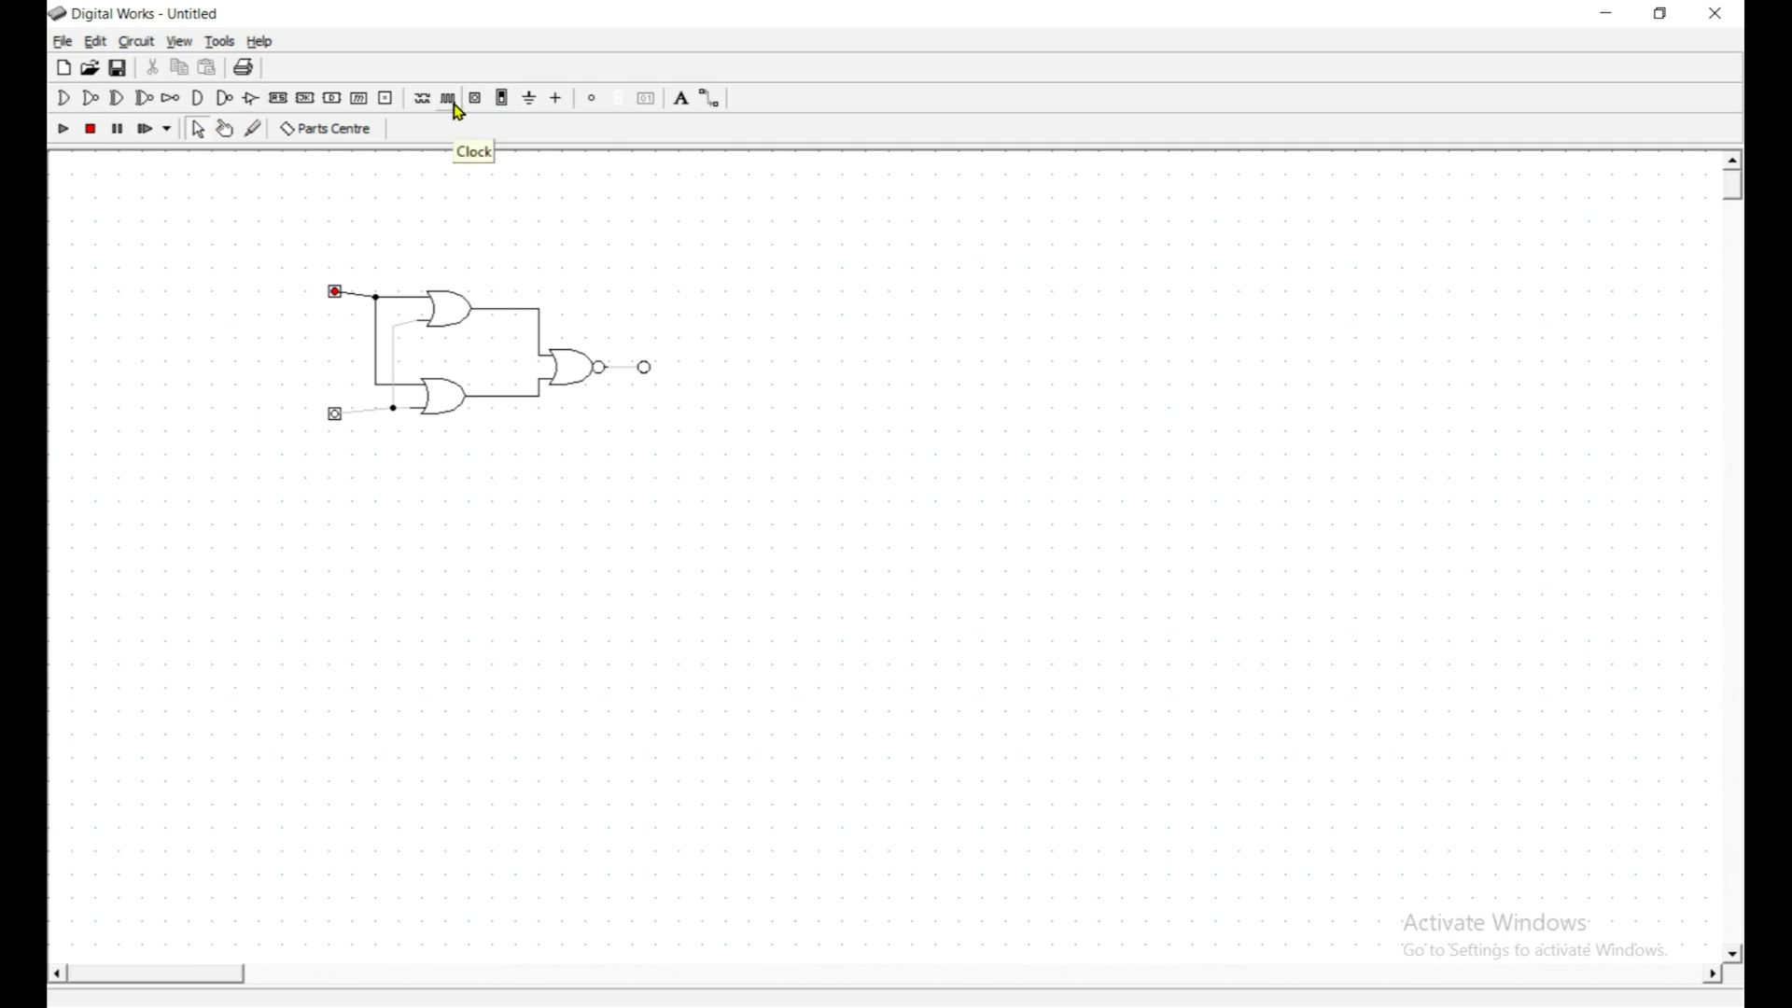
Place two sequence generators, one left of each input switch.
{"action": "left_click", "coordinate": [433, 104]}
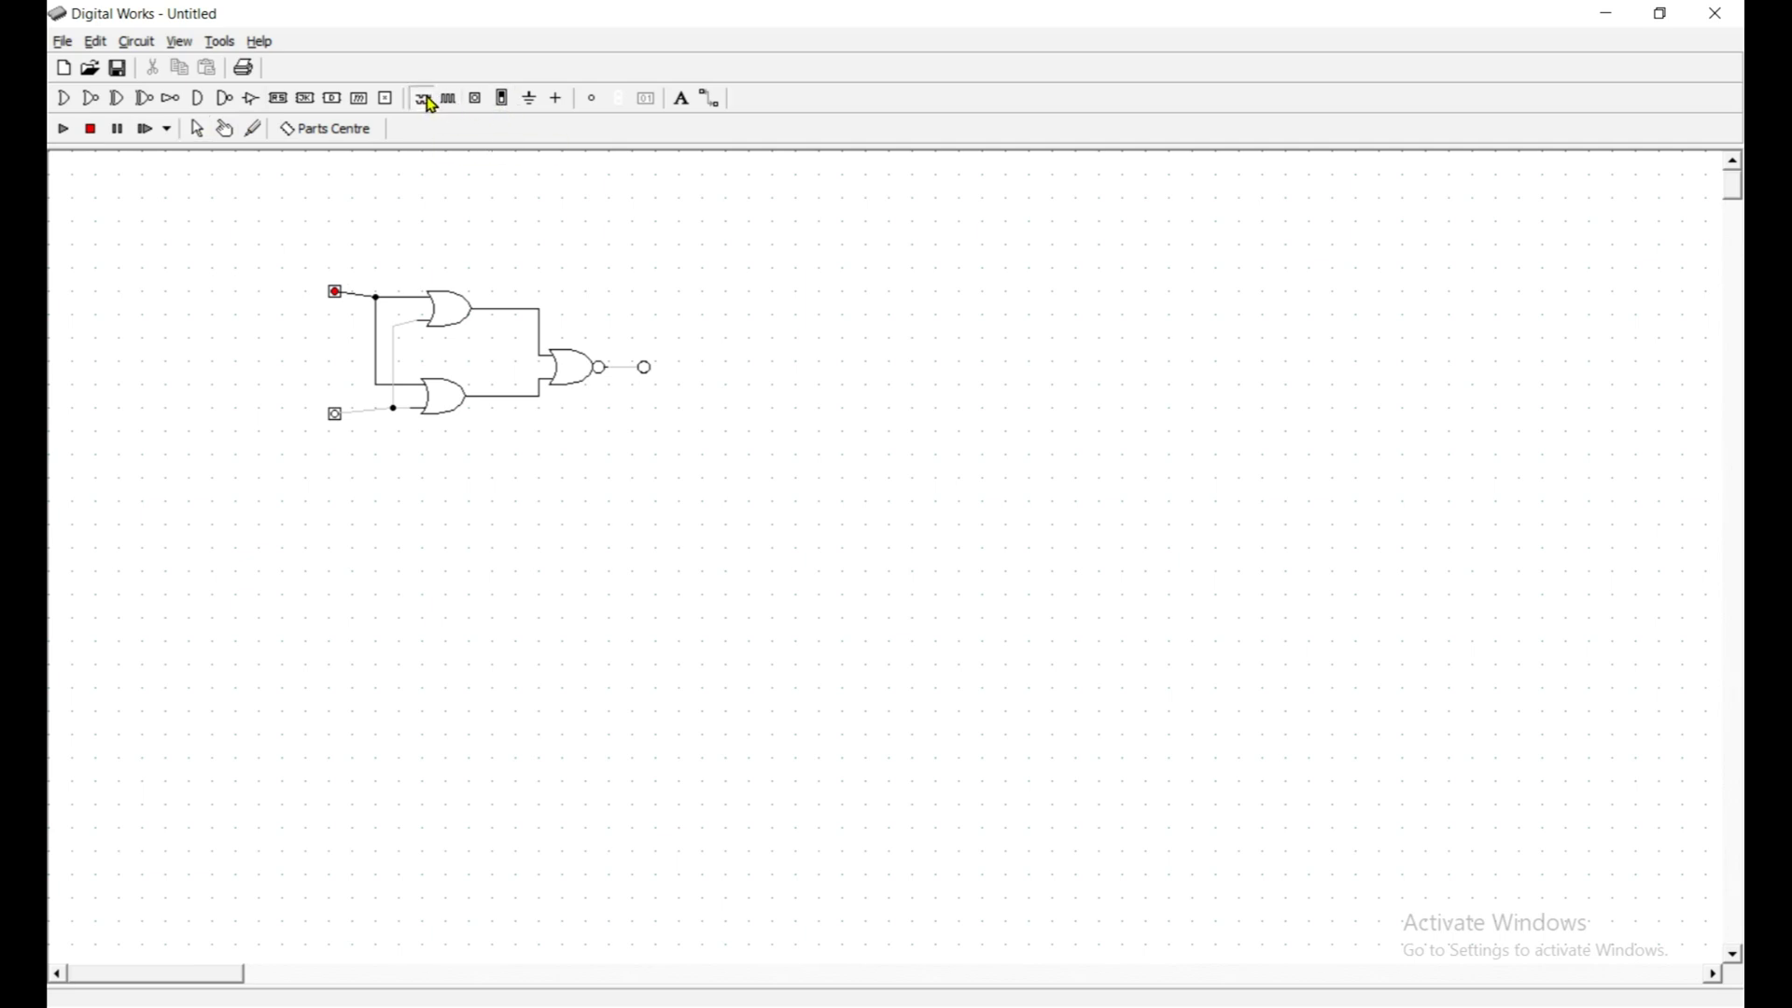
{"action": "left_click", "coordinate": [250, 291]}
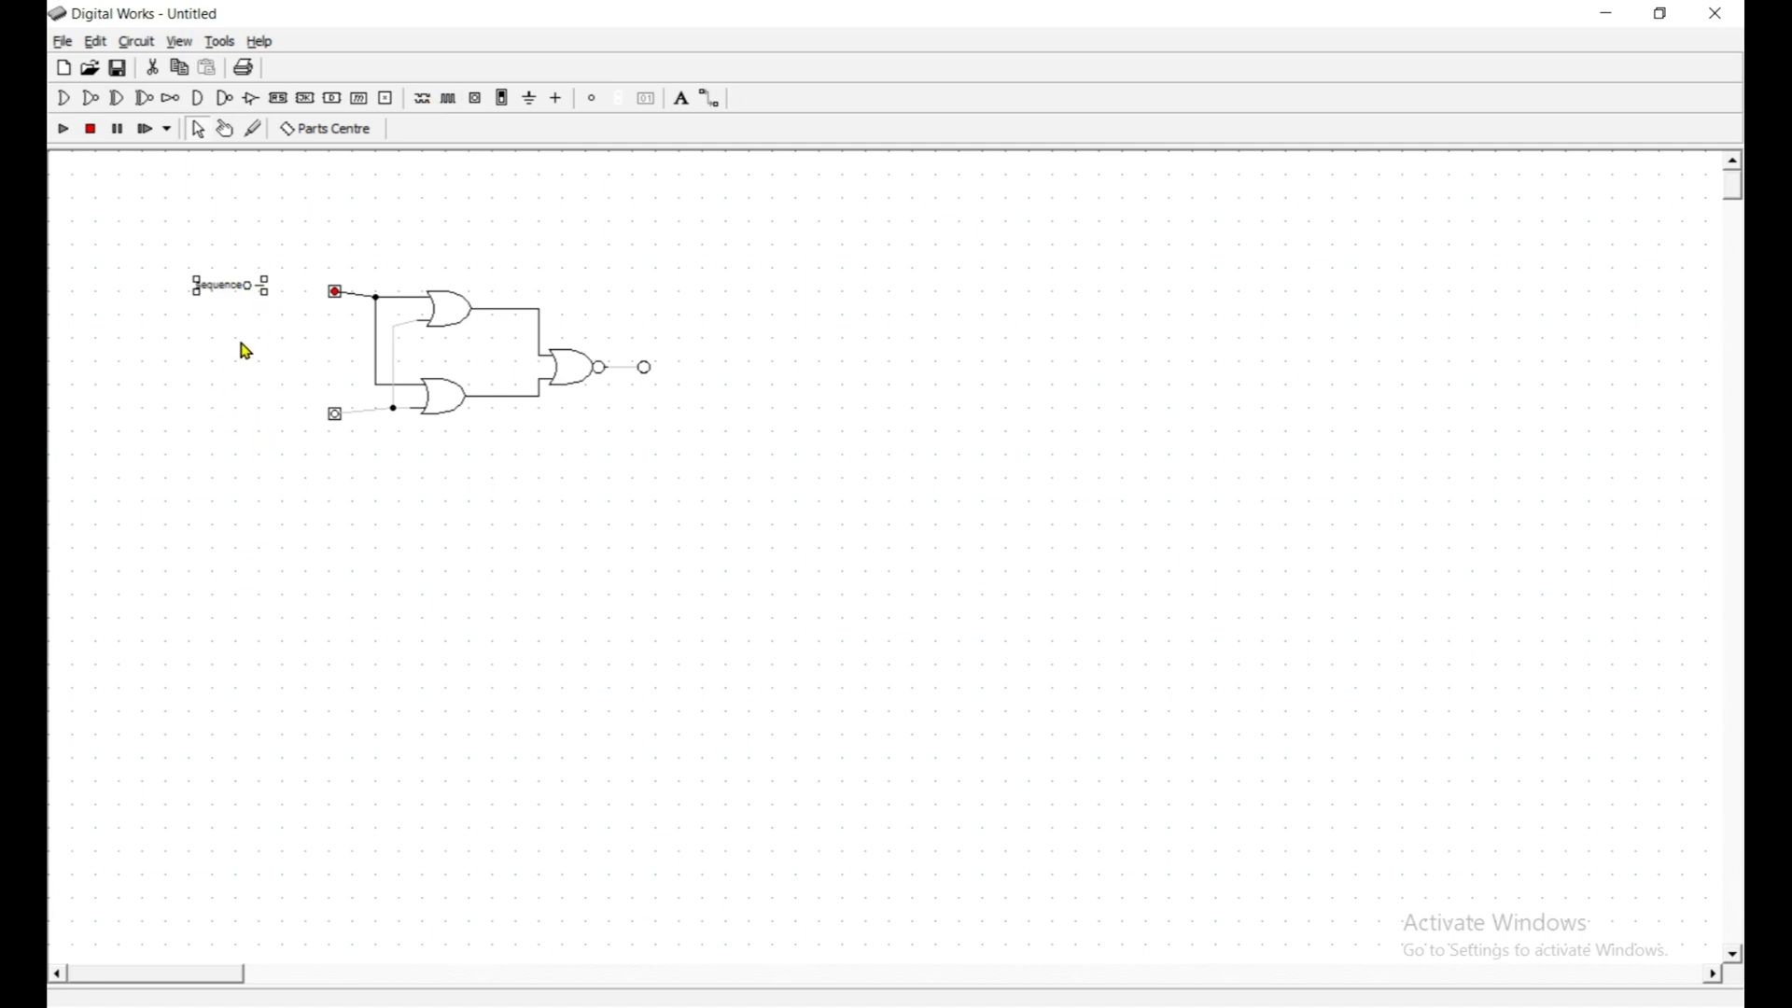
{"action": "left_click", "coordinate": [424, 100]}
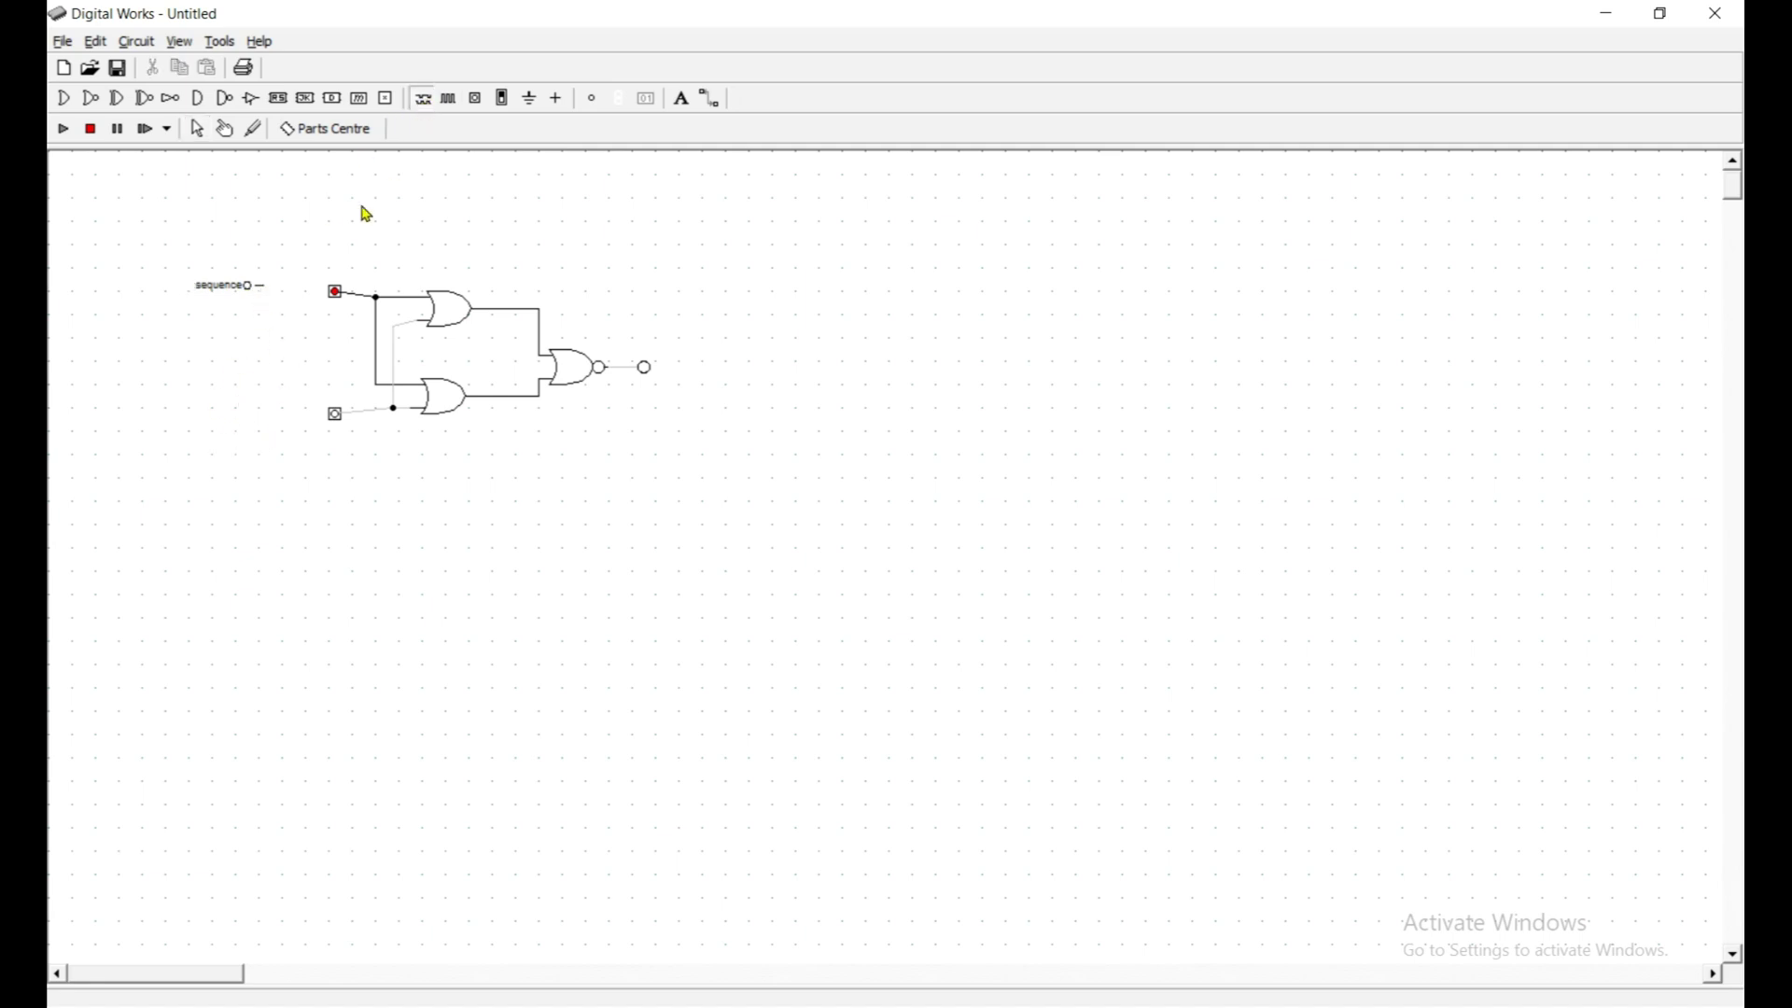
{"action": "left_click", "coordinate": [228, 421]}
Delete the lower and upper input switches.
{"action": "left_click", "coordinate": [322, 455]}
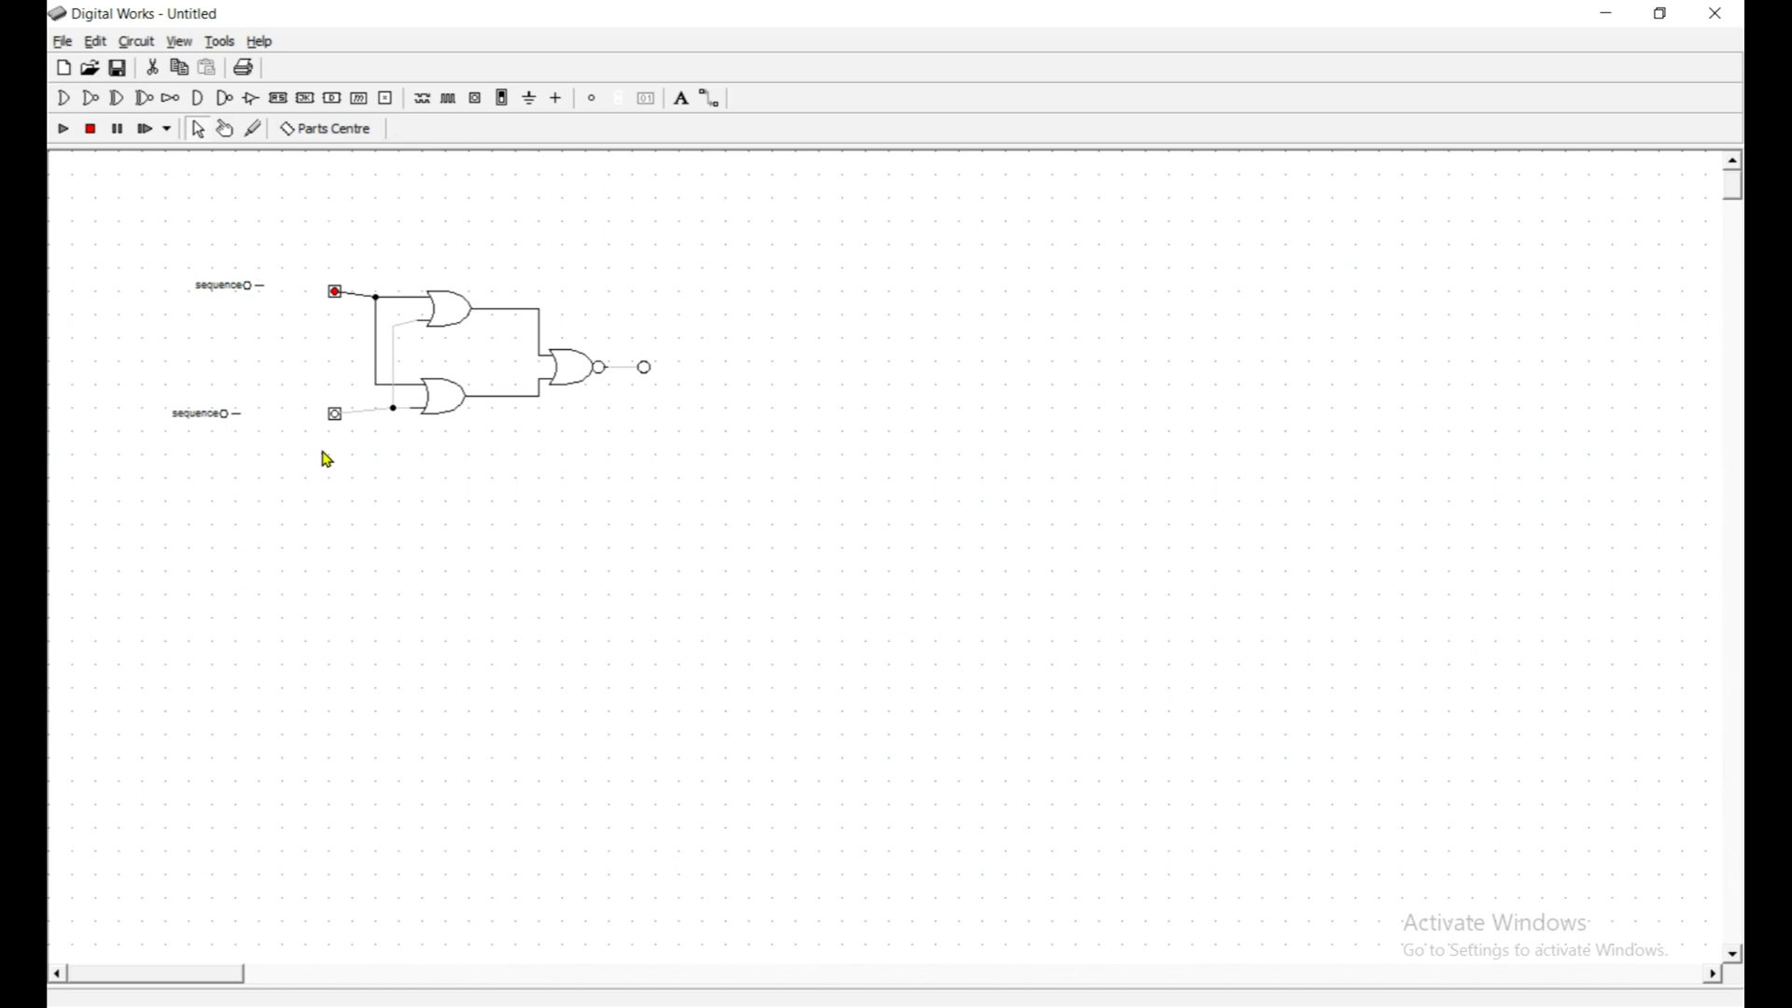
{"action": "left_click", "coordinate": [338, 416]}
{"action": "key", "text": "Delete"}
{"action": "left_click", "coordinate": [799, 548]}
{"action": "left_click", "coordinate": [336, 293]}
{"action": "key", "text": "Delete"}
{"action": "left_click", "coordinate": [784, 549]}
{"action": "left_click", "coordinate": [235, 292]}
Set the upper sequence generator to the binary pattern 10.
{"action": "right_click", "coordinate": [234, 294]}
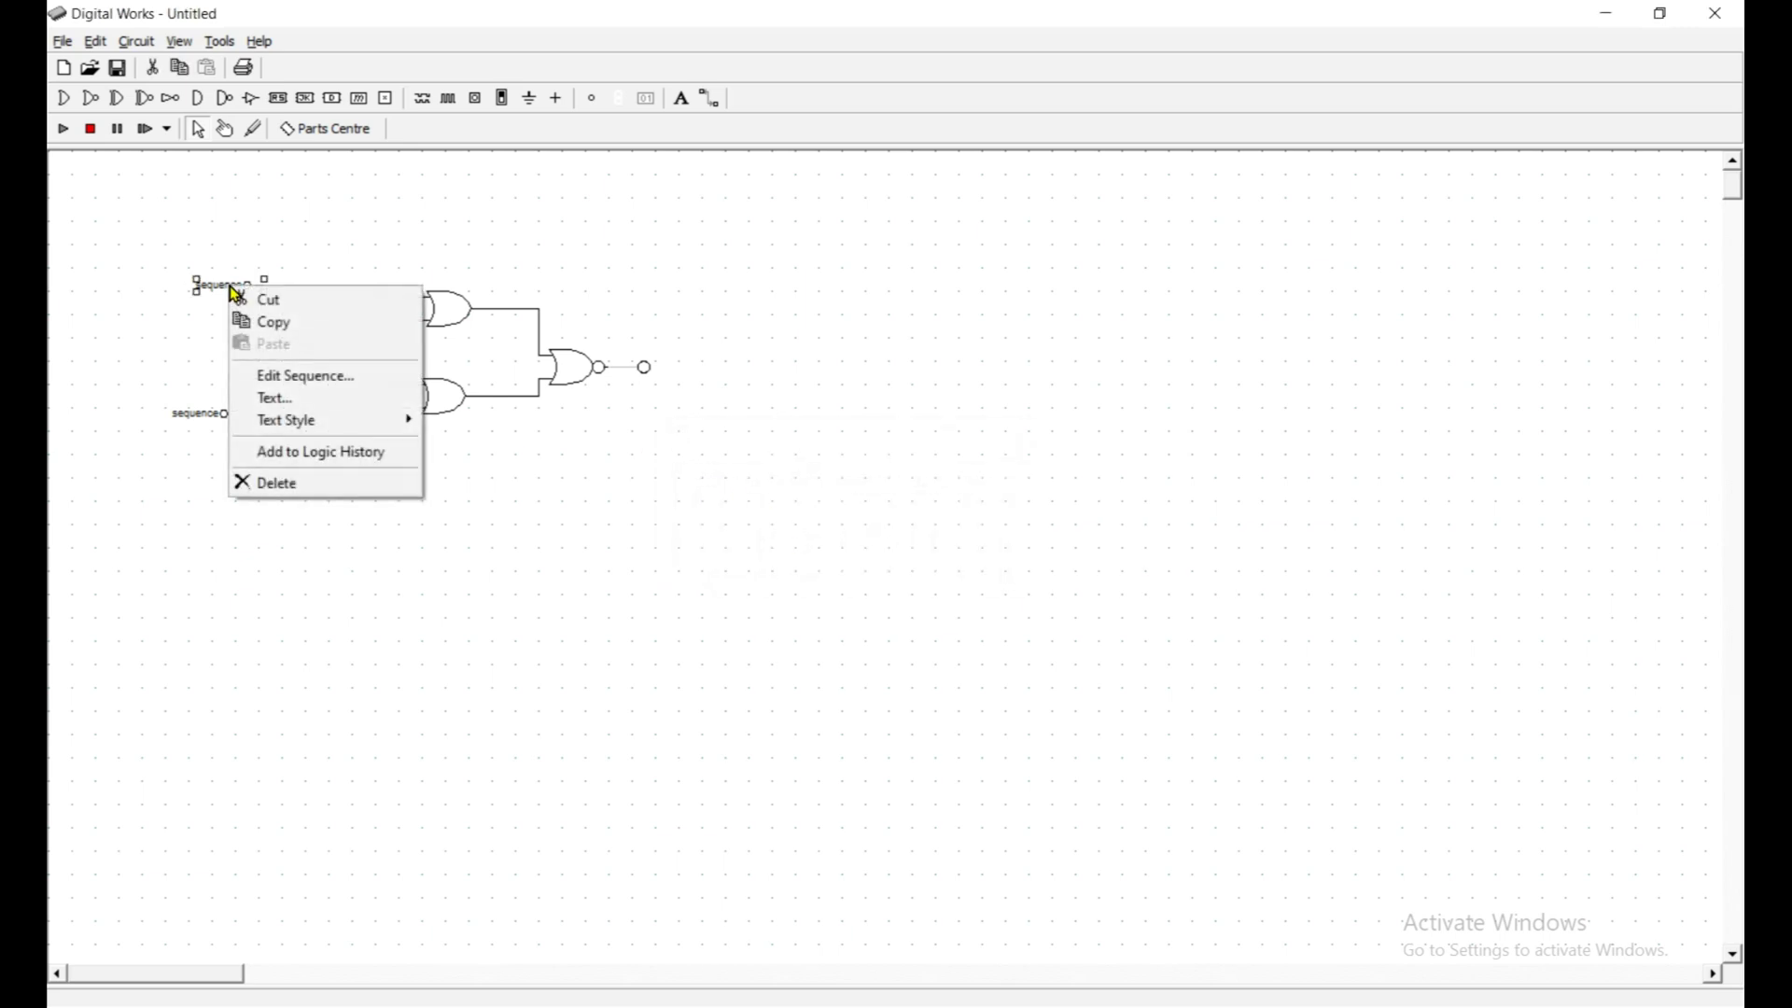
{"action": "left_click", "coordinate": [292, 377]}
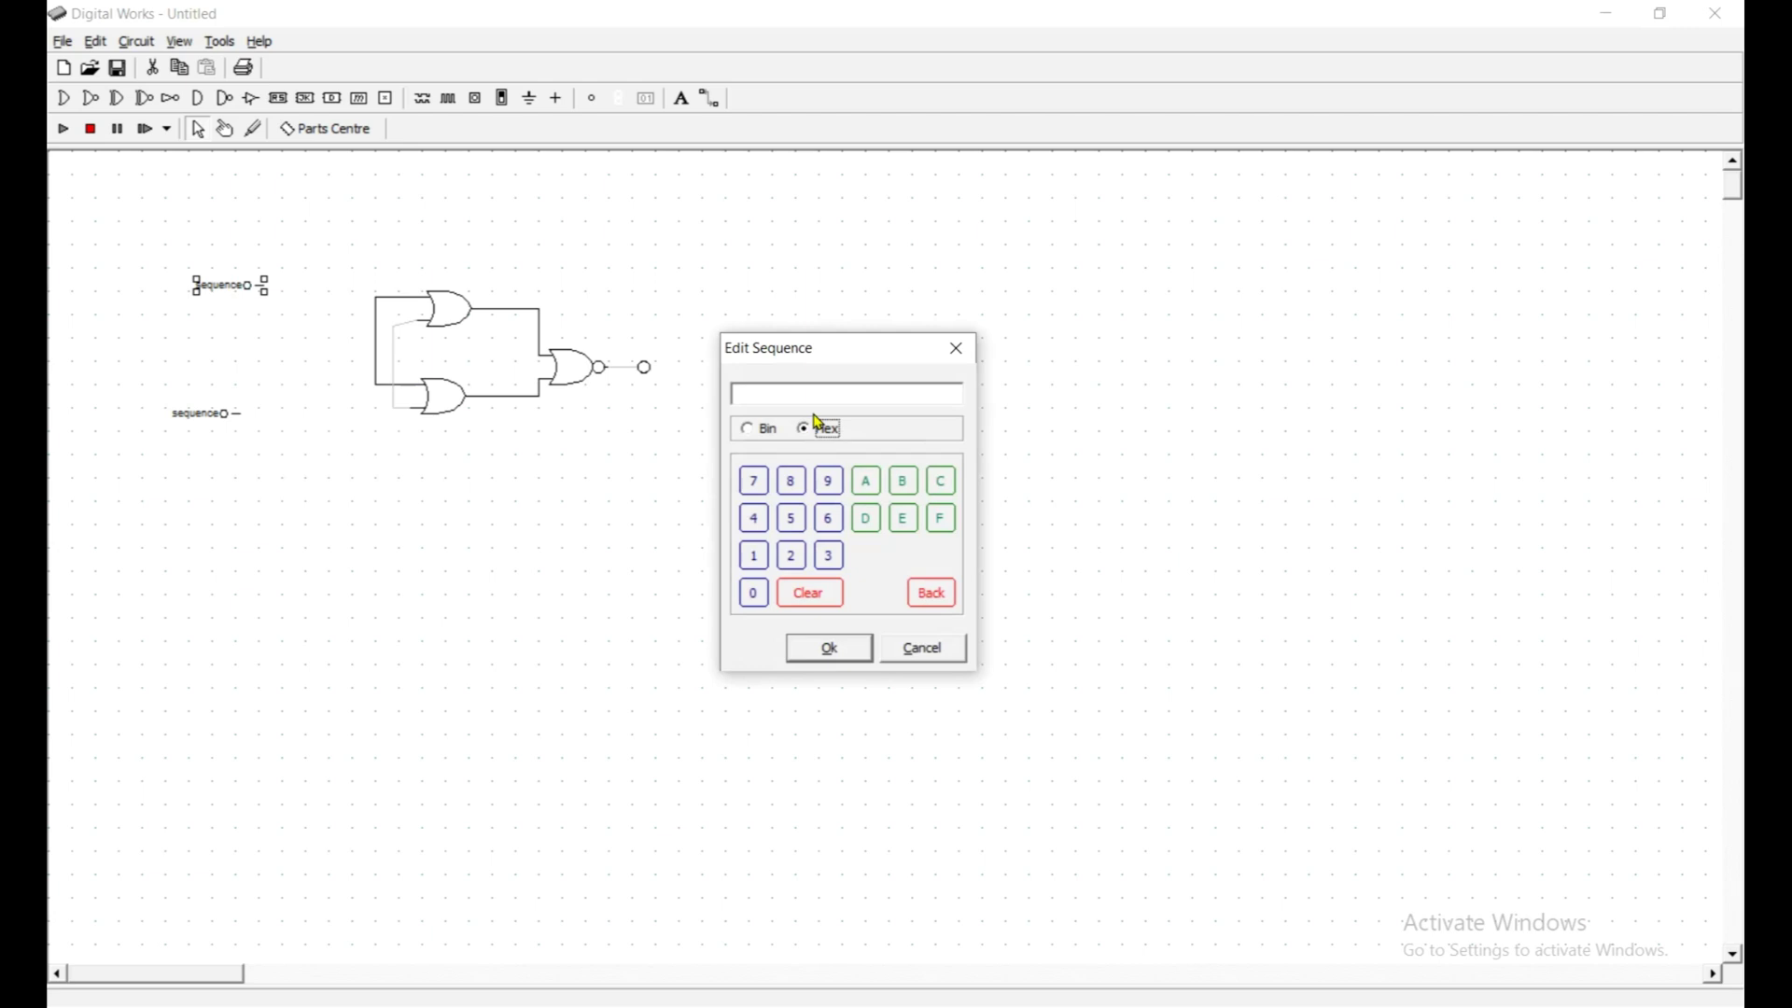
{"action": "left_click", "coordinate": [757, 433]}
{"action": "left_click", "coordinate": [755, 593]}
{"action": "left_click", "coordinate": [808, 644]}
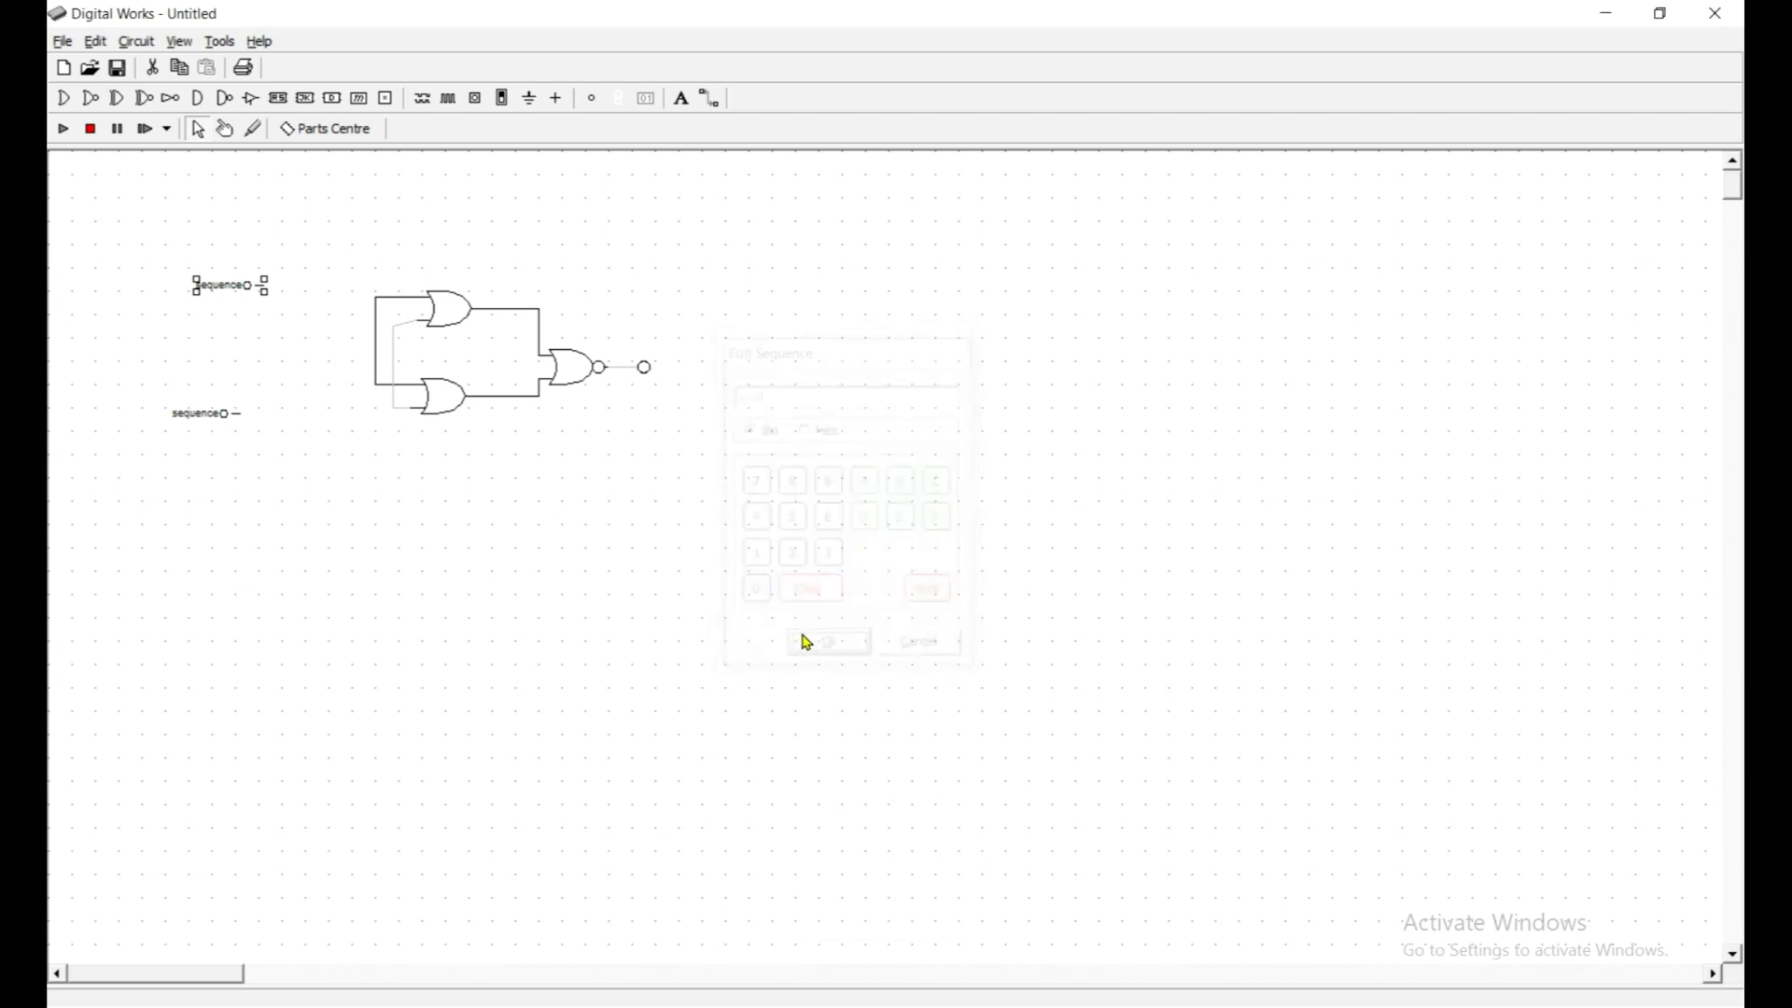
Set the lower sequence generator to the binary pattern 1110.
{"action": "right_click", "coordinate": [231, 423]}
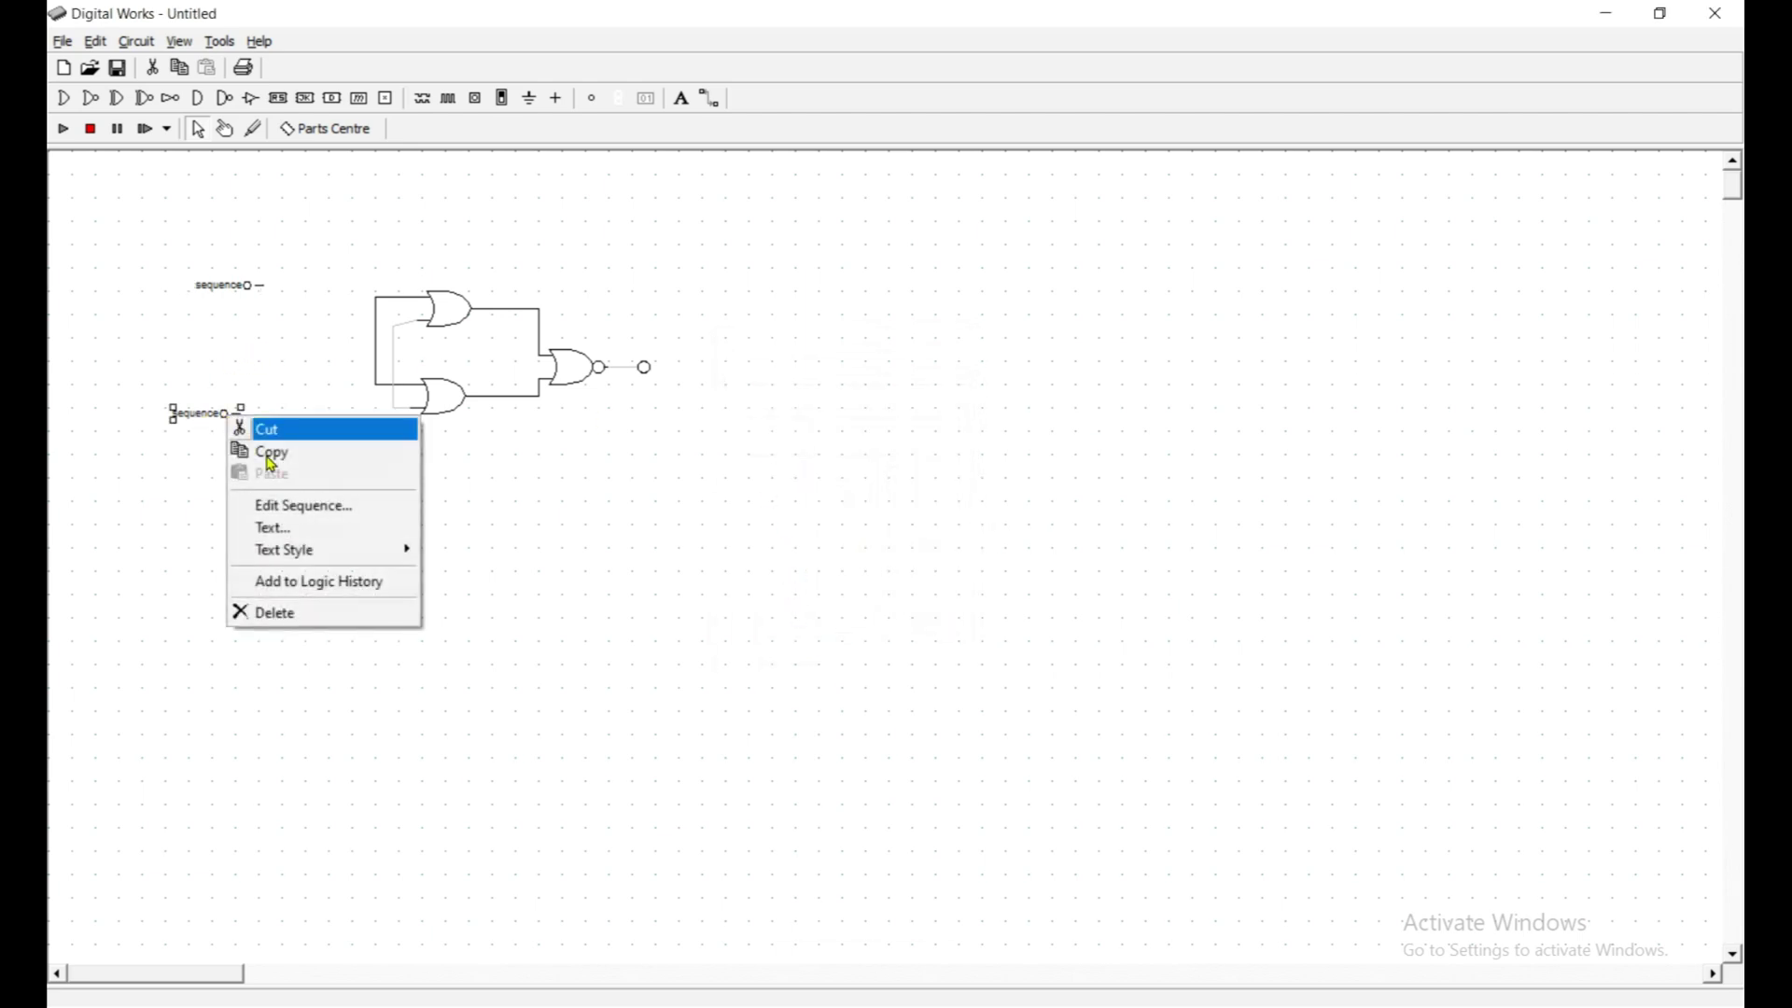
{"action": "left_click", "coordinate": [293, 508]}
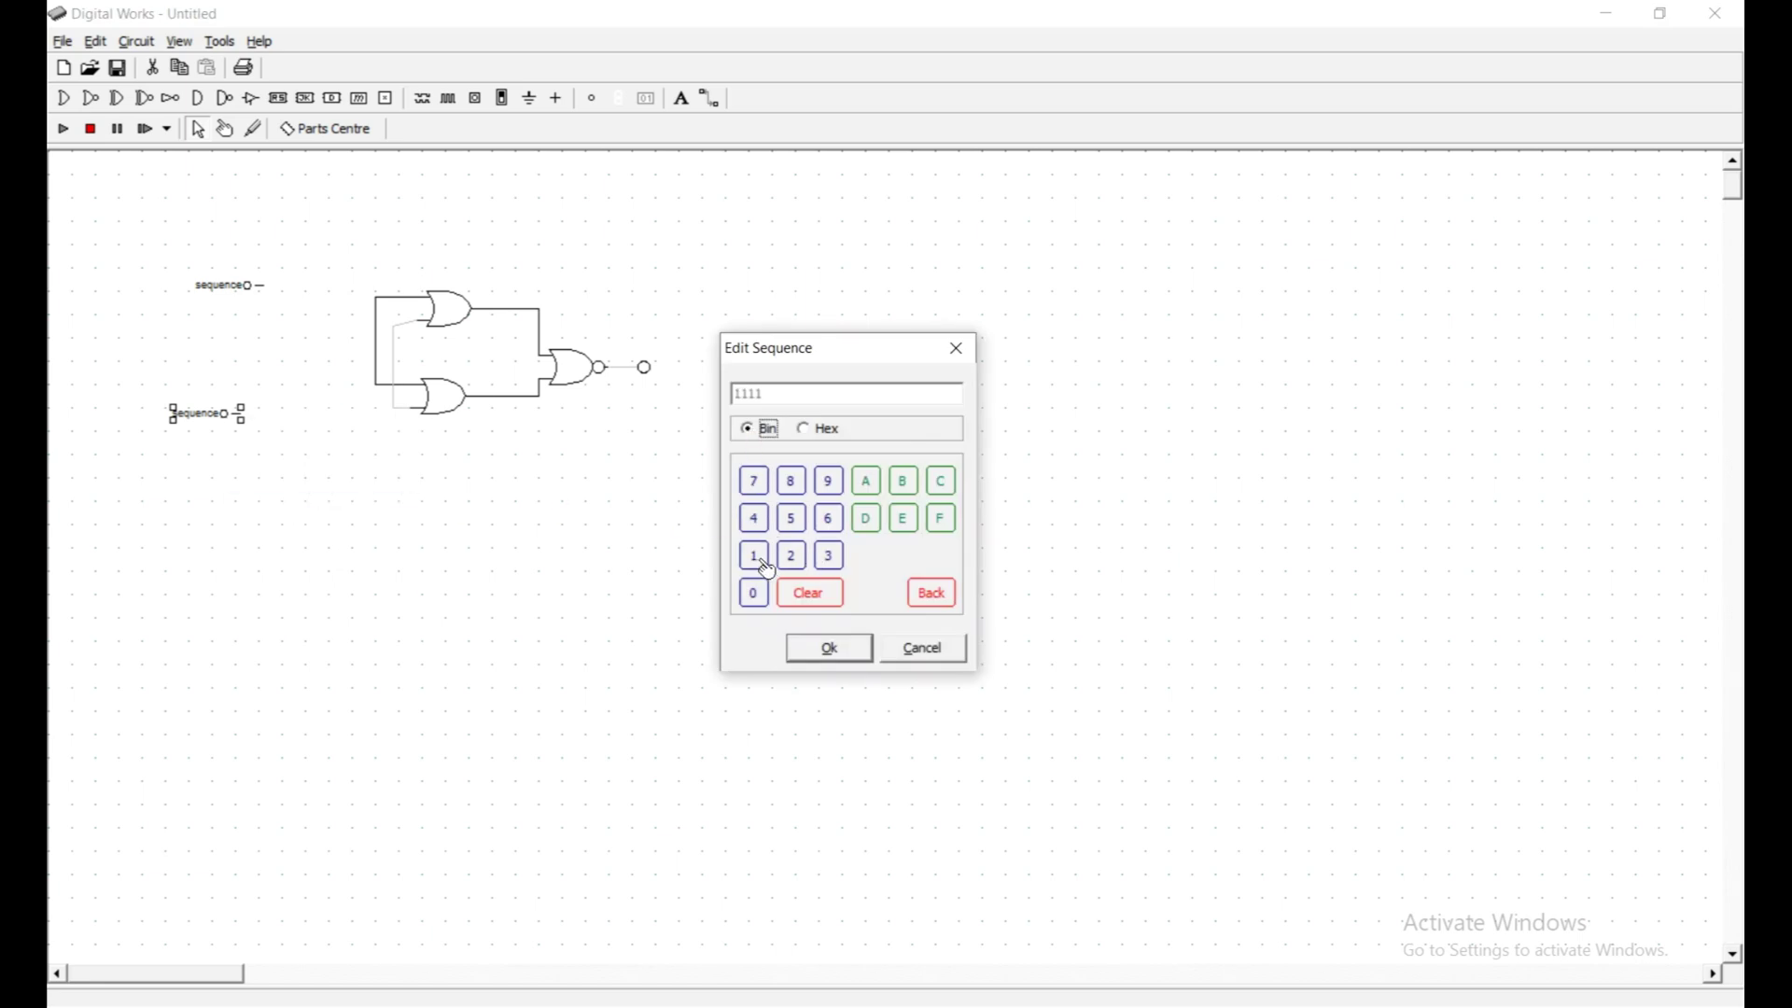
{"action": "left_click", "coordinate": [929, 594]}
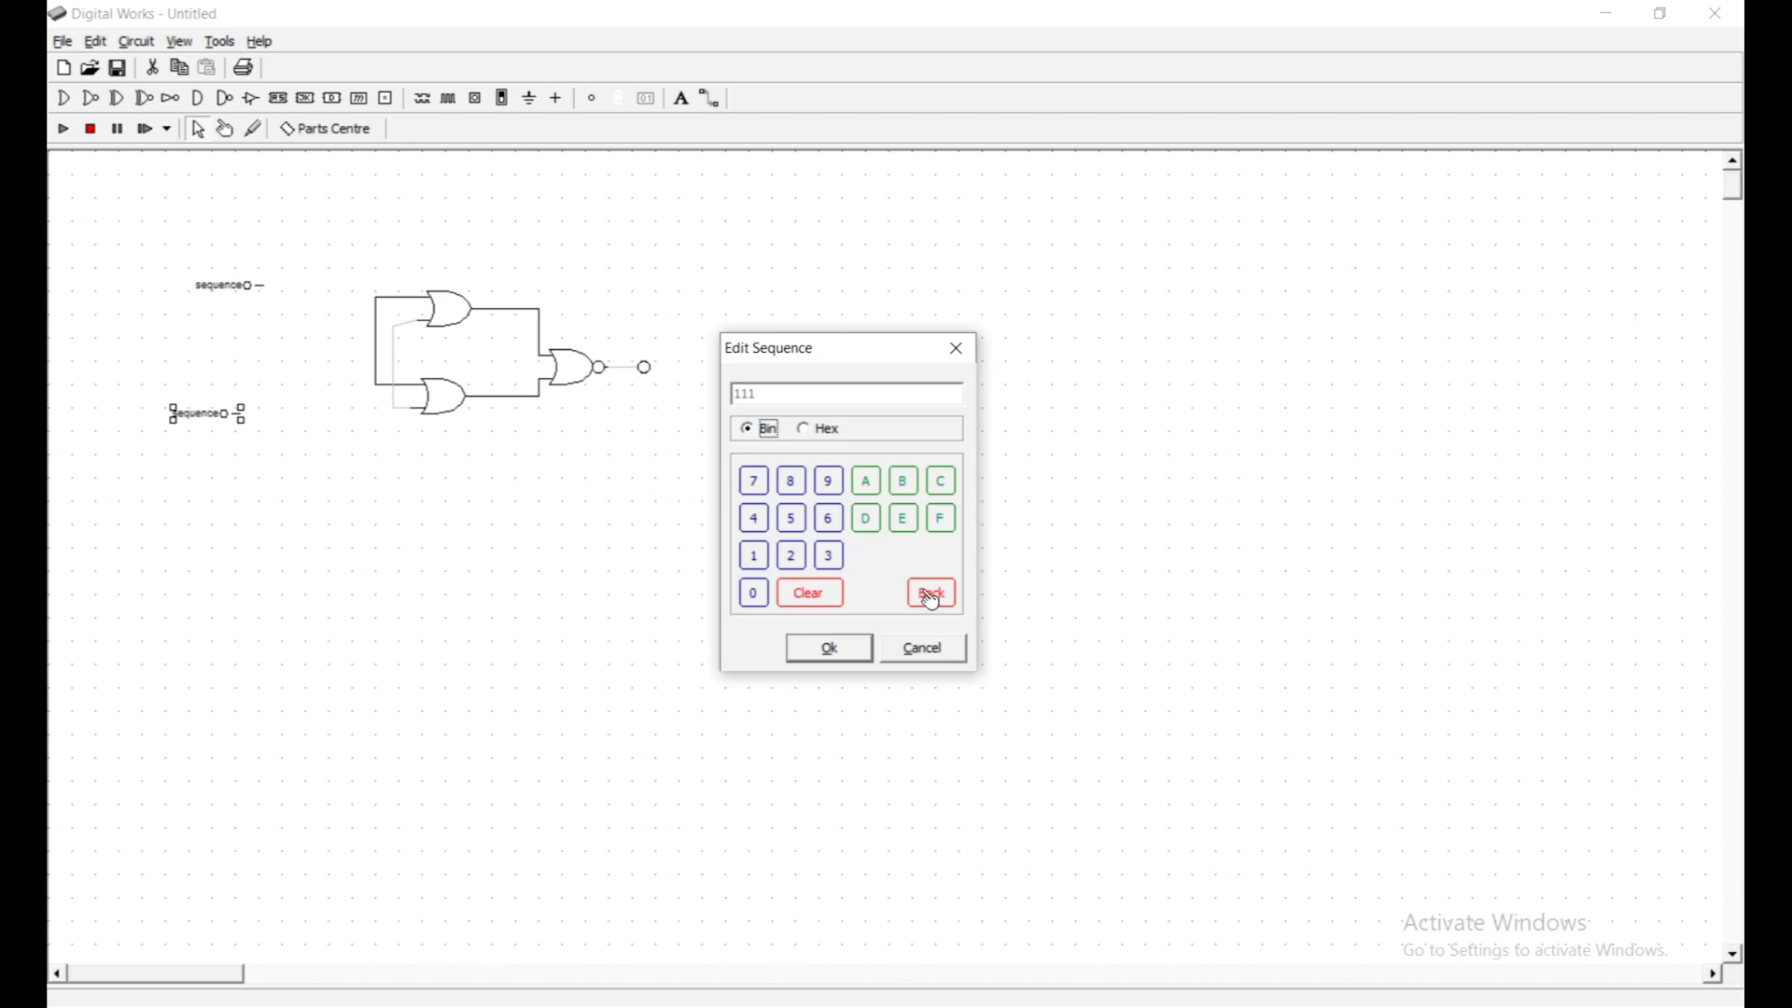
{"action": "left_click", "coordinate": [754, 595]}
{"action": "left_click", "coordinate": [818, 651]}
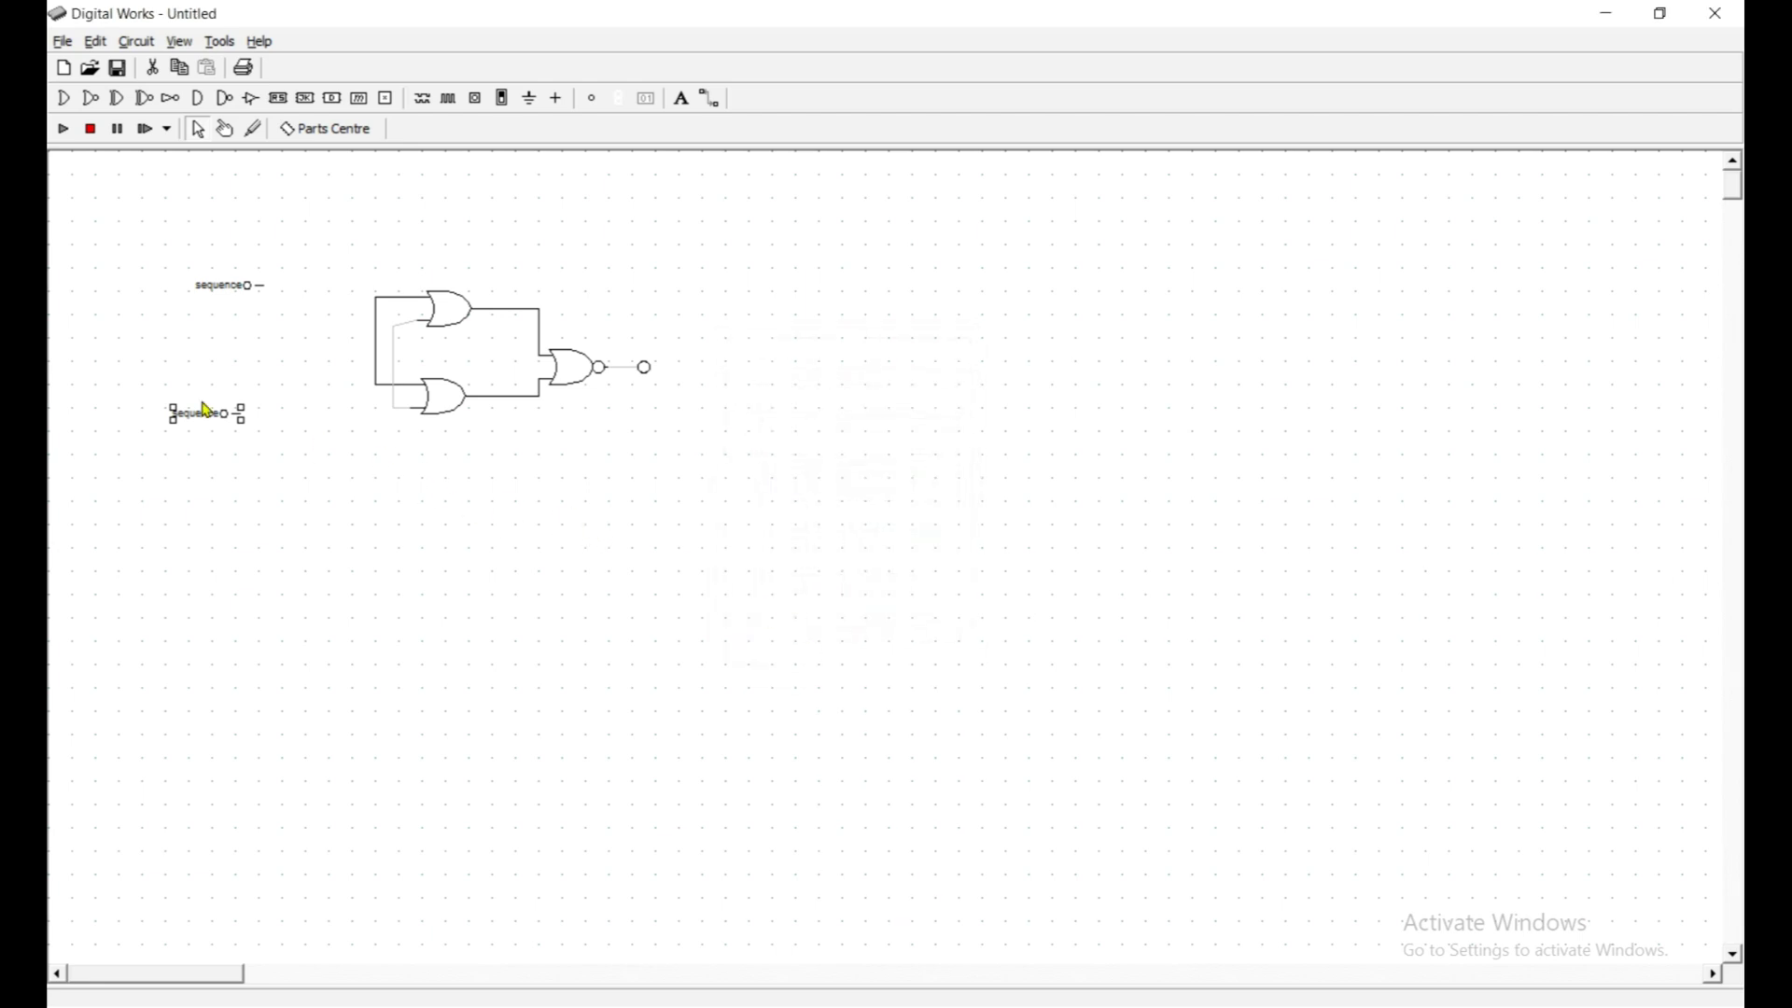
Move both sequence generators next to the OR gates.
{"action": "left_click_drag", "start_coordinate": [196, 424], "coordinate": [277, 409]}
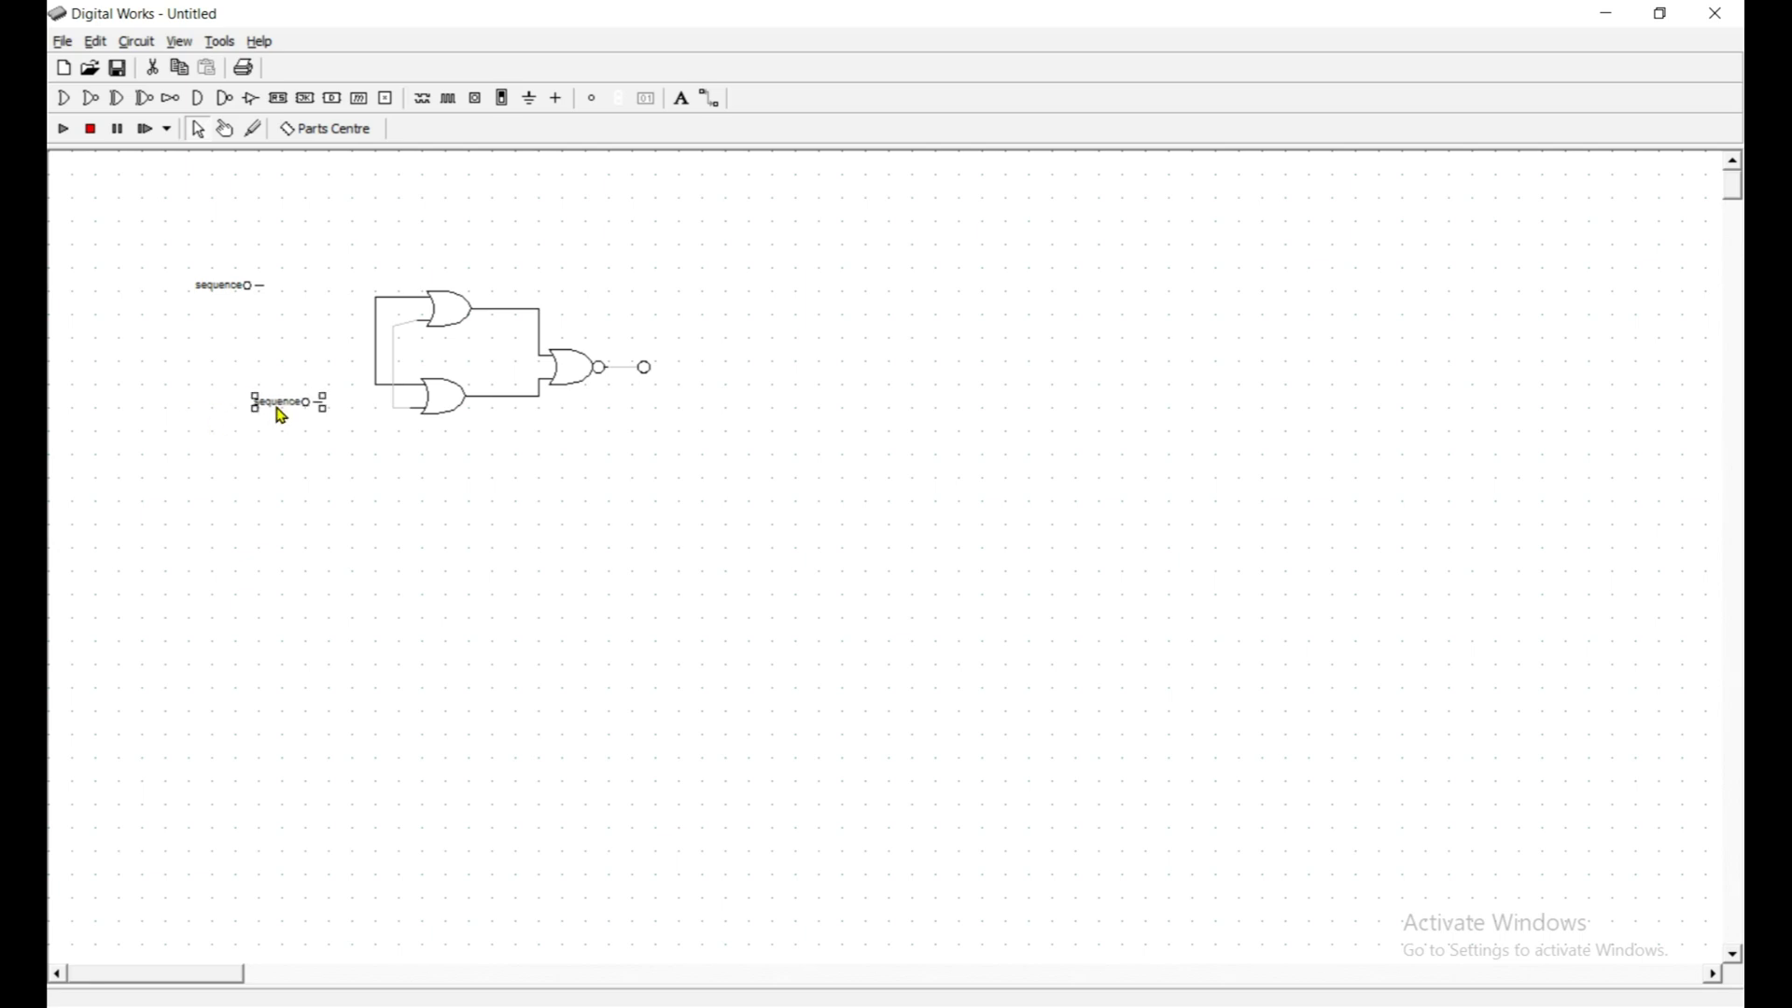
{"action": "left_click", "coordinate": [244, 301]}
{"action": "left_click_drag", "start_coordinate": [240, 289], "coordinate": [292, 304]}
{"action": "left_click", "coordinate": [291, 304]}
Wire the upper and lower sequence generators into the OR gate inputs, then run the simulation.
{"action": "left_click", "coordinate": [711, 99]}
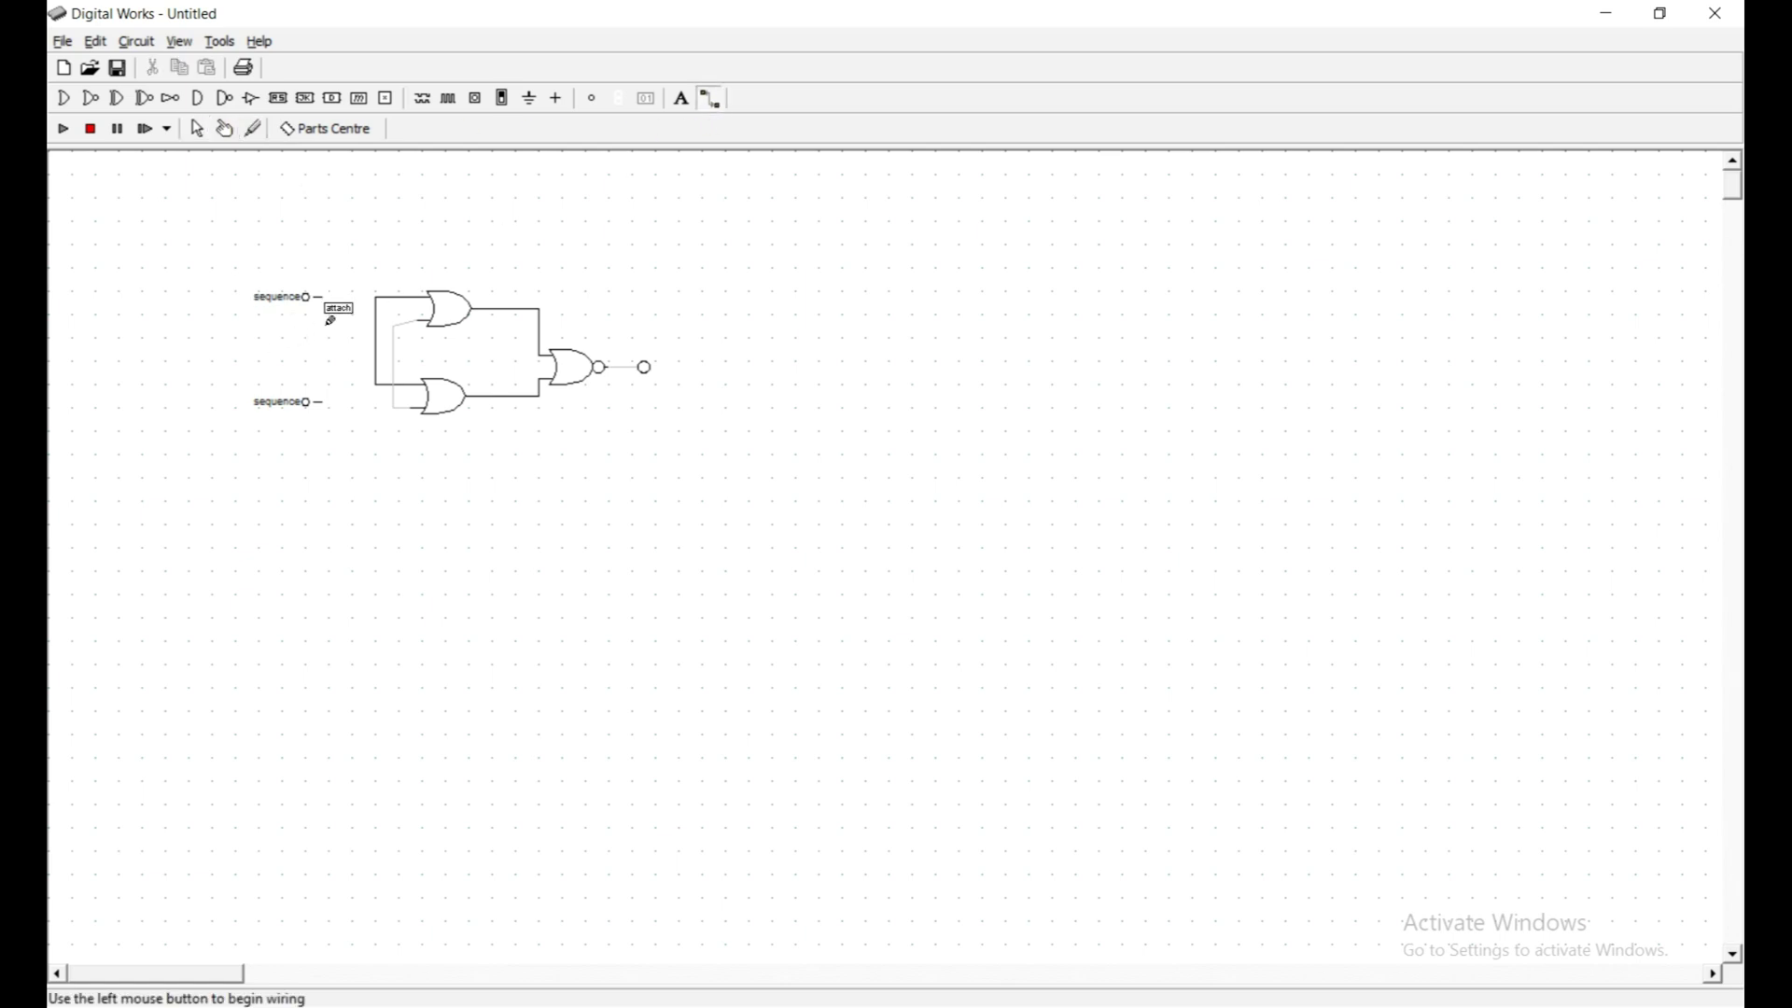
{"action": "left_click", "coordinate": [332, 320]}
{"action": "left_click", "coordinate": [382, 319]}
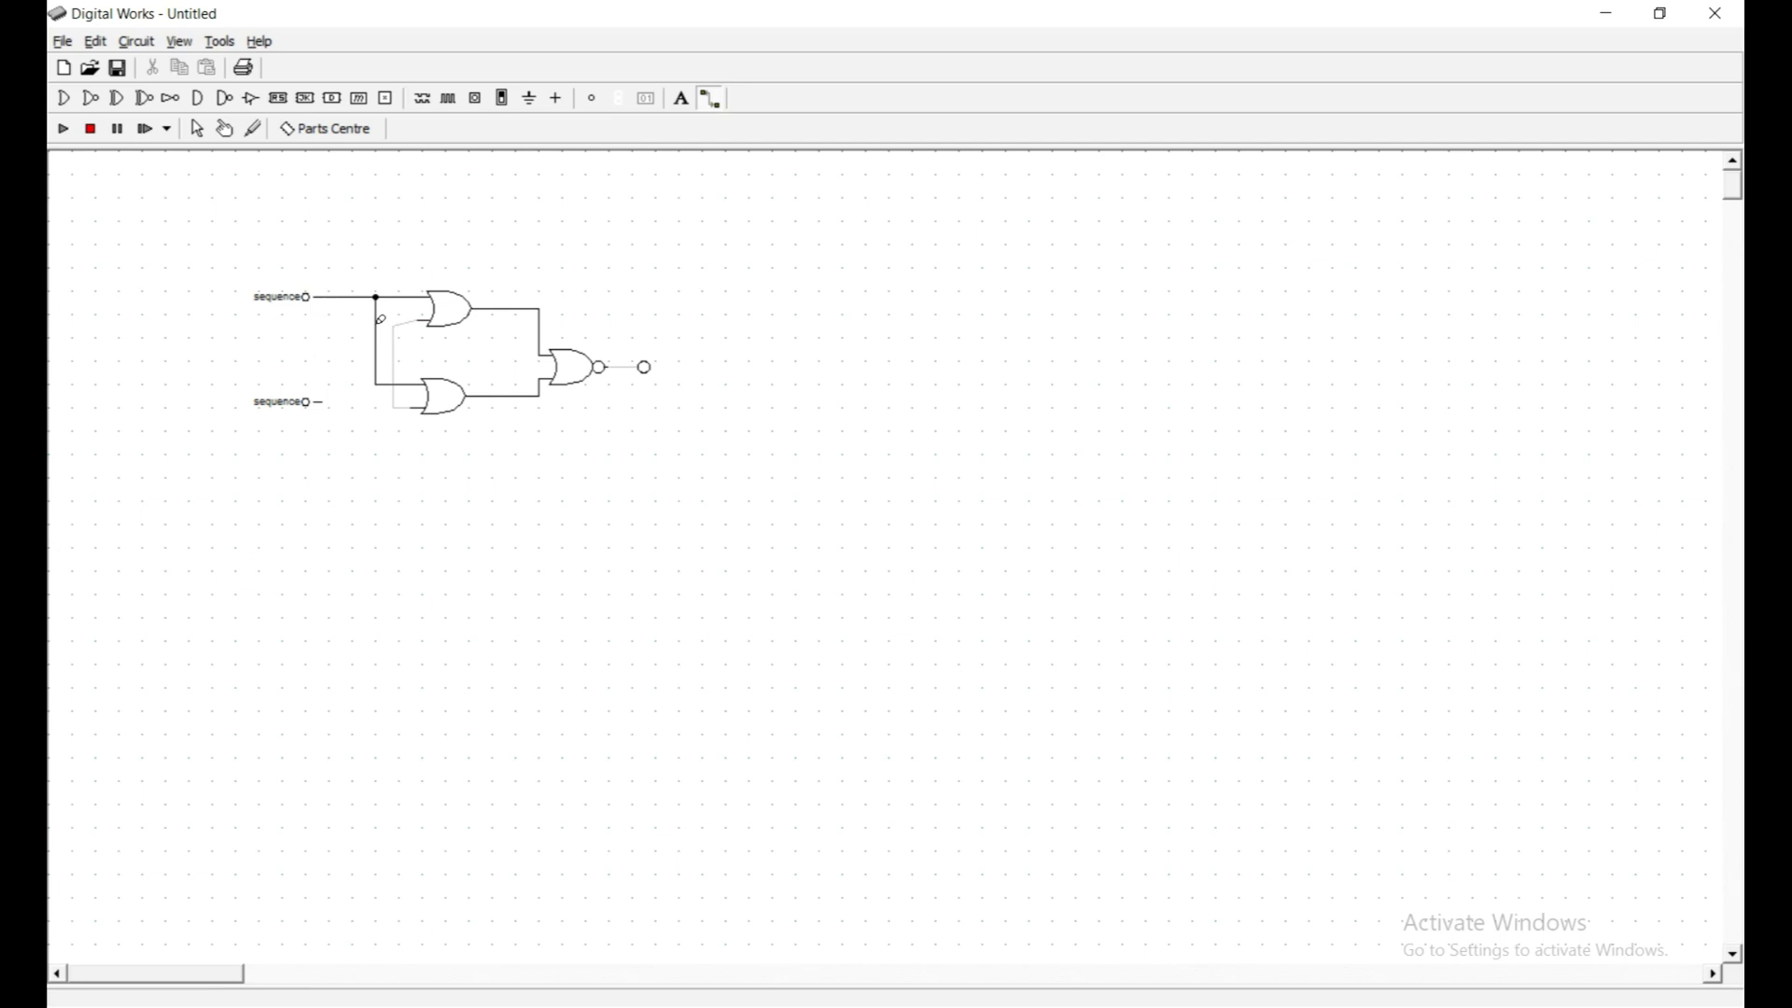
{"action": "left_click", "coordinate": [333, 411]}
{"action": "left_click", "coordinate": [390, 422]}
{"action": "left_click", "coordinate": [393, 428]}
{"action": "left_click", "coordinate": [396, 424]}
{"action": "left_click", "coordinate": [400, 419]}
{"action": "left_click", "coordinate": [197, 129]}
{"action": "left_click", "coordinate": [66, 131]}
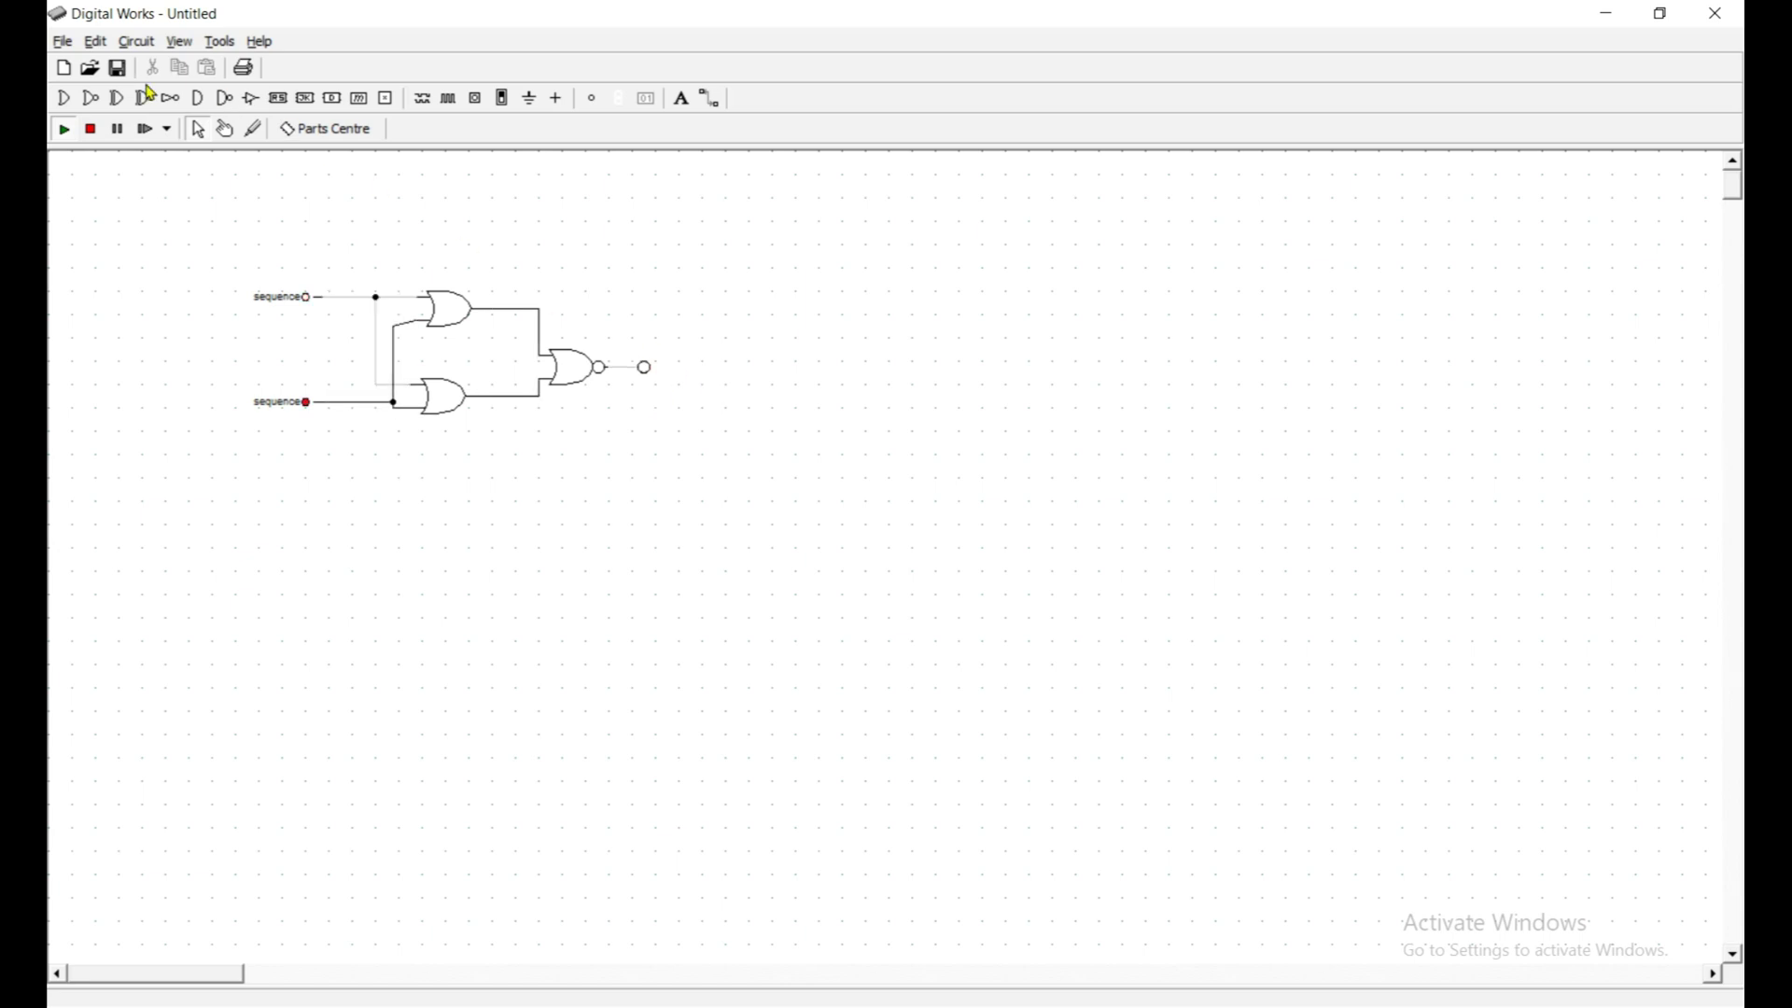
Stop the simulation and add the output probe and lower sequence generator to Logic History.
{"action": "left_click", "coordinate": [97, 133]}
{"action": "right_click", "coordinate": [646, 367]}
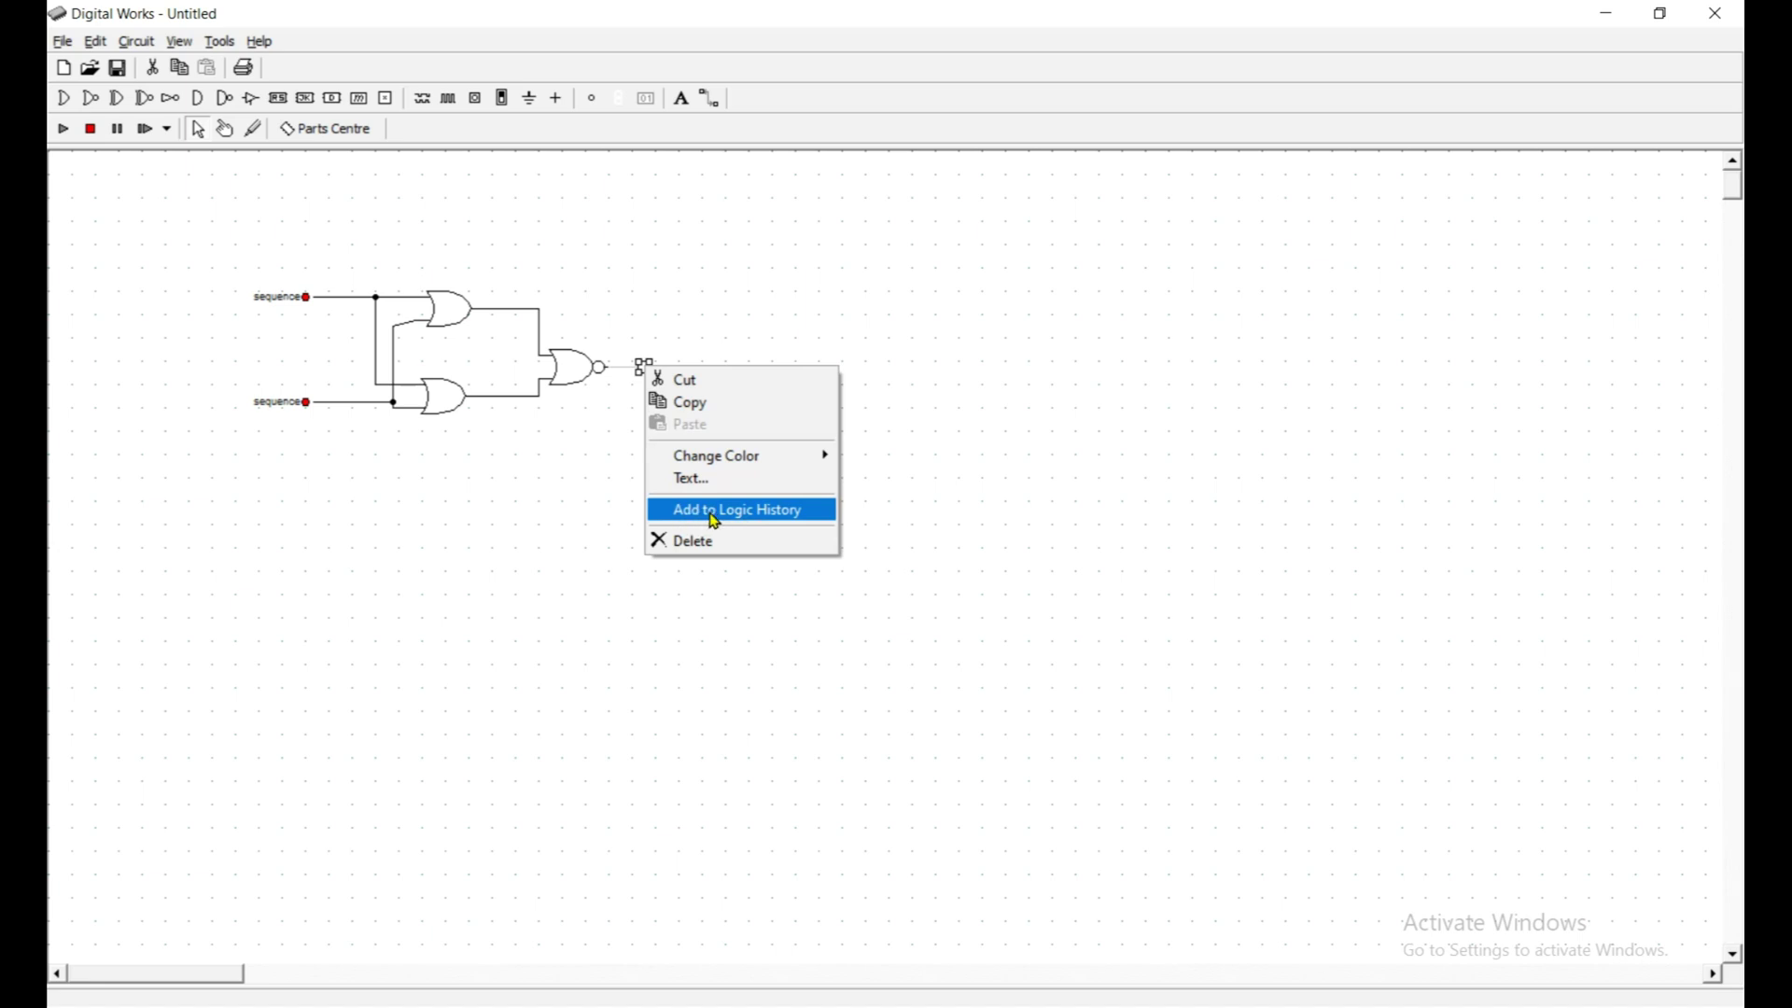
{"action": "left_click", "coordinate": [715, 515]}
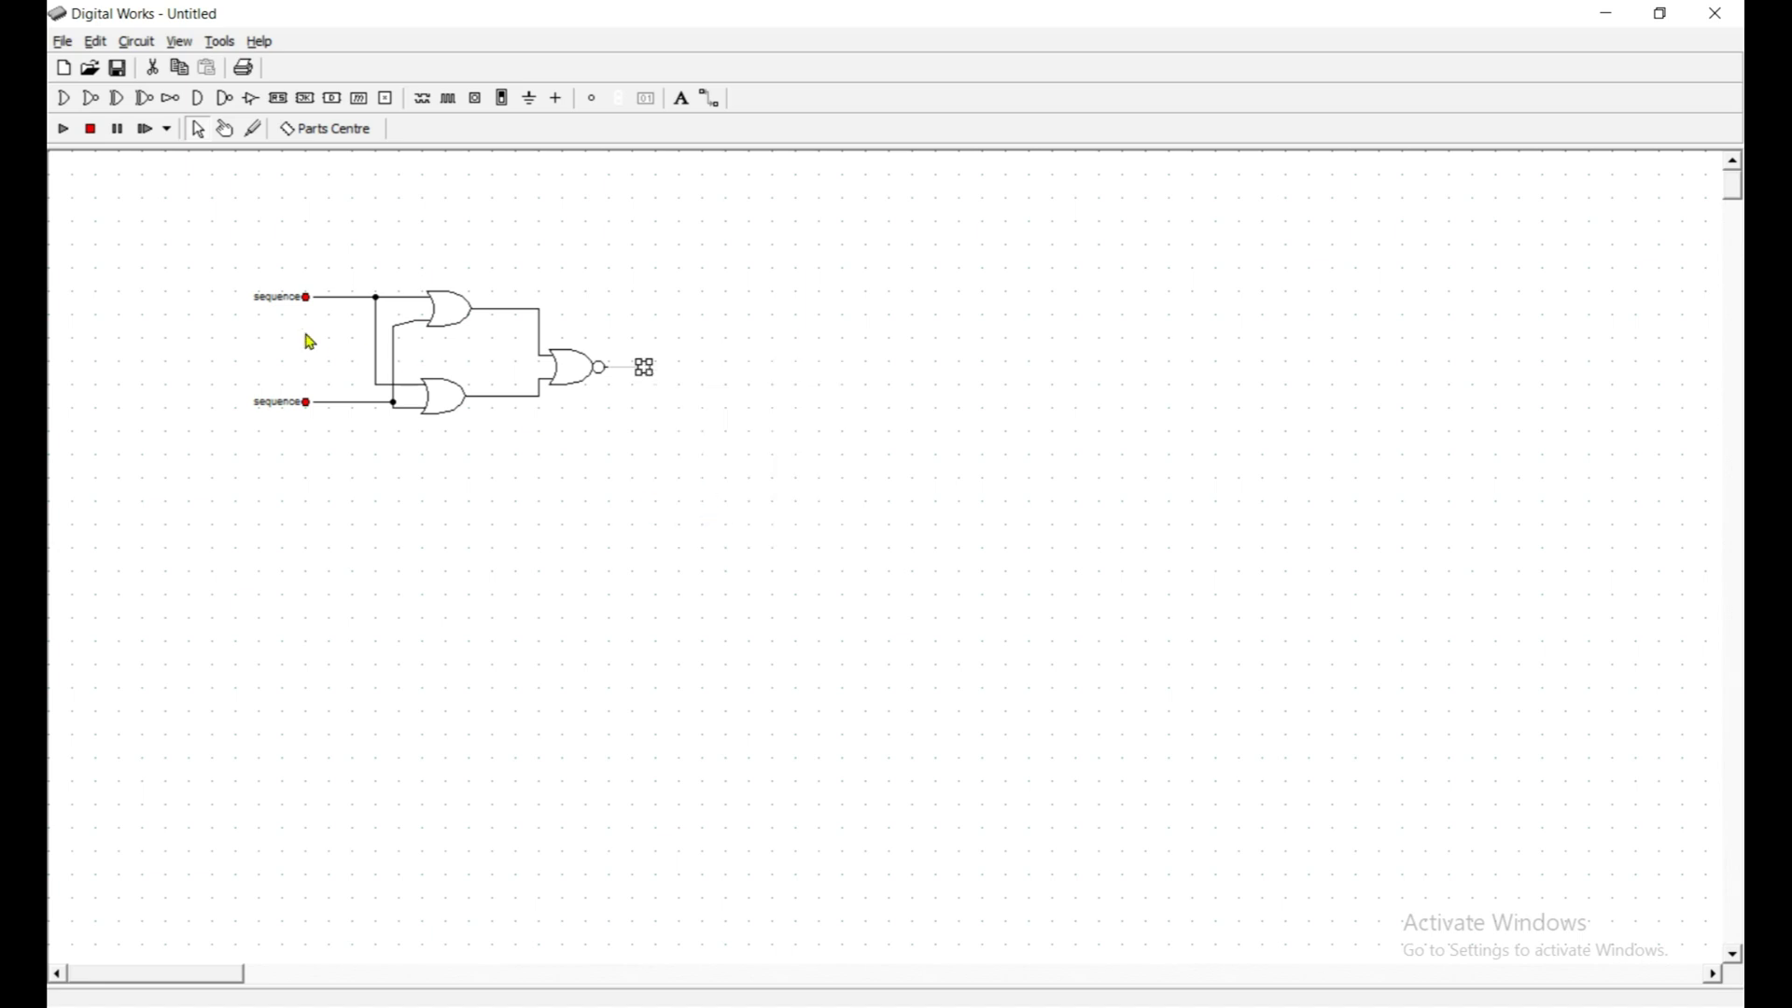
{"action": "right_click", "coordinate": [307, 403]}
{"action": "left_click", "coordinate": [355, 566]}
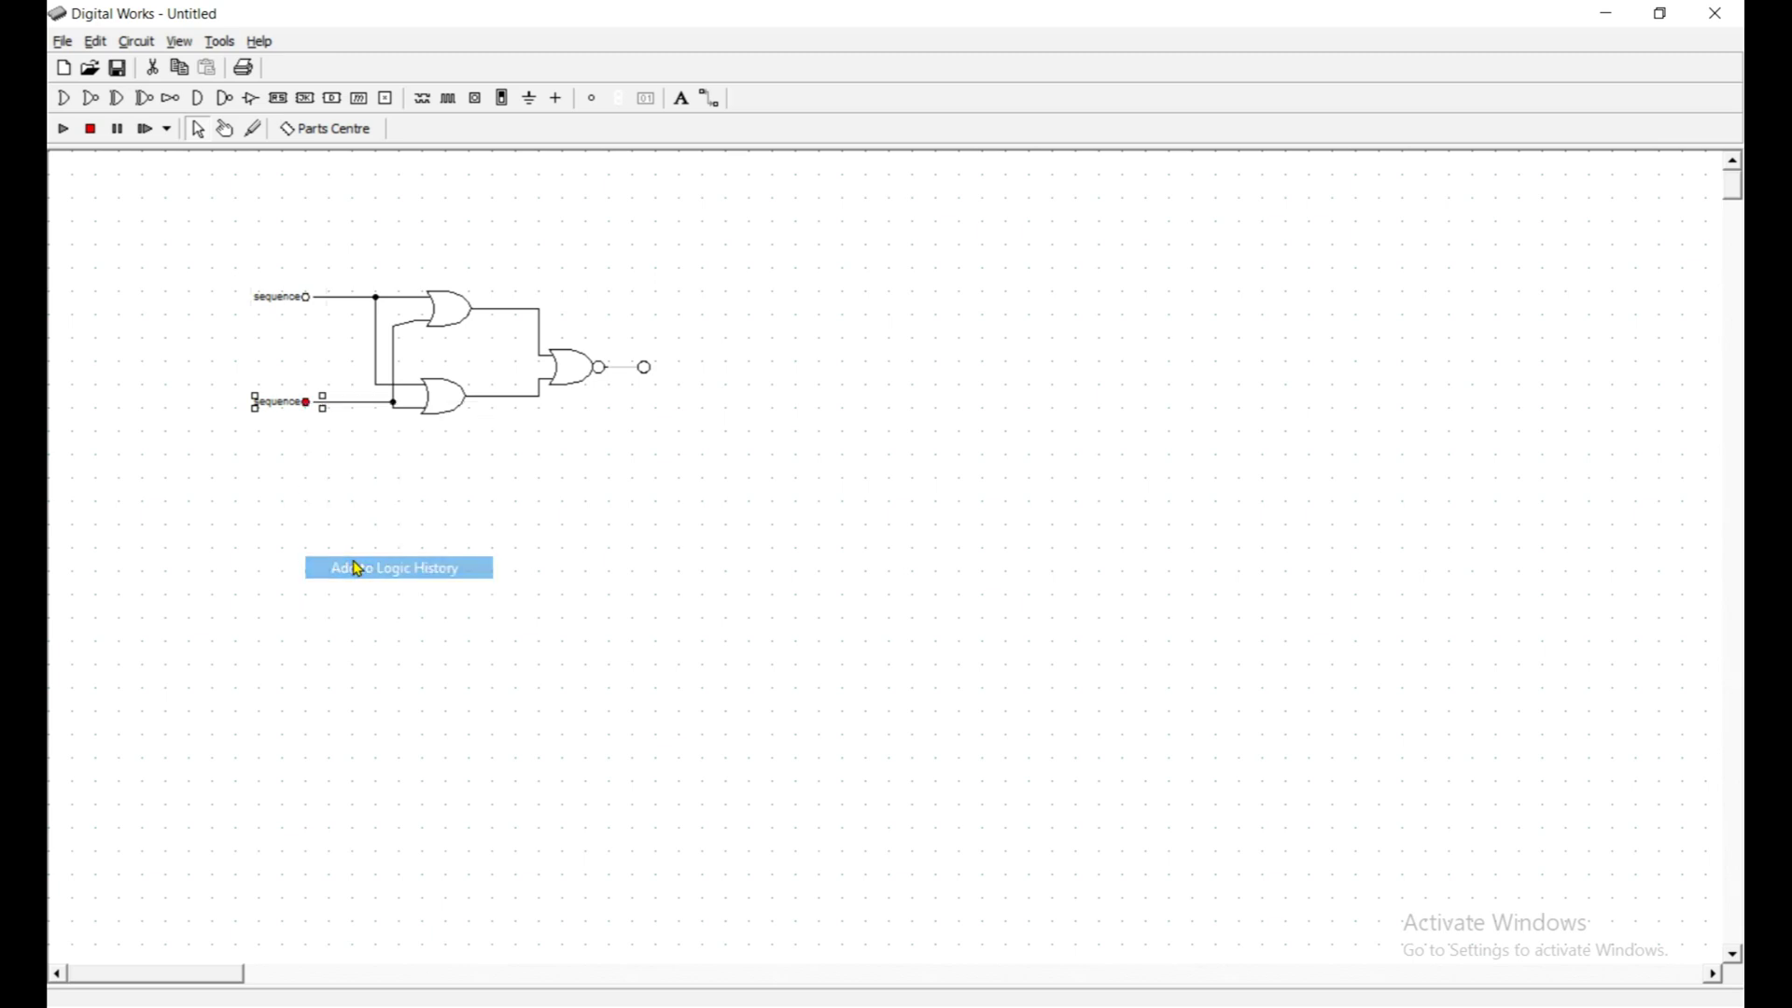
Run the simulation and open the Logic History window from Tools.
{"action": "left_click", "coordinate": [63, 130]}
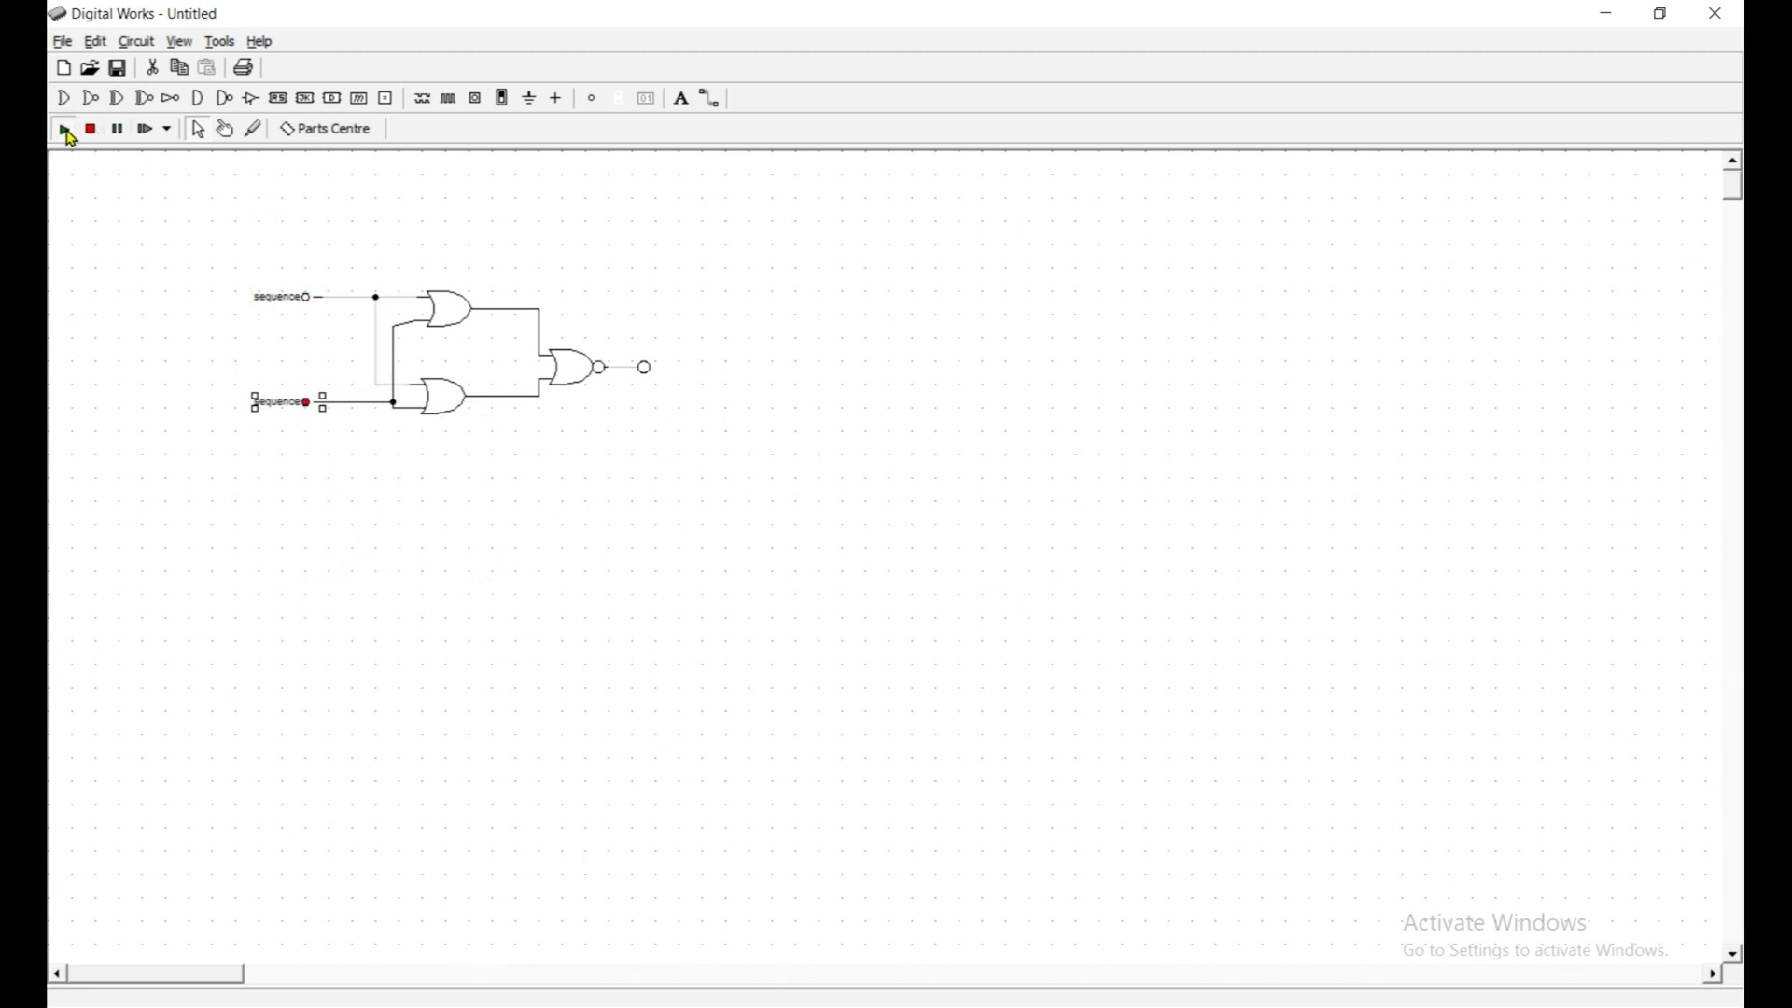
{"action": "left_click", "coordinate": [222, 42]}
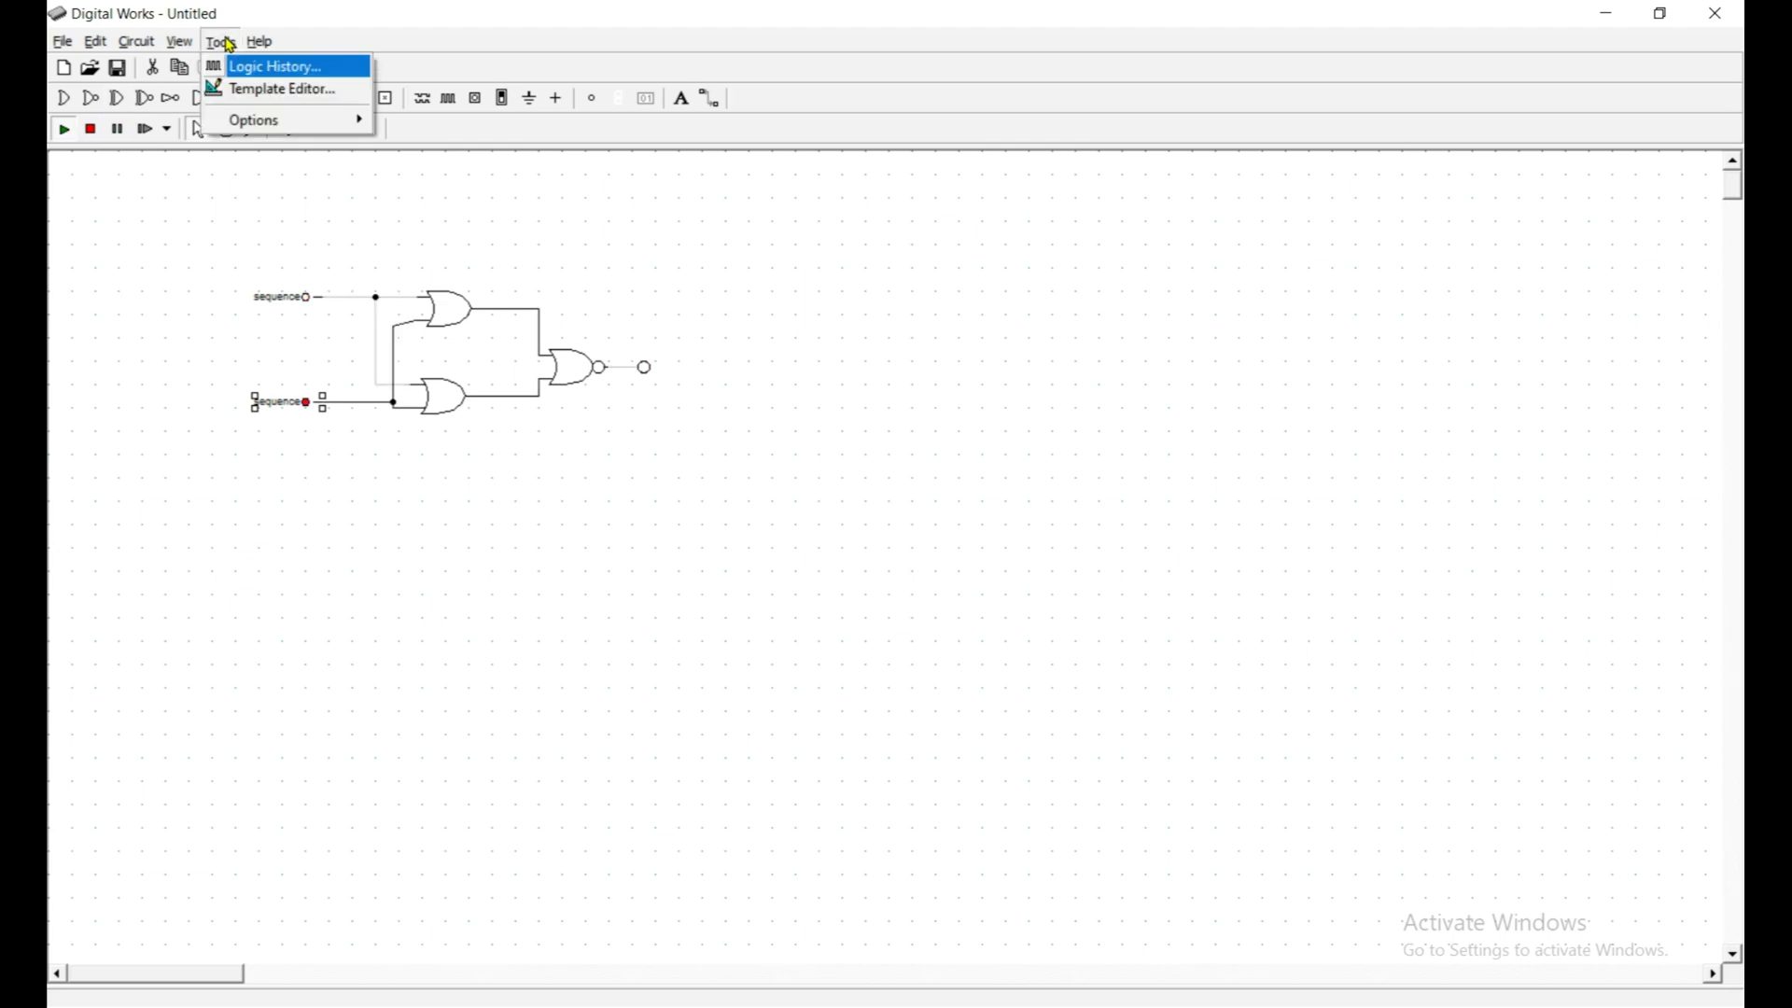
{"action": "left_click", "coordinate": [285, 68]}
Reposition the Logic History window, scroll the waveforms, and restart the recording.
{"action": "left_click_drag", "start_coordinate": [288, 23], "coordinate": [1129, 198]}
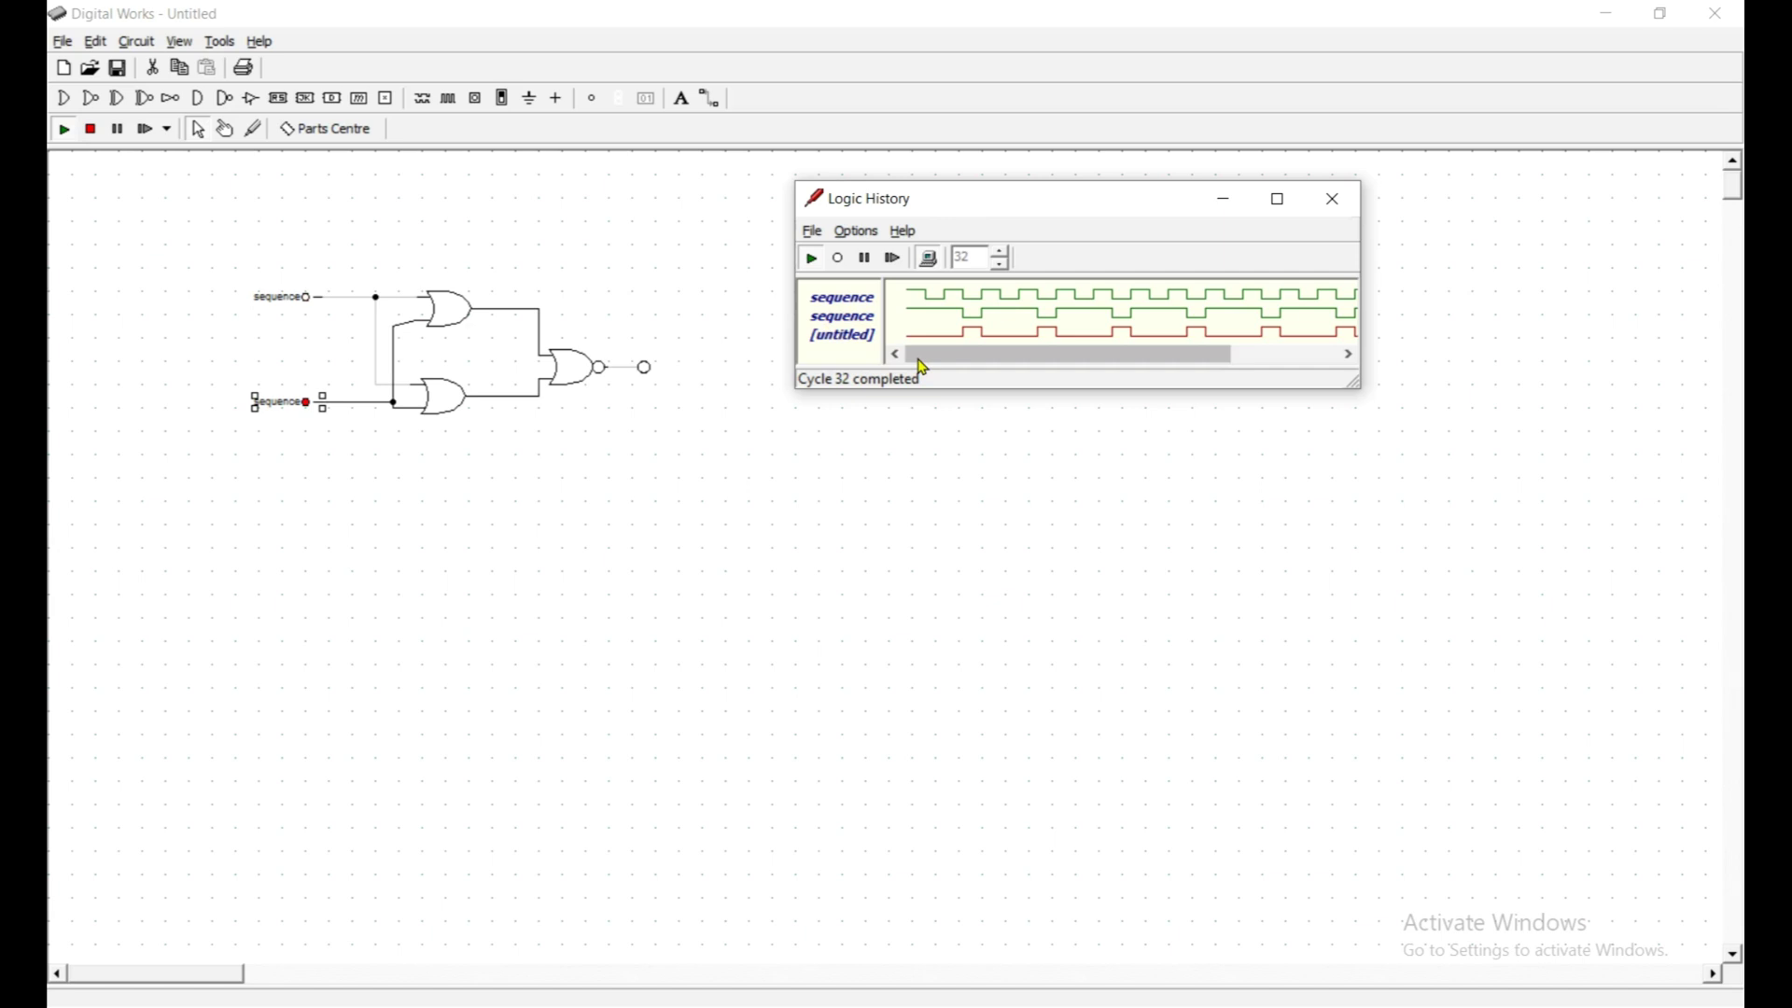
{"action": "left_click_drag", "start_coordinate": [954, 356], "coordinate": [1105, 352]}
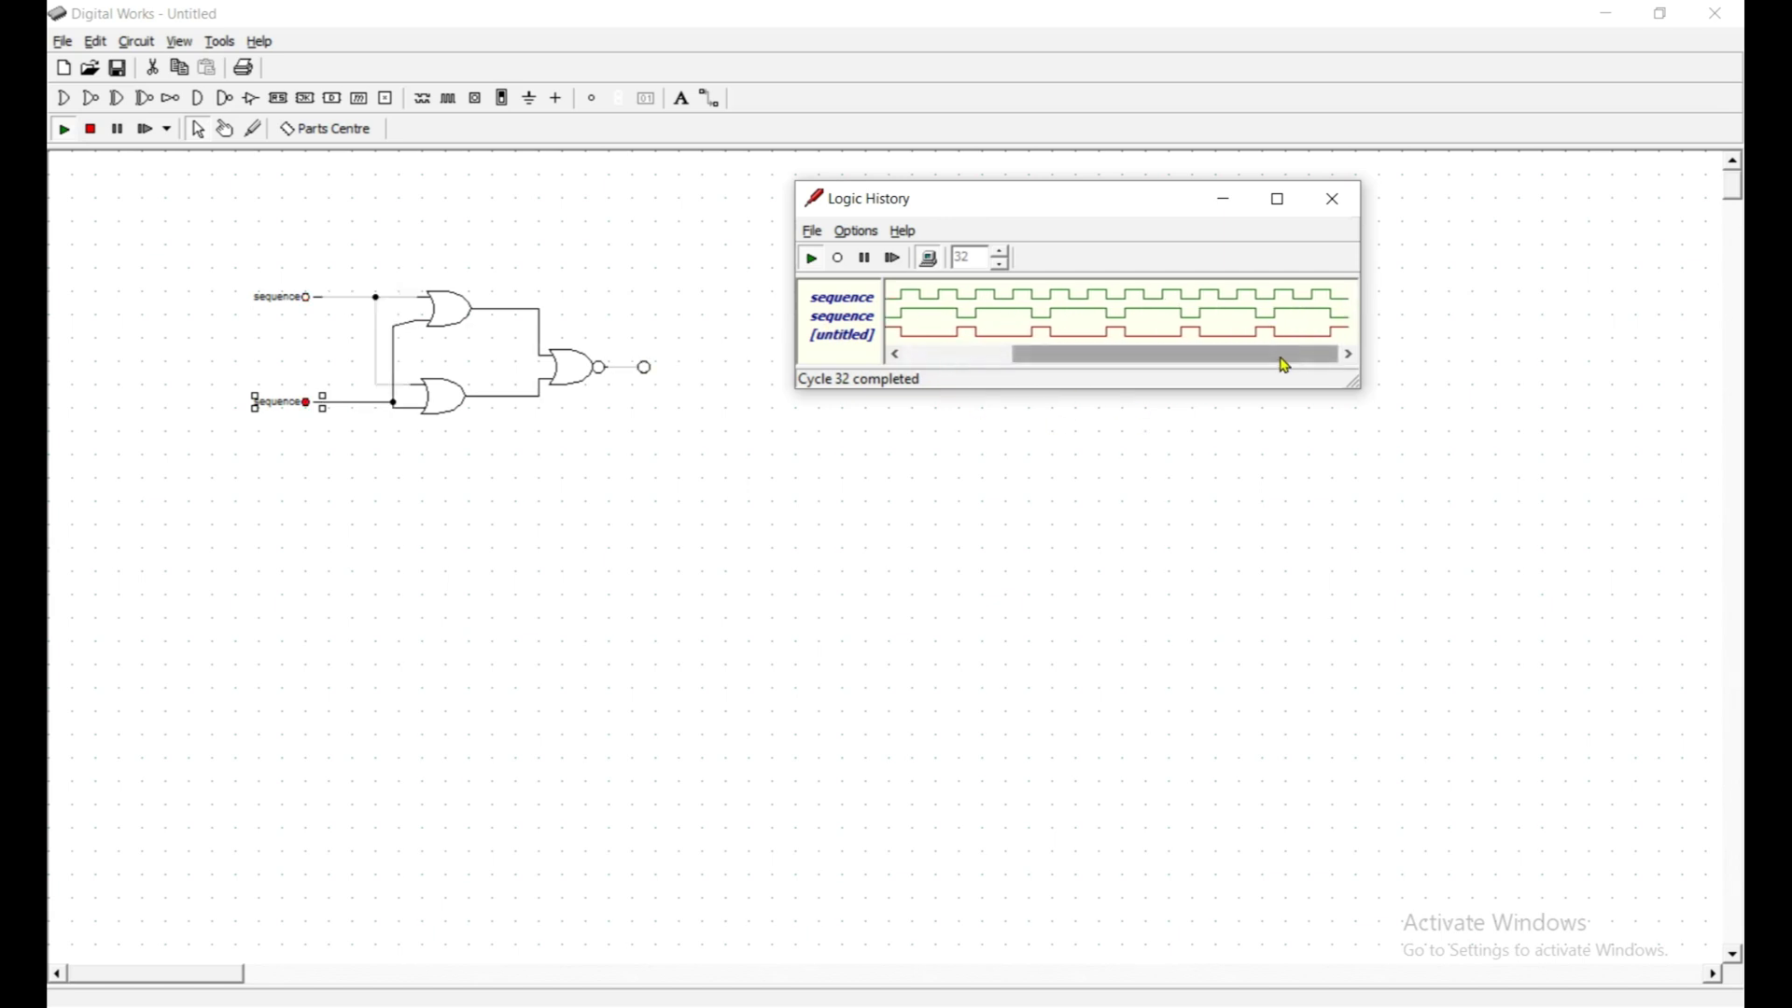
{"action": "left_click", "coordinate": [813, 265]}
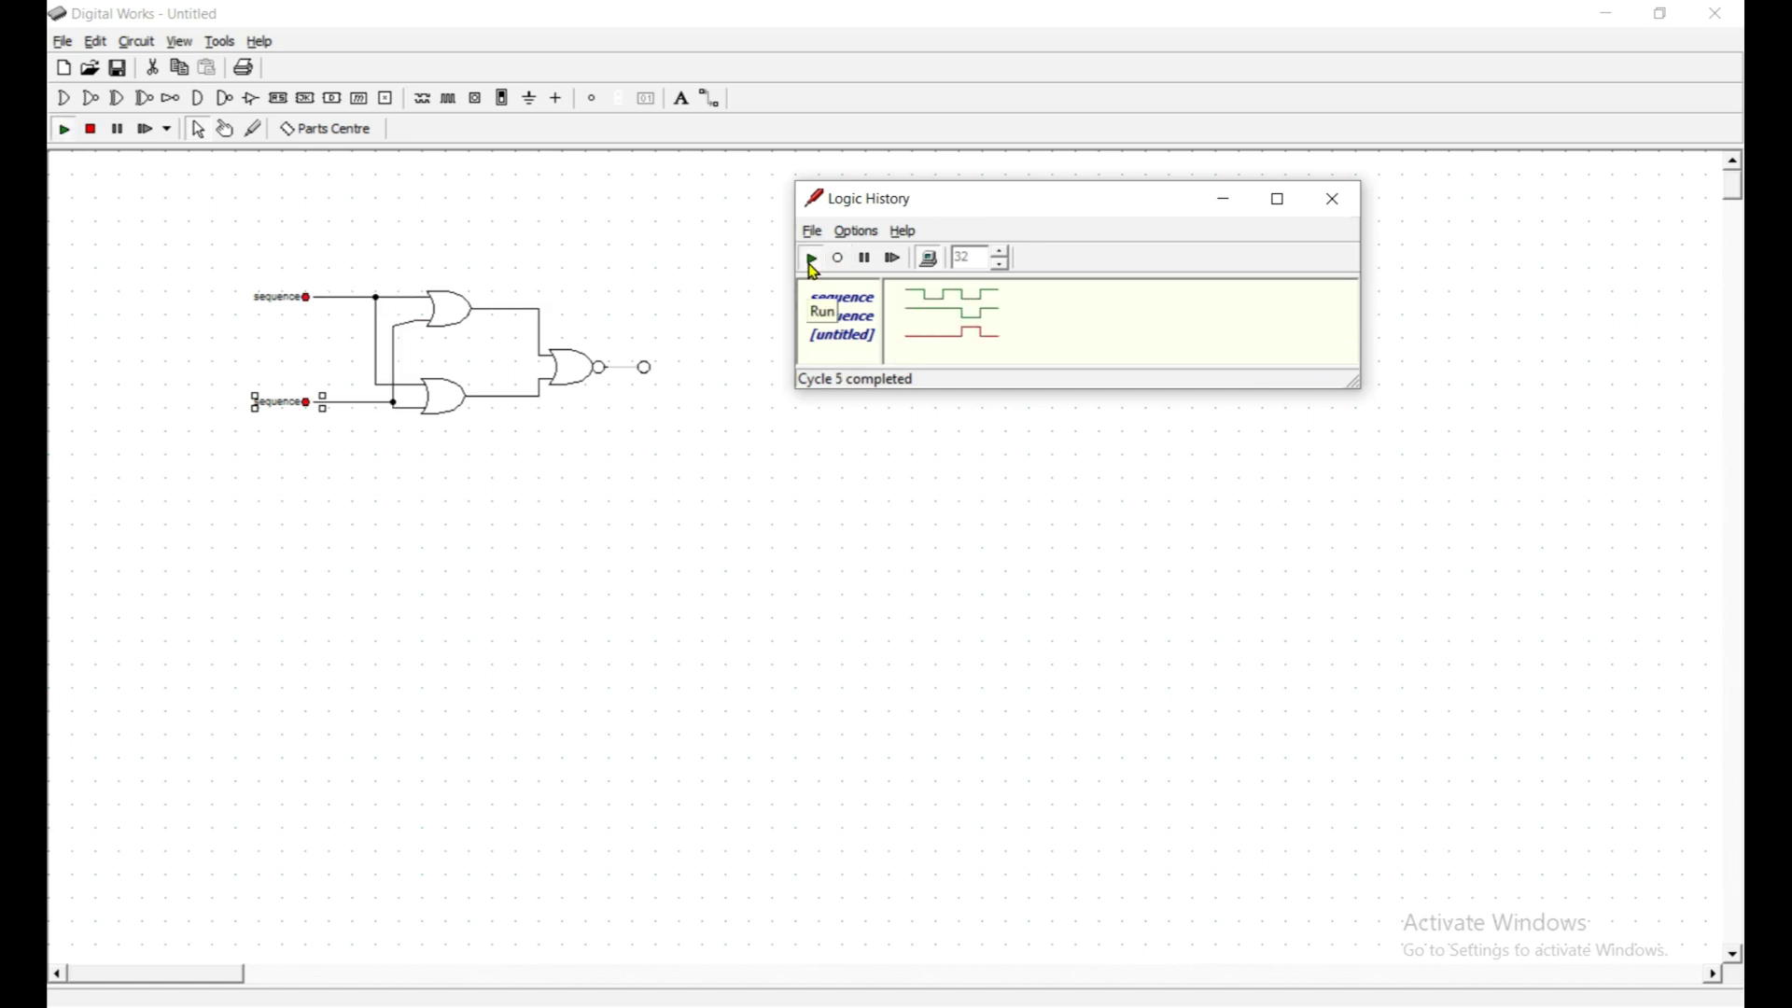
{"action": "left_click", "coordinate": [811, 265]}
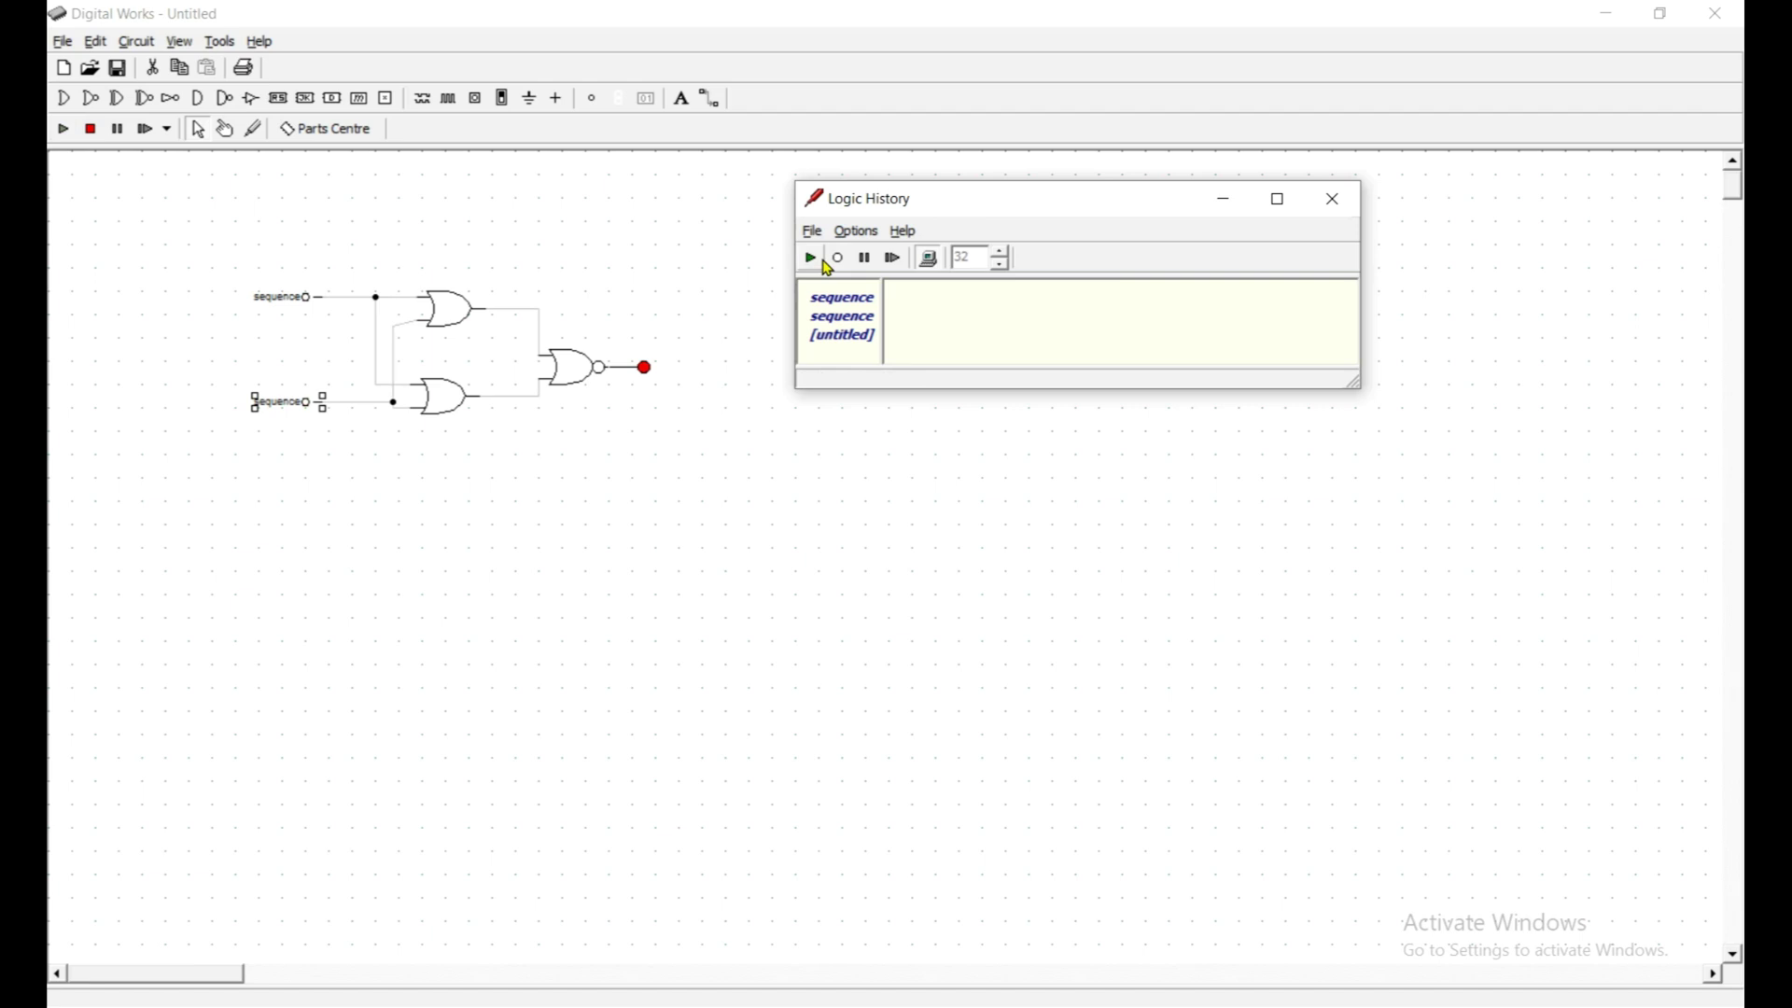
Step the waveforms forward five cycles, then close Logic History.
{"action": "left_click", "coordinate": [894, 260]}
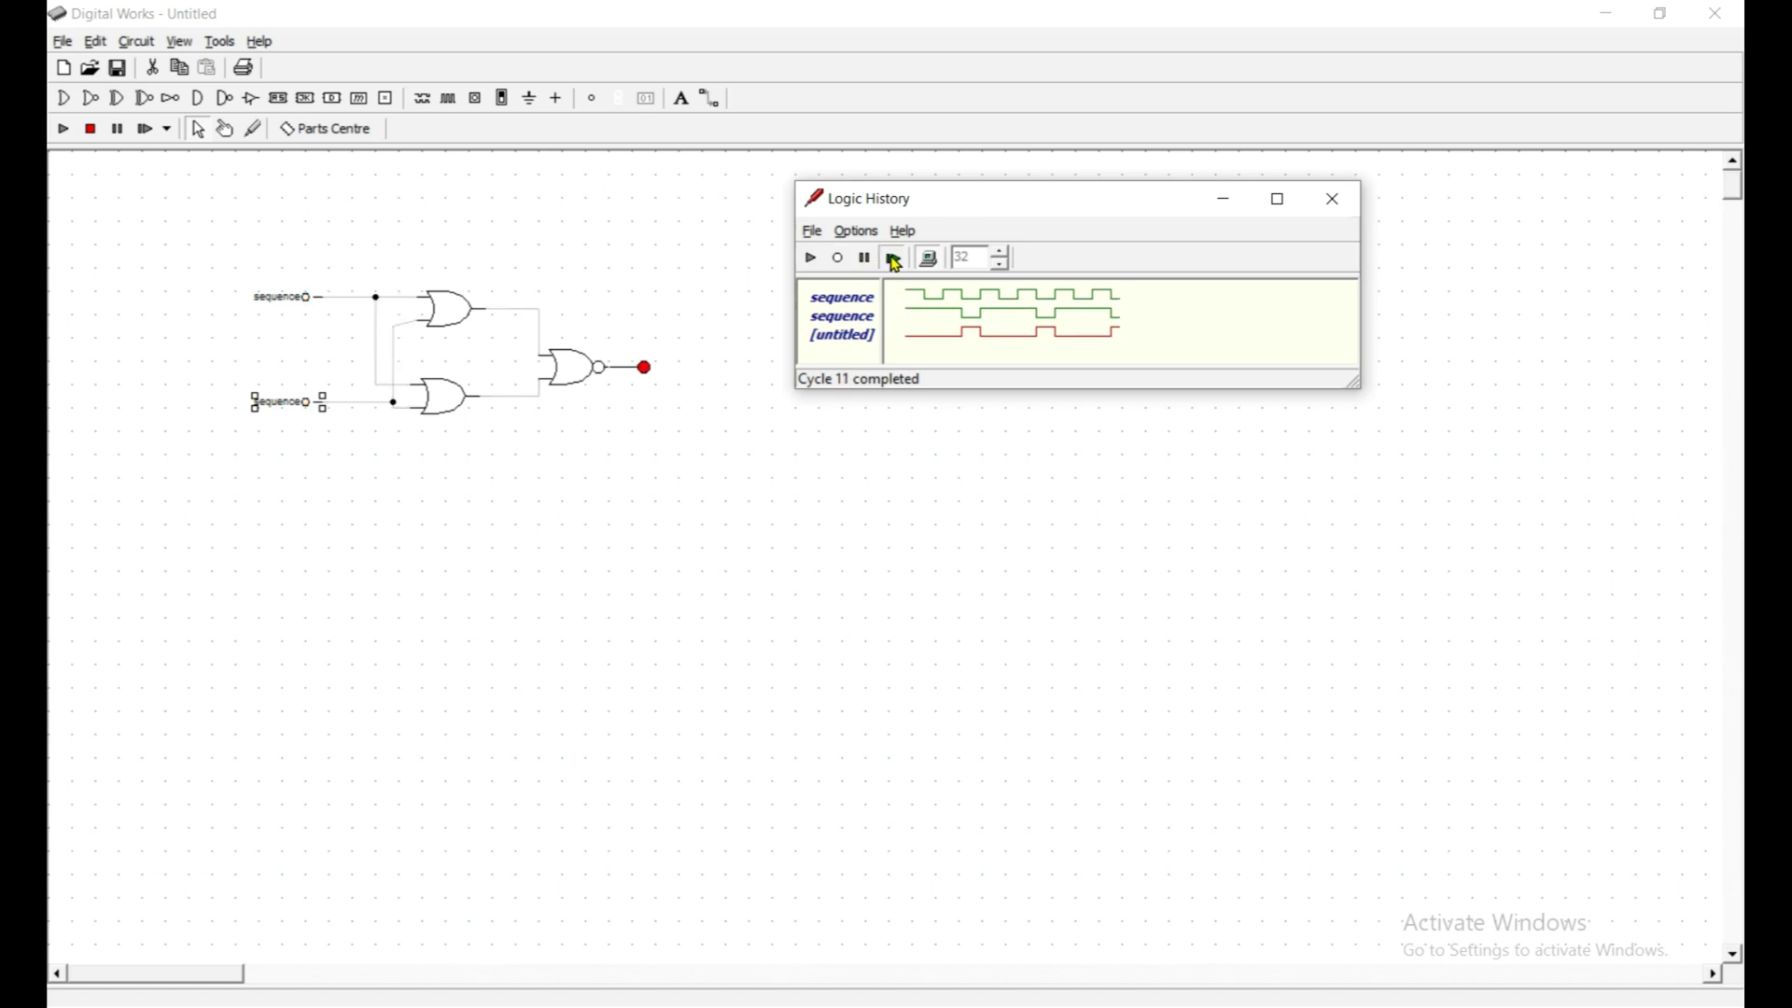
{"action": "left_click", "coordinate": [894, 261]}
{"action": "left_click", "coordinate": [894, 260]}
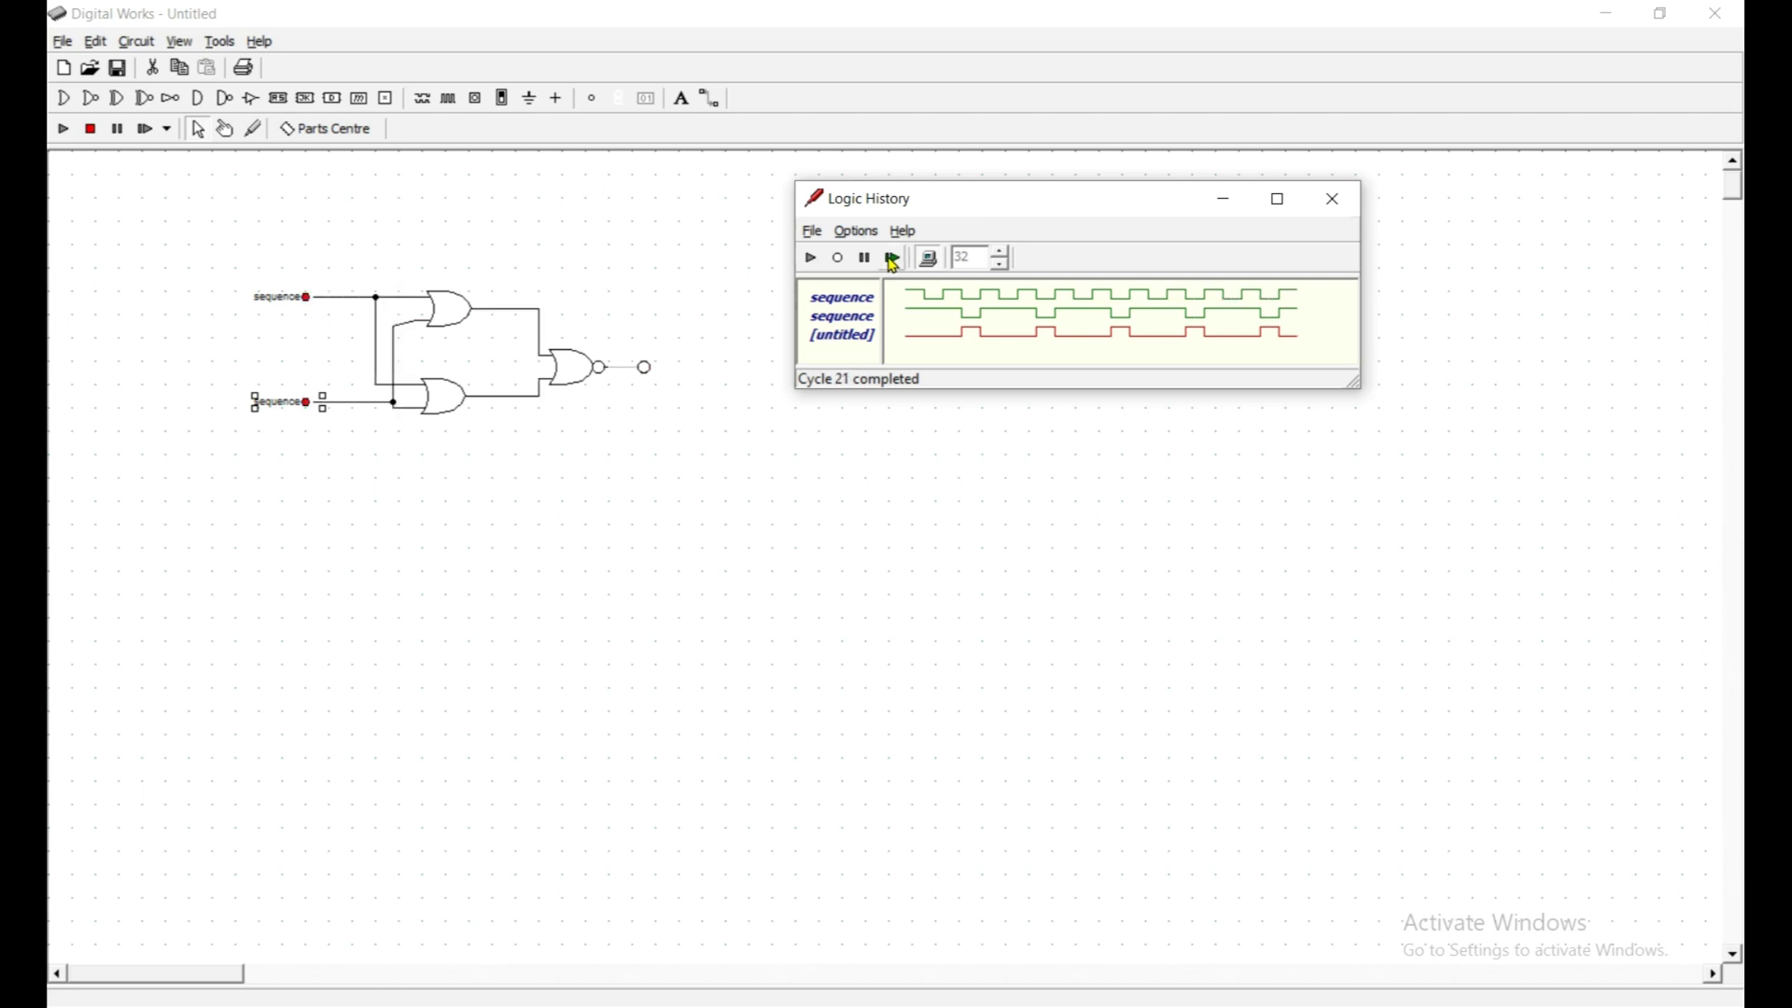
{"action": "left_click", "coordinate": [893, 261]}
{"action": "left_click", "coordinate": [893, 260]}
{"action": "left_click", "coordinate": [1334, 200]}
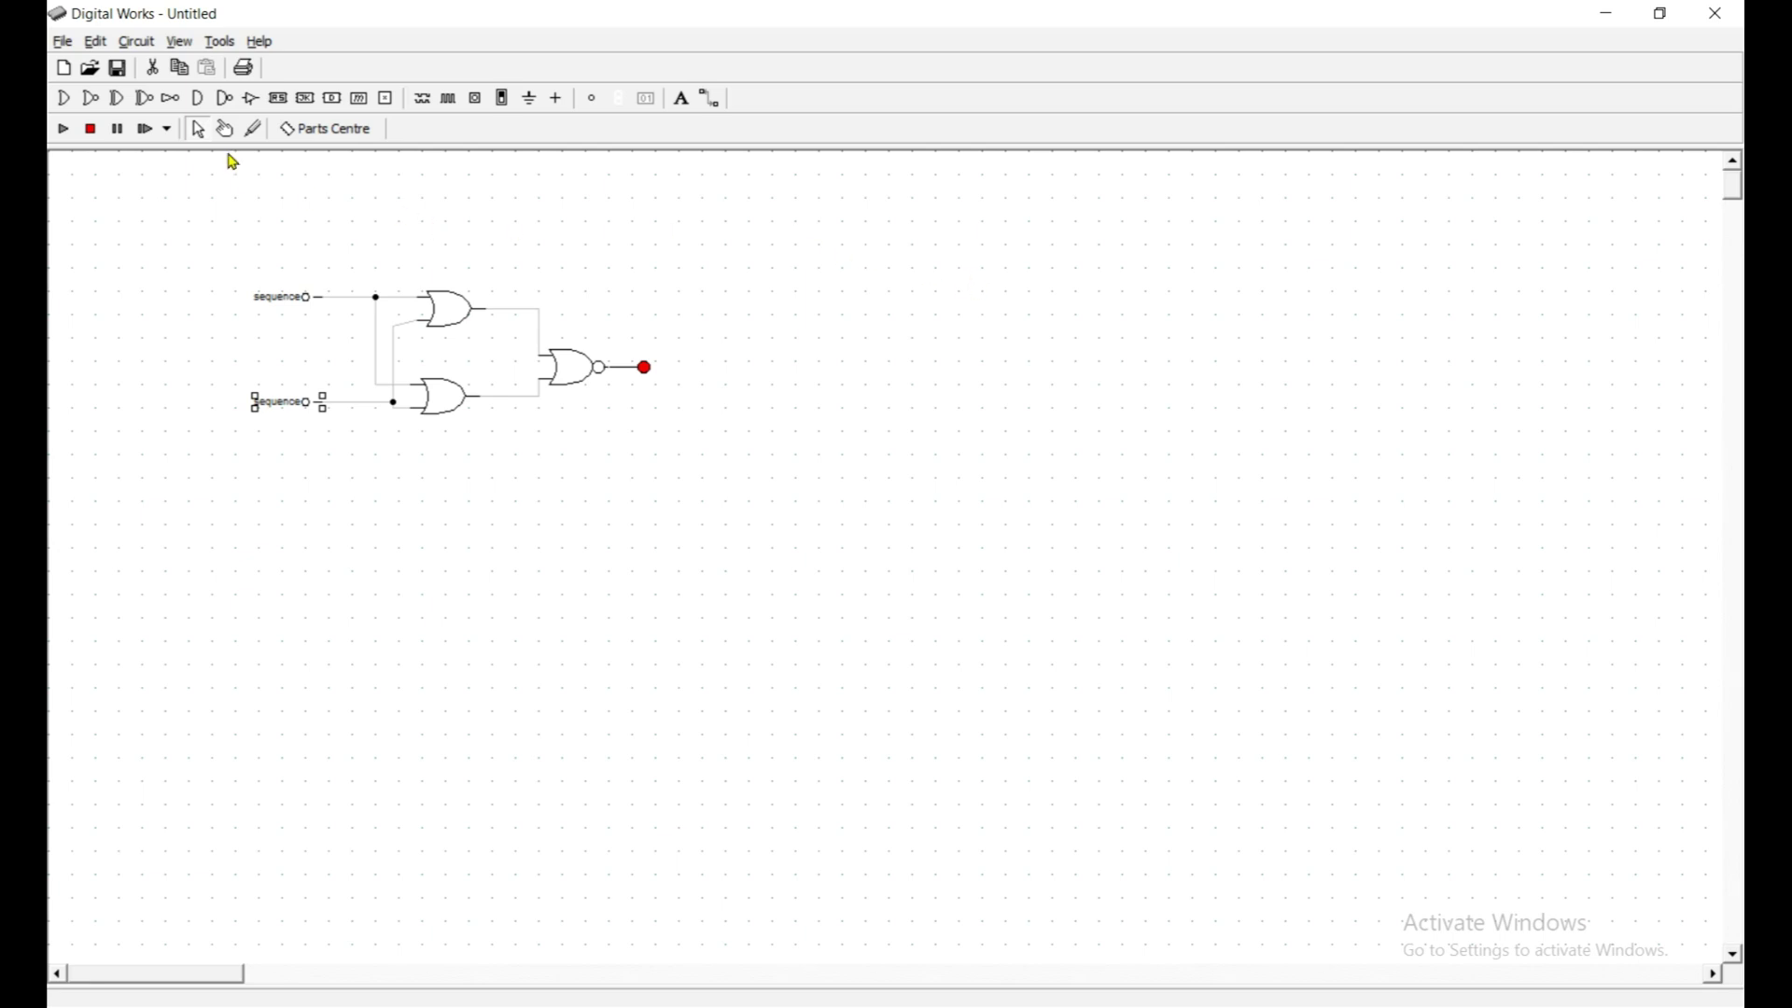
Restart the simulation with the toolbar Run button, cycling both sequence patterns through the NOR output.
{"action": "left_click", "coordinate": [65, 130]}
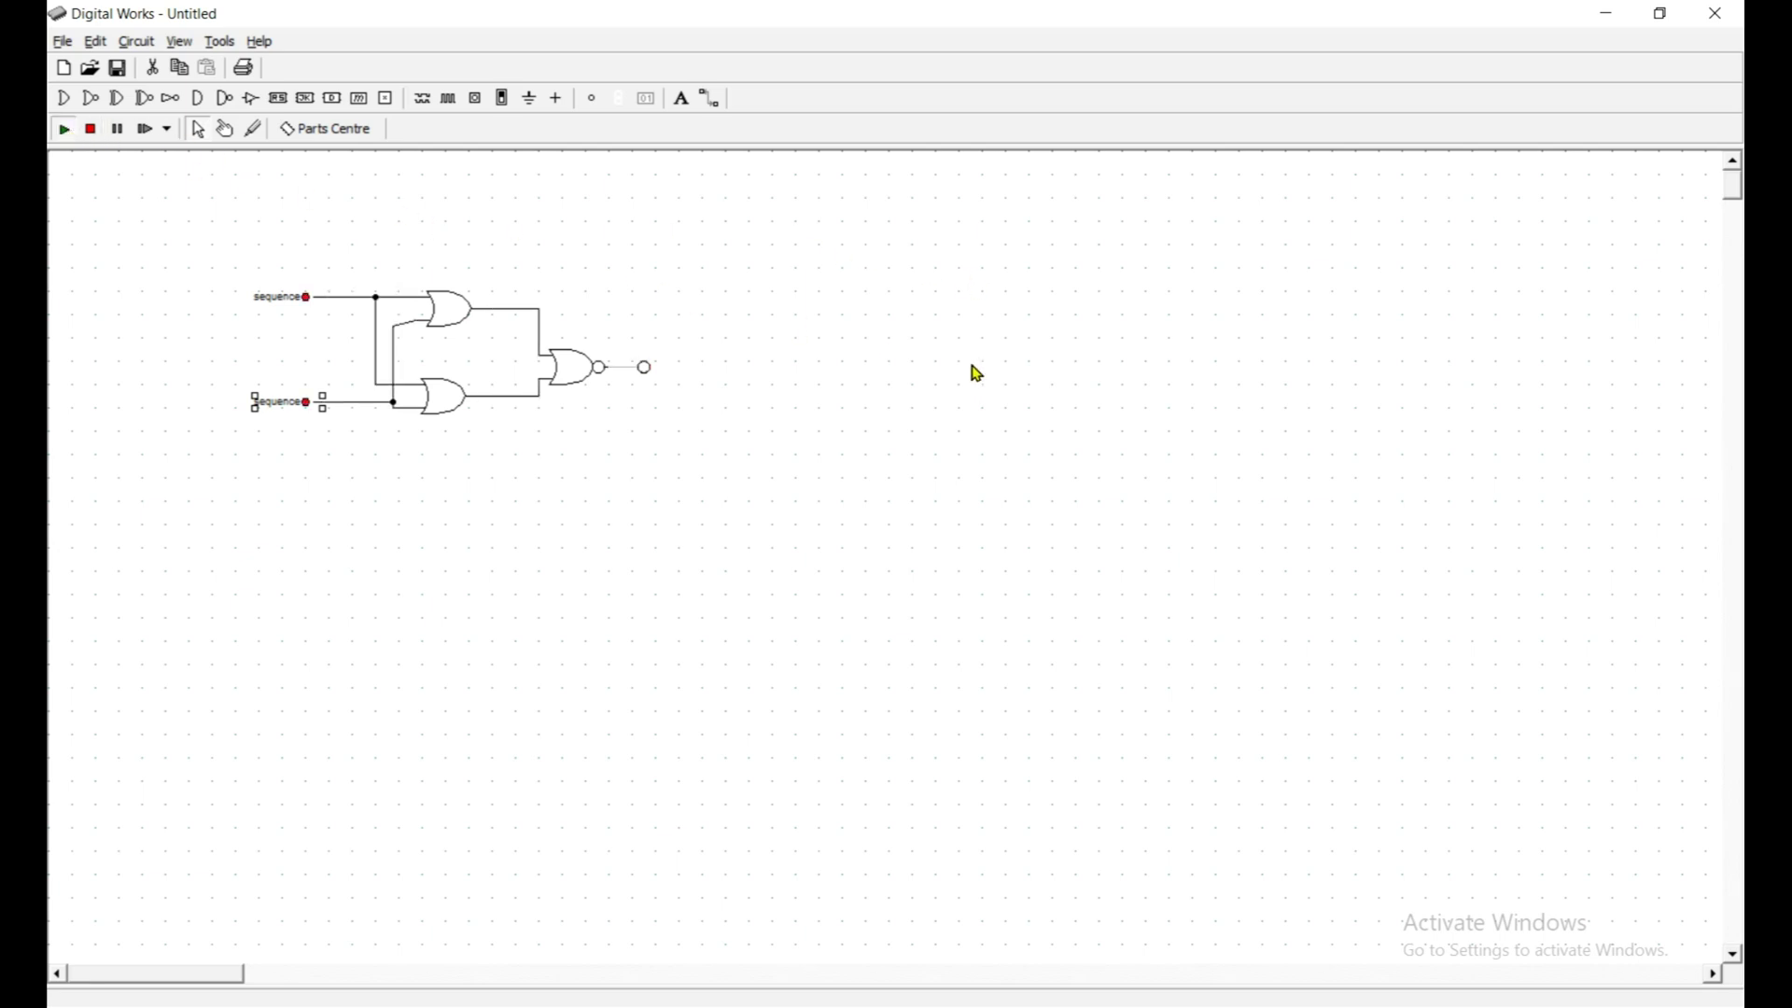